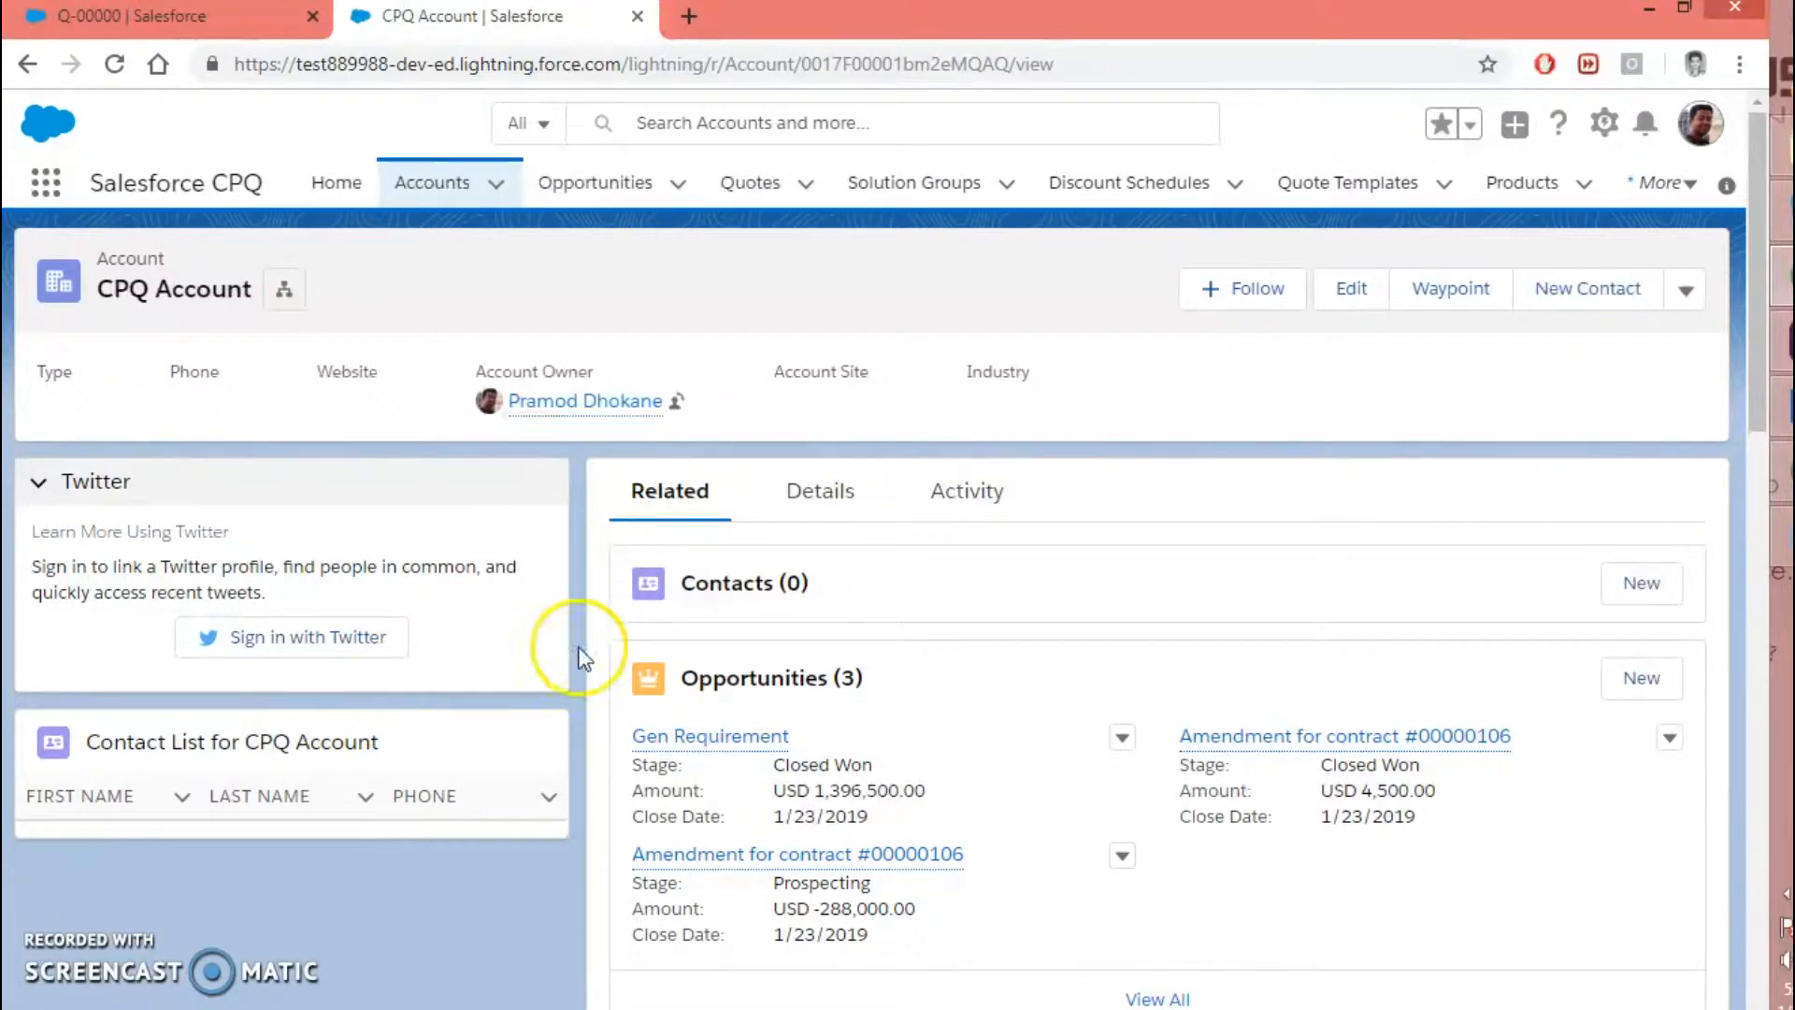
Start a new contracted price record from the CPQ Account's Contracted Prices related list
{"action": "scroll", "coordinate": [357, 934], "scroll_direction": "down", "scroll_amount": 1}
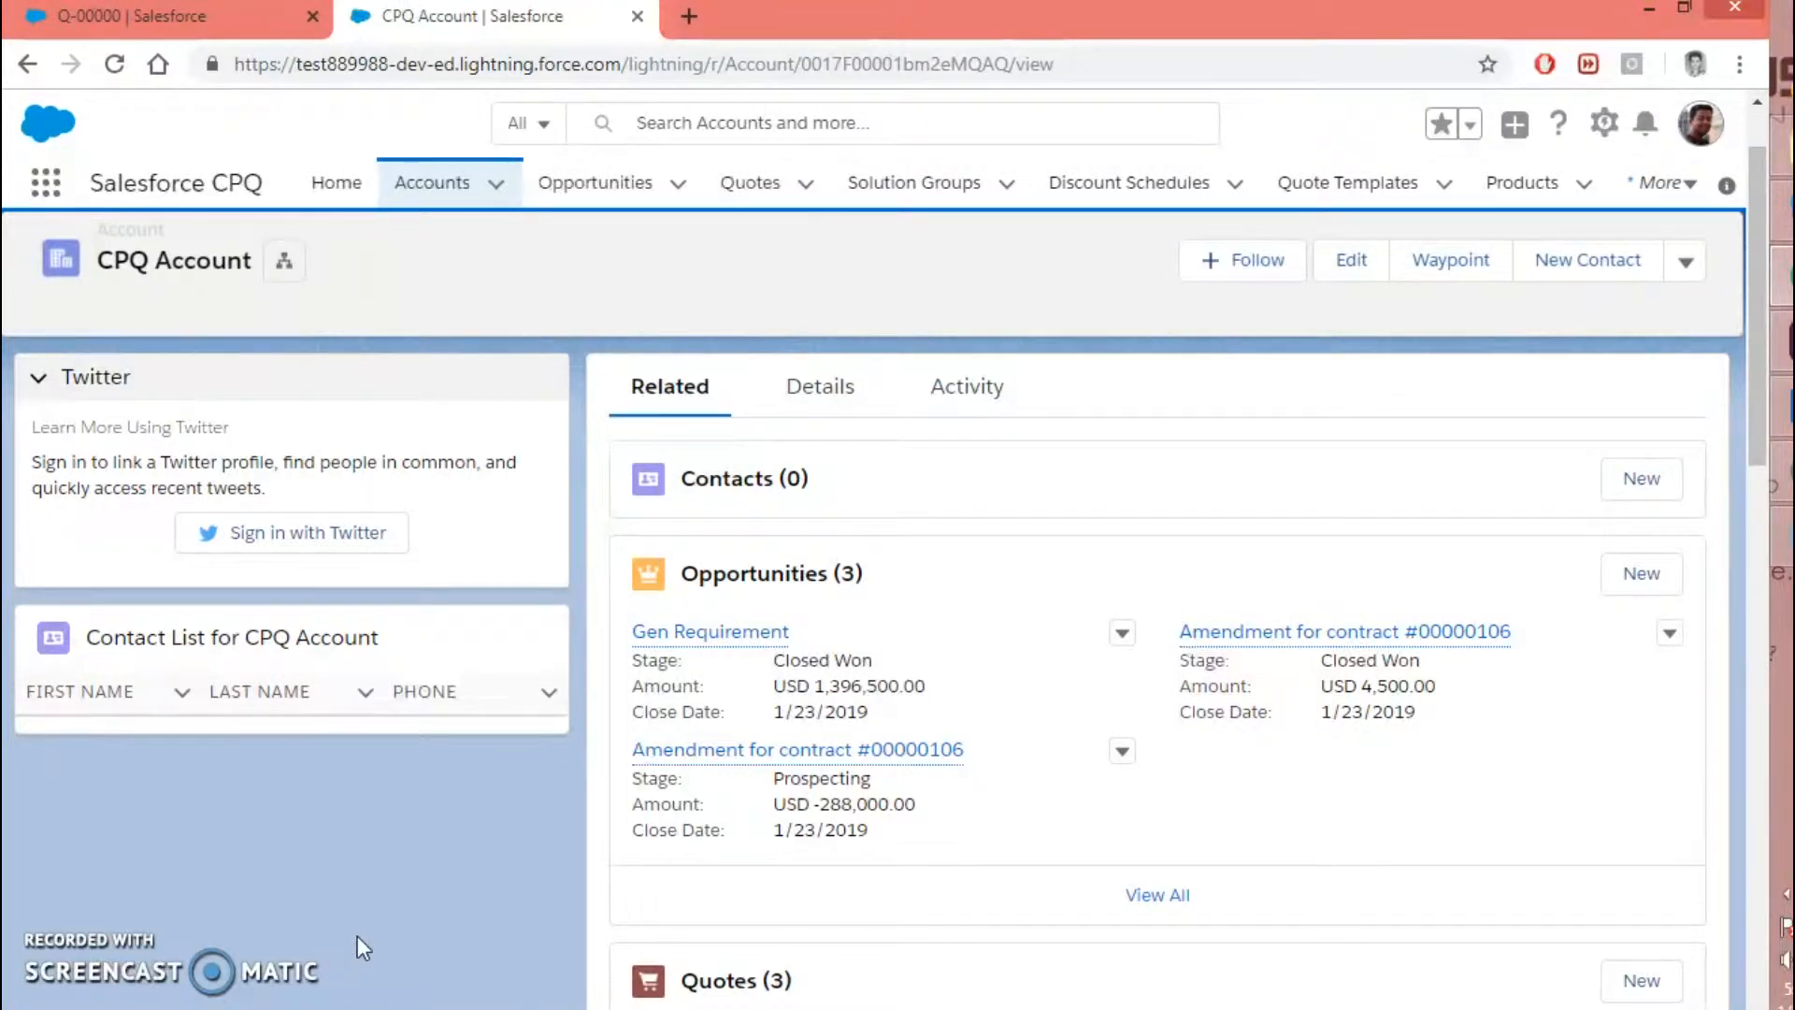
{"action": "scroll", "coordinate": [357, 935], "scroll_direction": "down", "scroll_amount": 1}
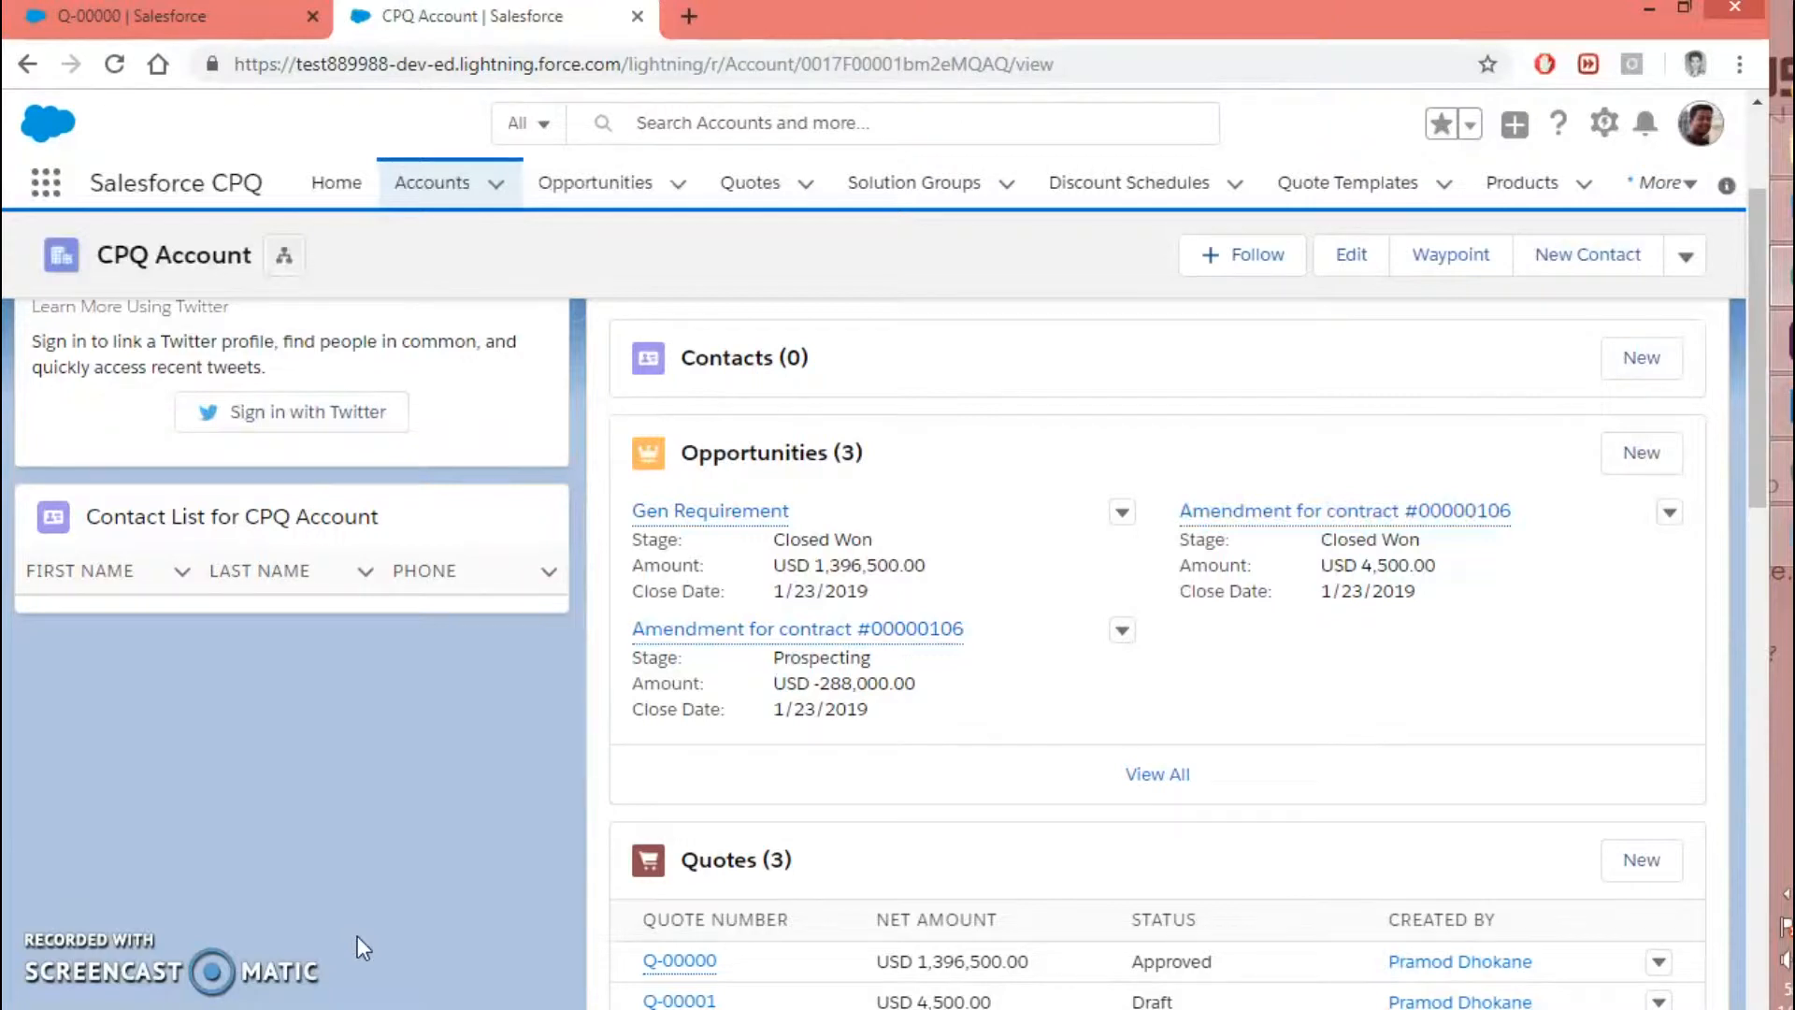
{"action": "scroll", "coordinate": [477, 821], "scroll_direction": "up", "scroll_amount": 2}
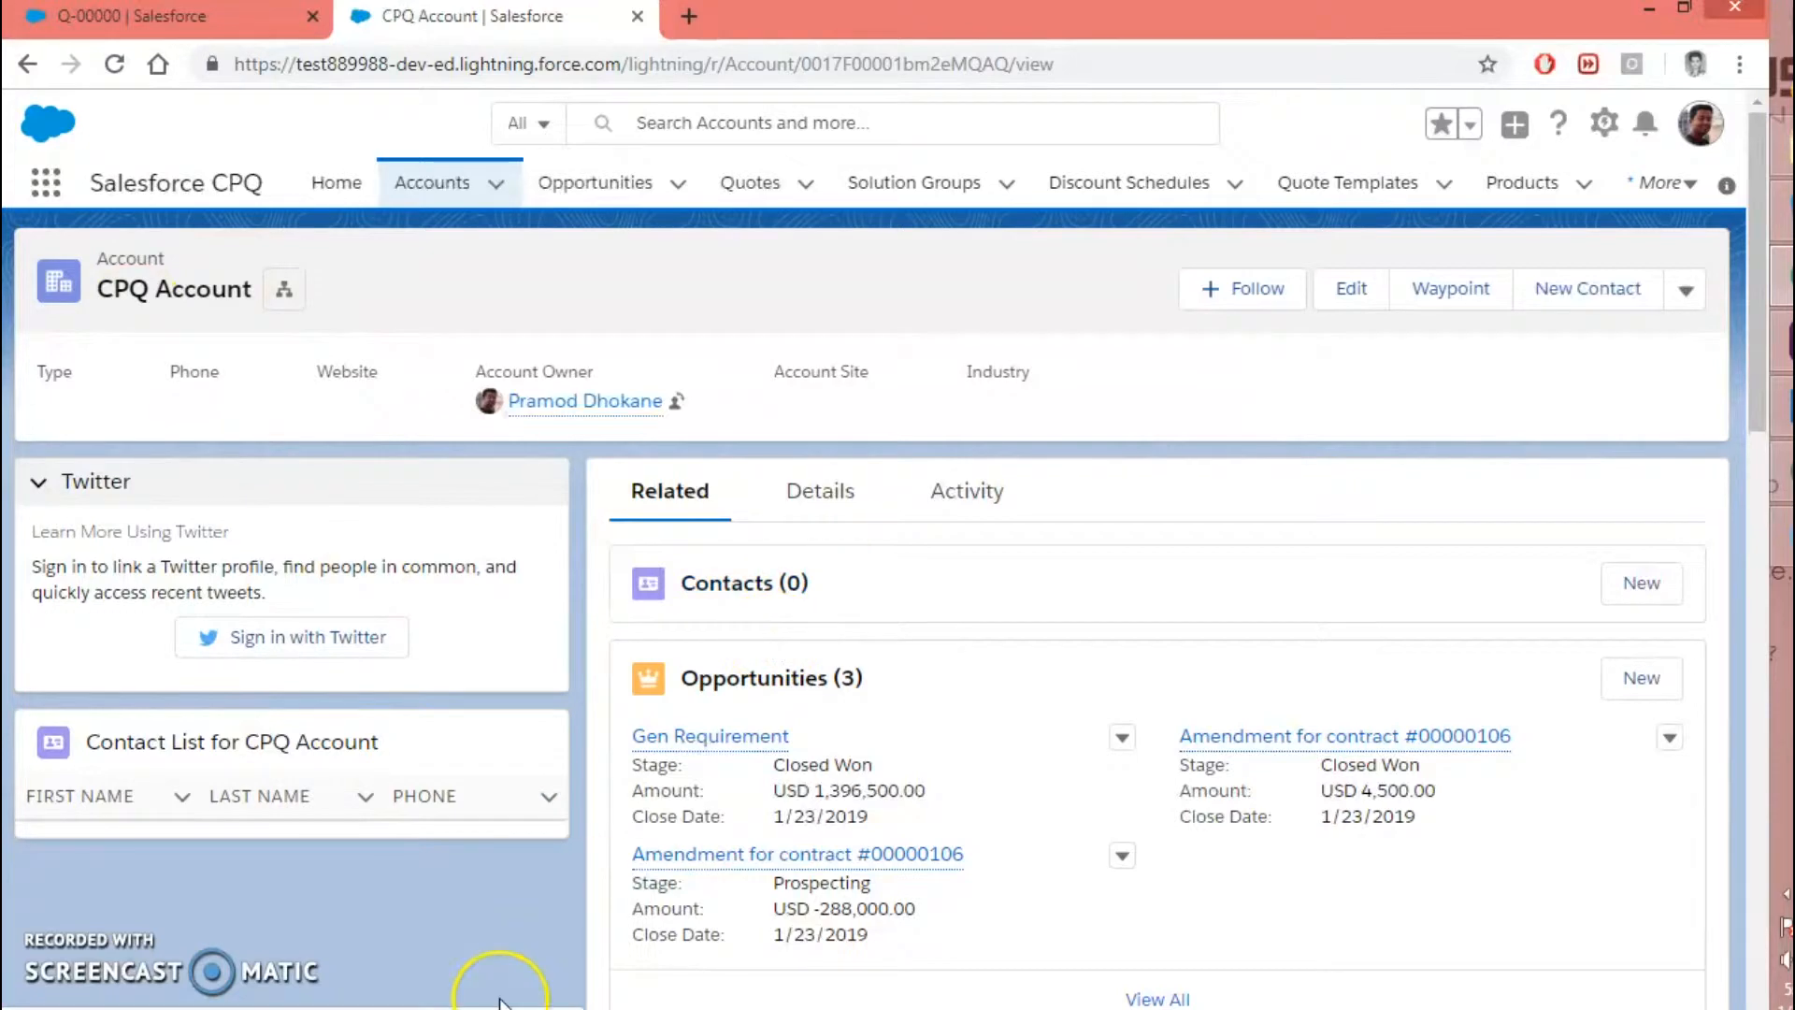
{"action": "scroll", "coordinate": [500, 1003], "scroll_direction": "down", "scroll_amount": 8}
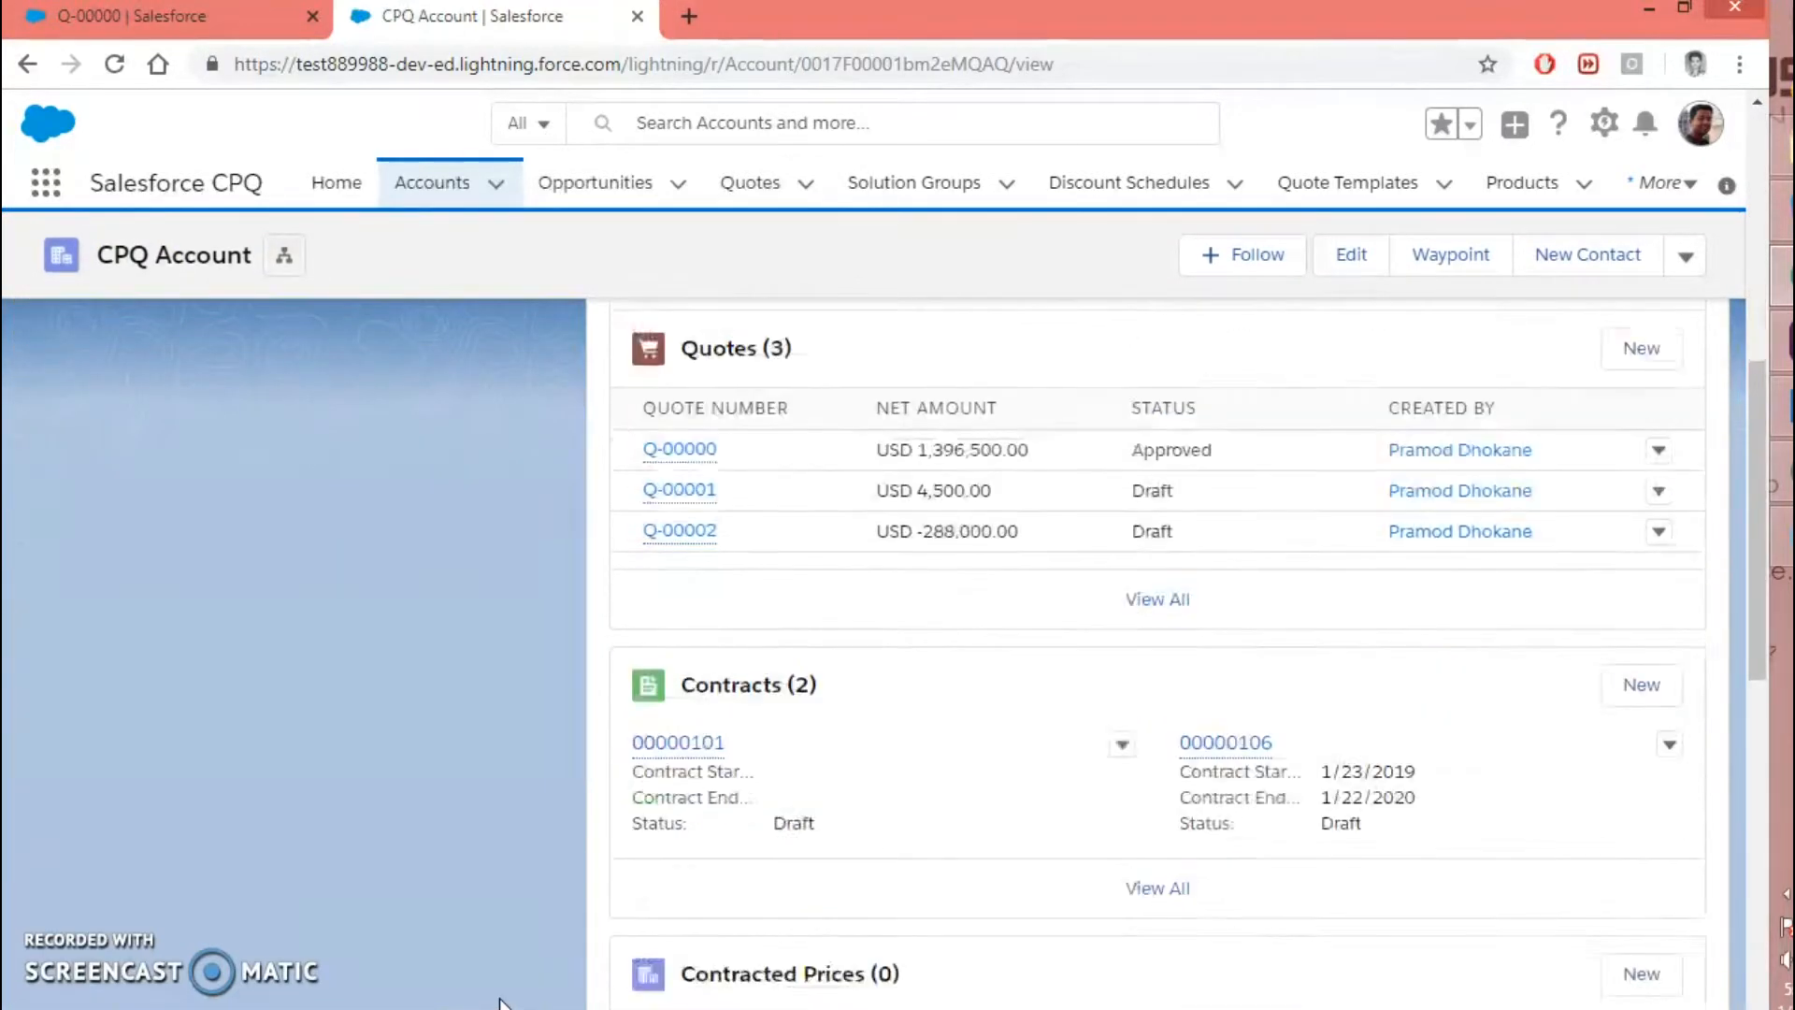
{"action": "scroll", "coordinate": [499, 973], "scroll_direction": "down", "scroll_amount": 1}
{"action": "scroll", "coordinate": [505, 810], "scroll_direction": "down", "scroll_amount": 2}
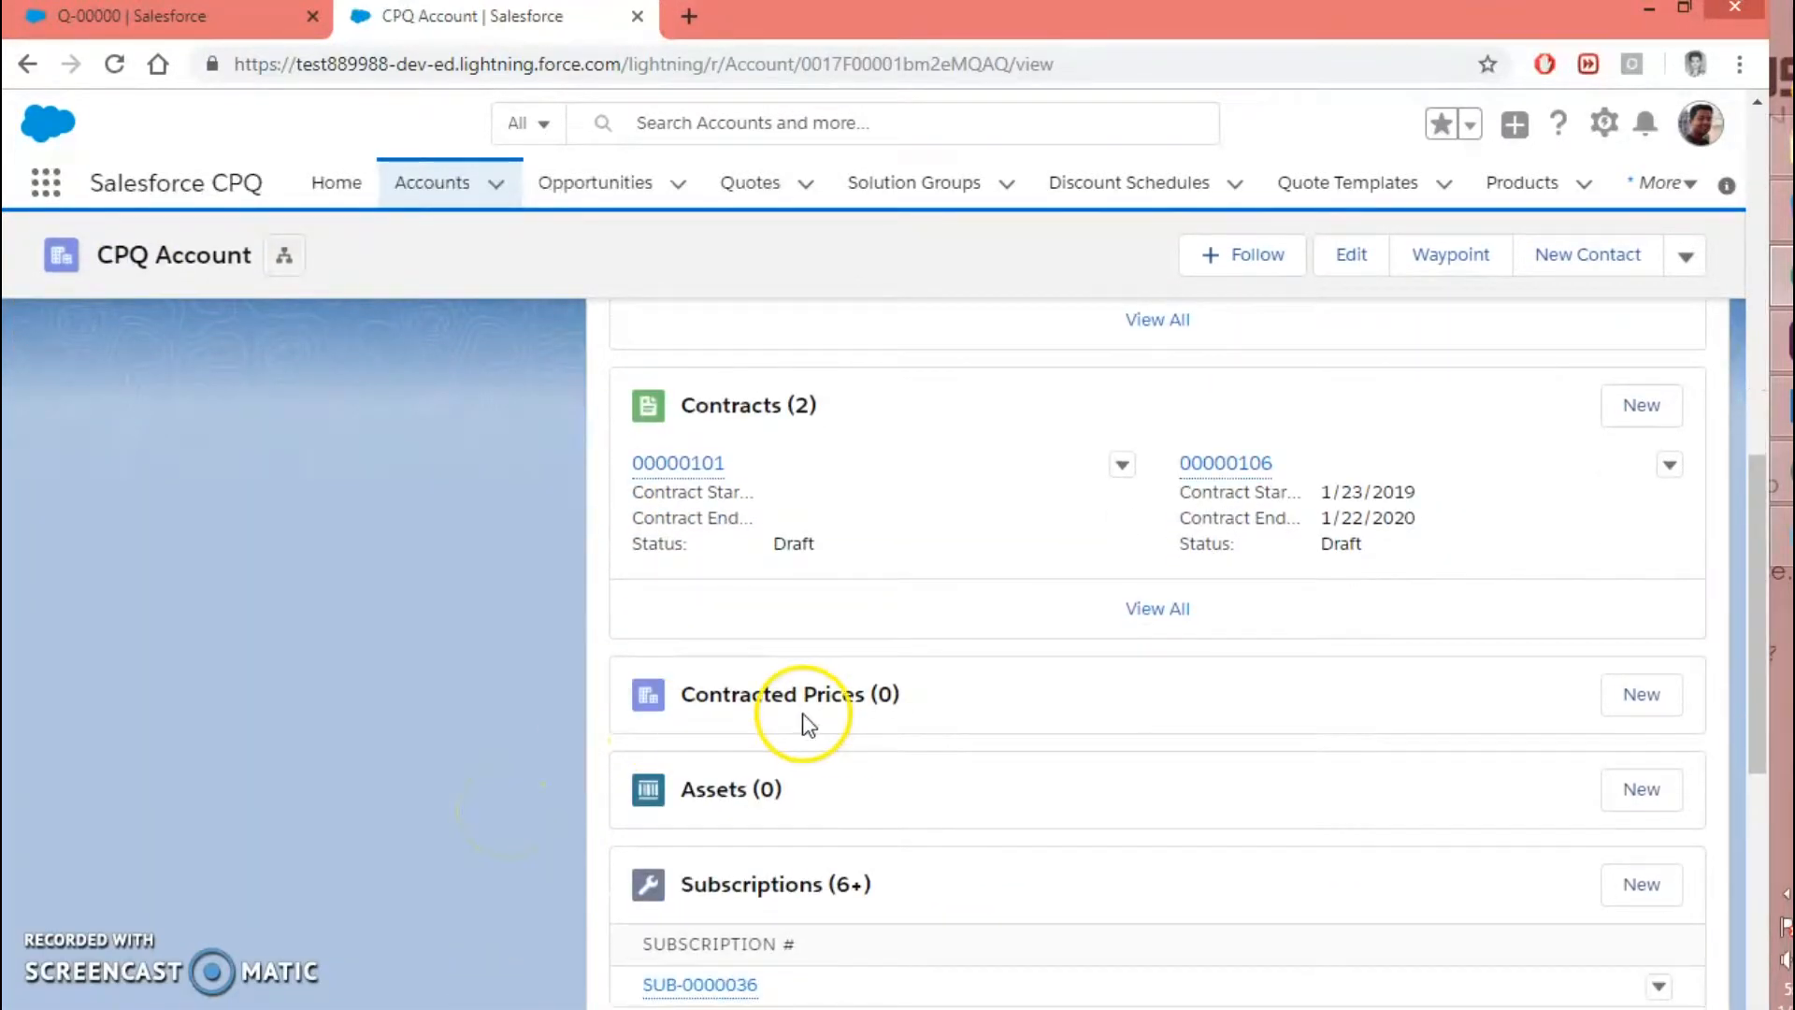
{"action": "left_click", "coordinate": [1641, 710]}
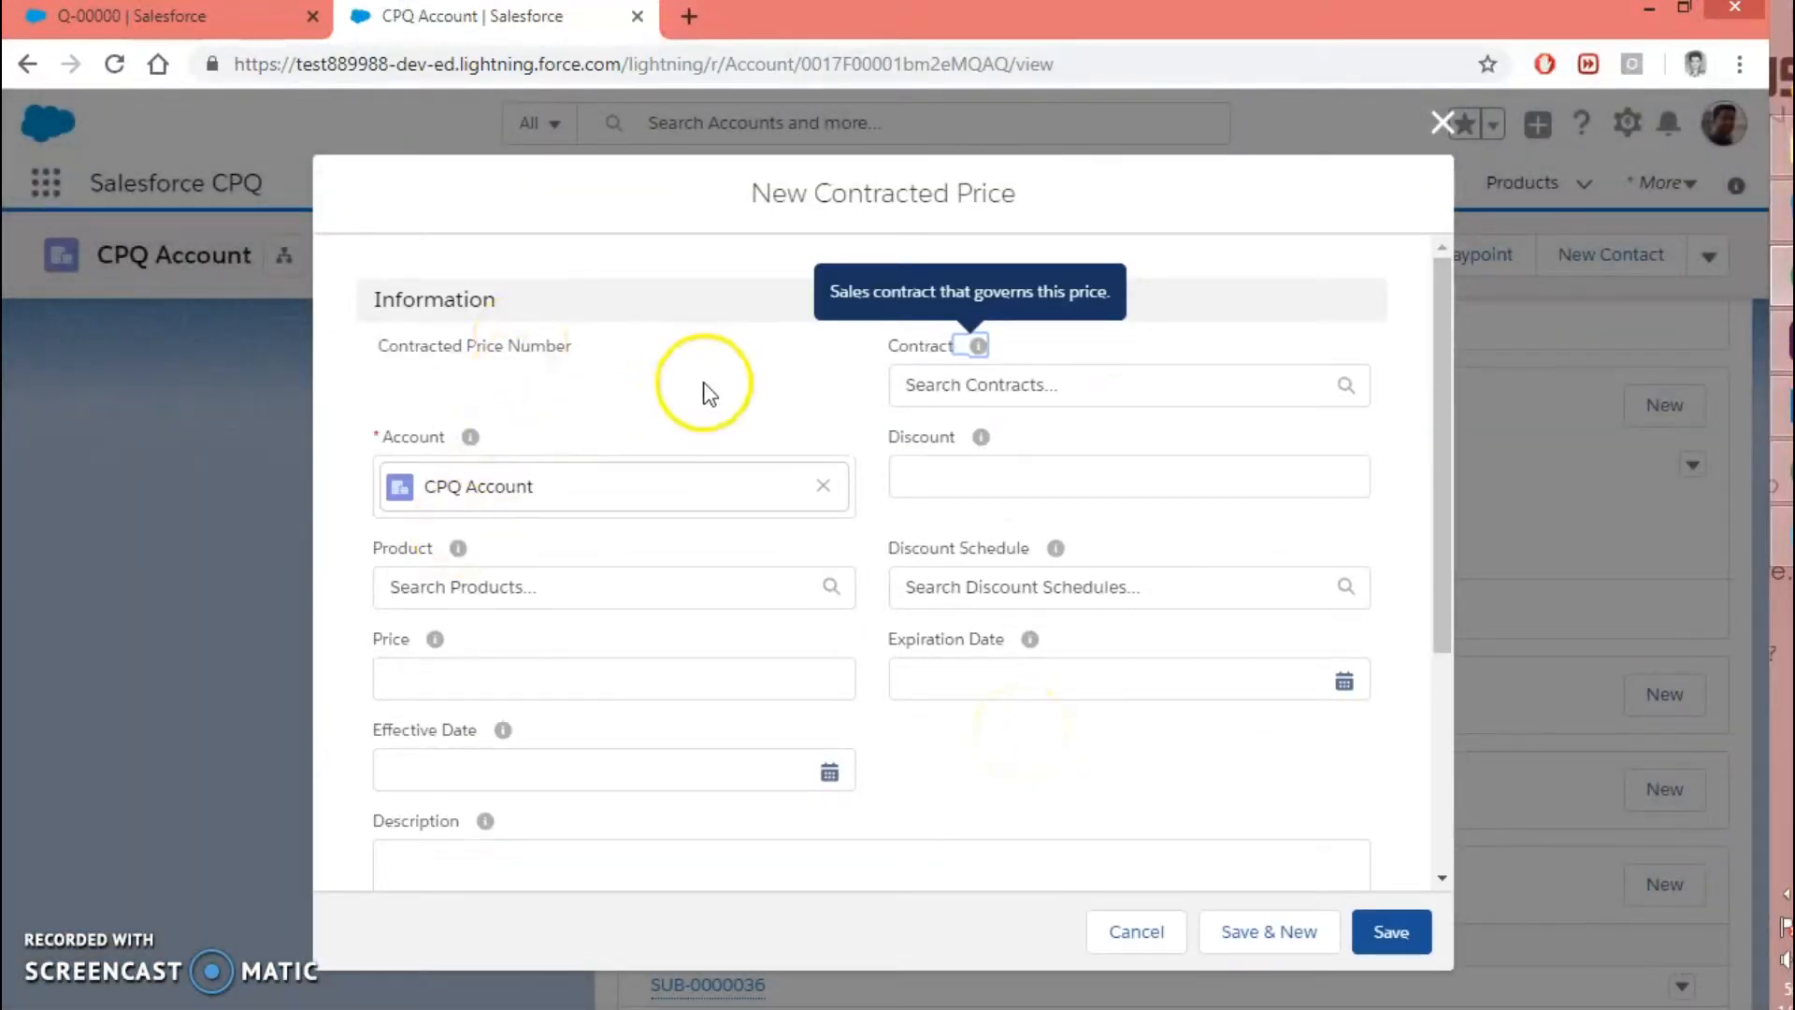
Set the new contracted price's product to GenWatt Diesel 10kW
{"action": "left_click", "coordinate": [944, 485]}
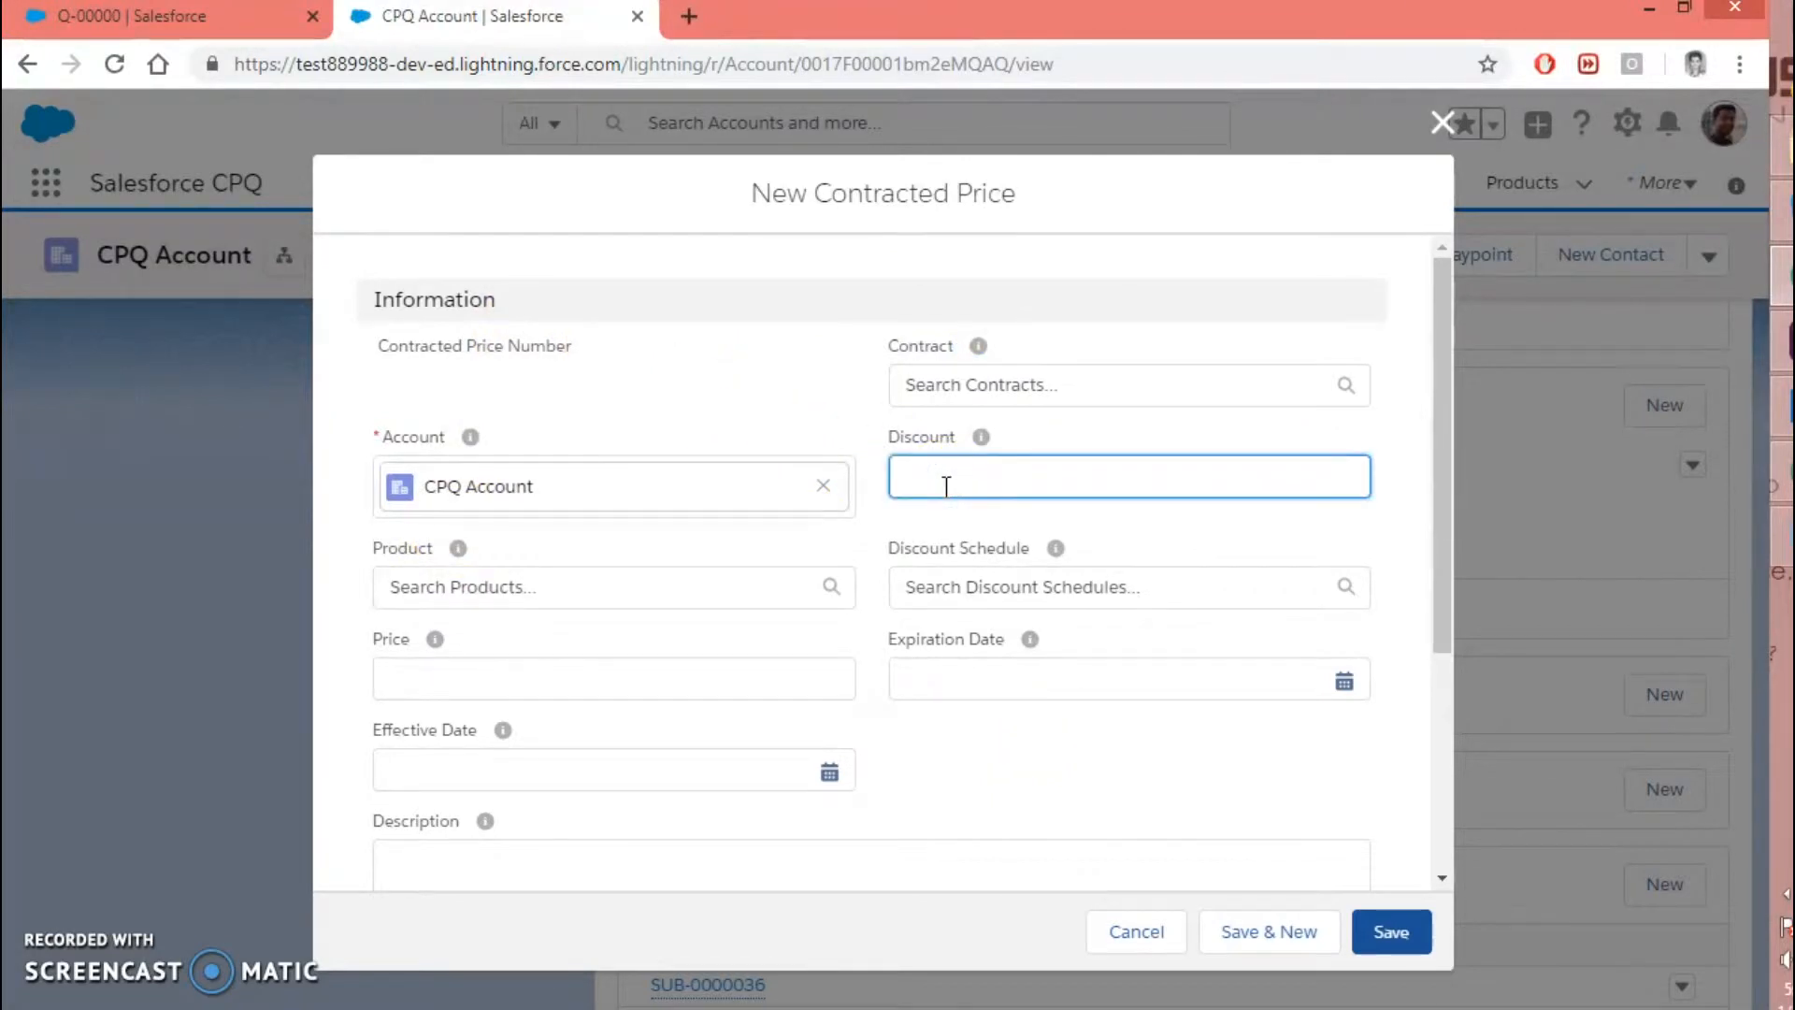
{"action": "left_click", "coordinate": [574, 601]}
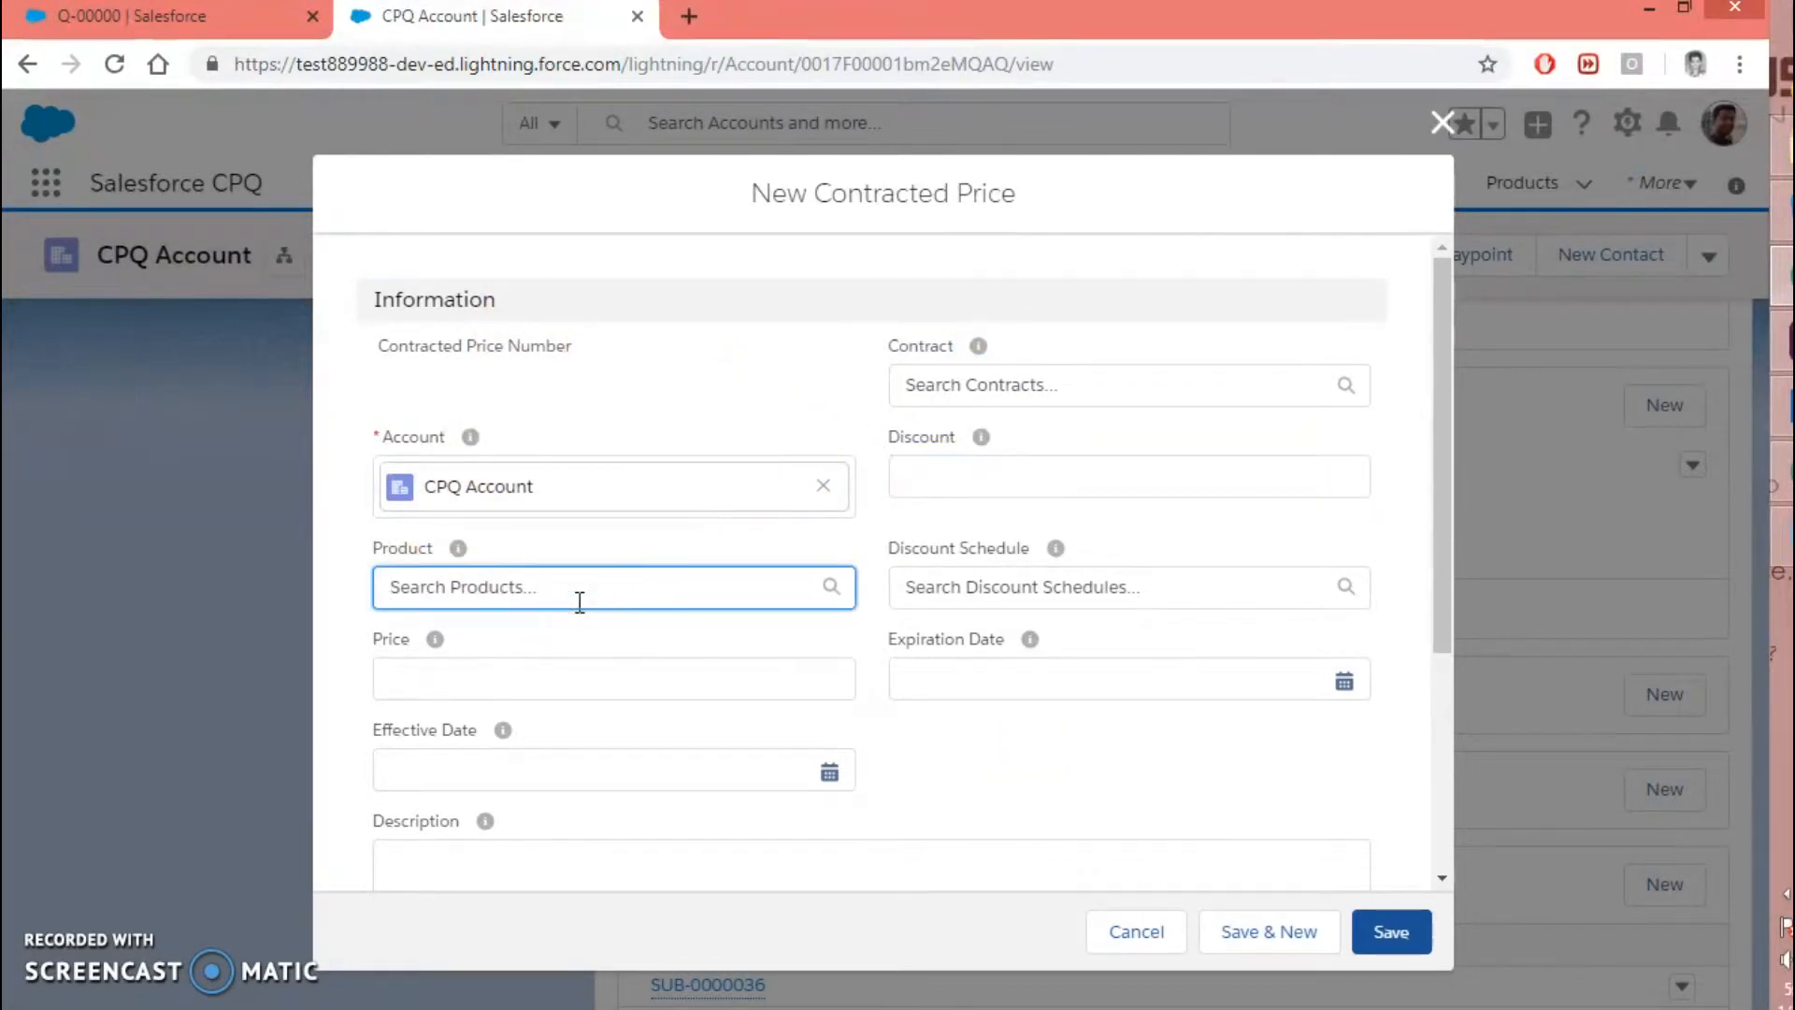
{"action": "left_click", "coordinate": [535, 660]}
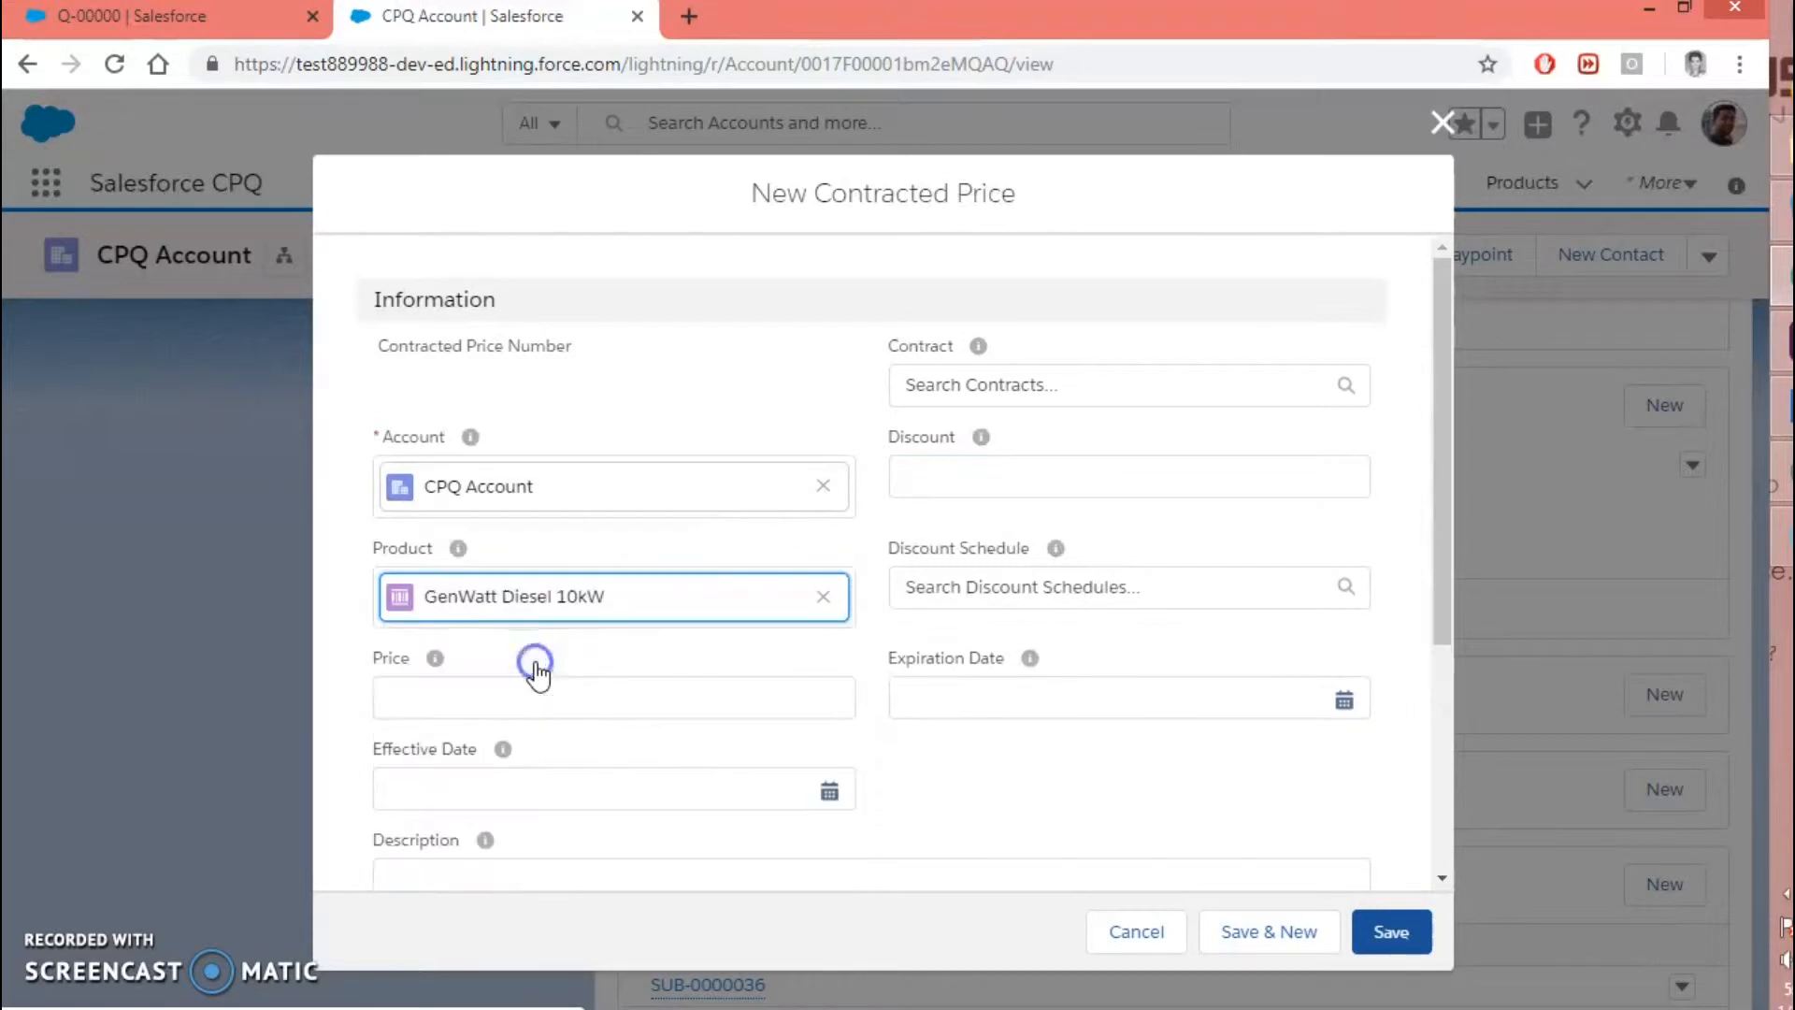
Examine the price, effective date, expiration date, description and product filter fields of the contracted price form
{"action": "left_click", "coordinate": [644, 691]}
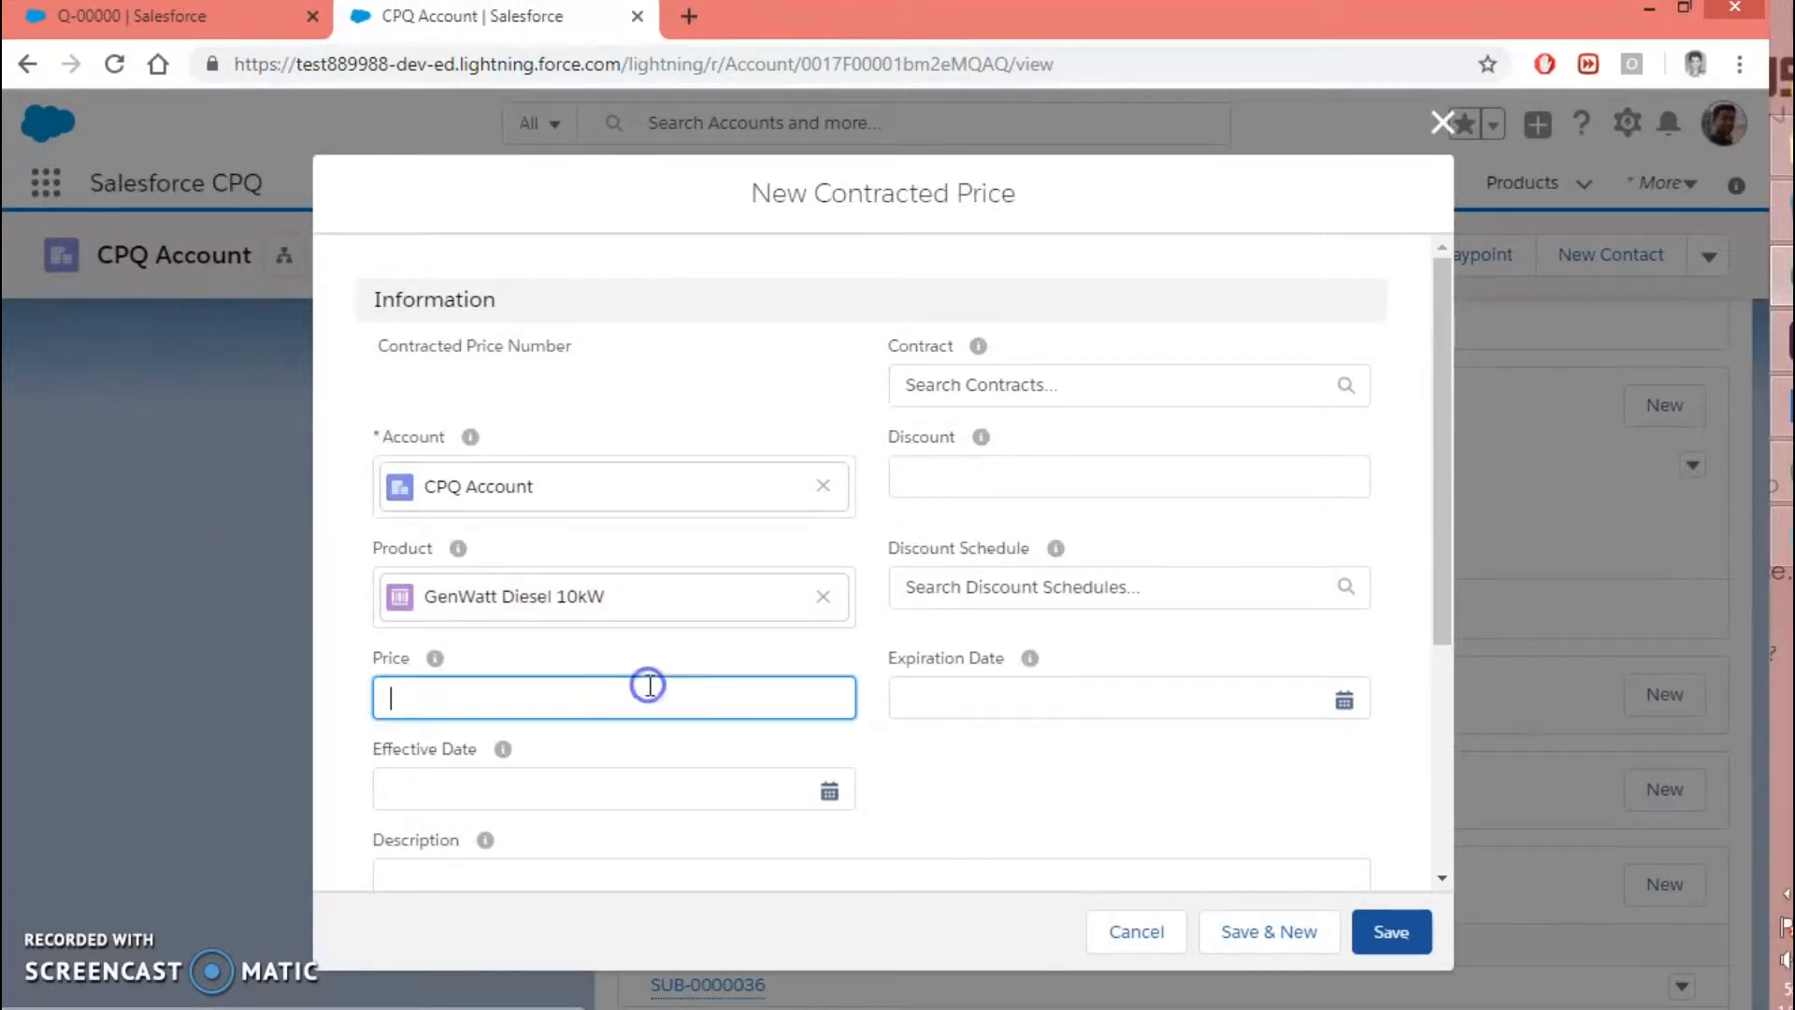
{"action": "left_click", "coordinate": [608, 781]}
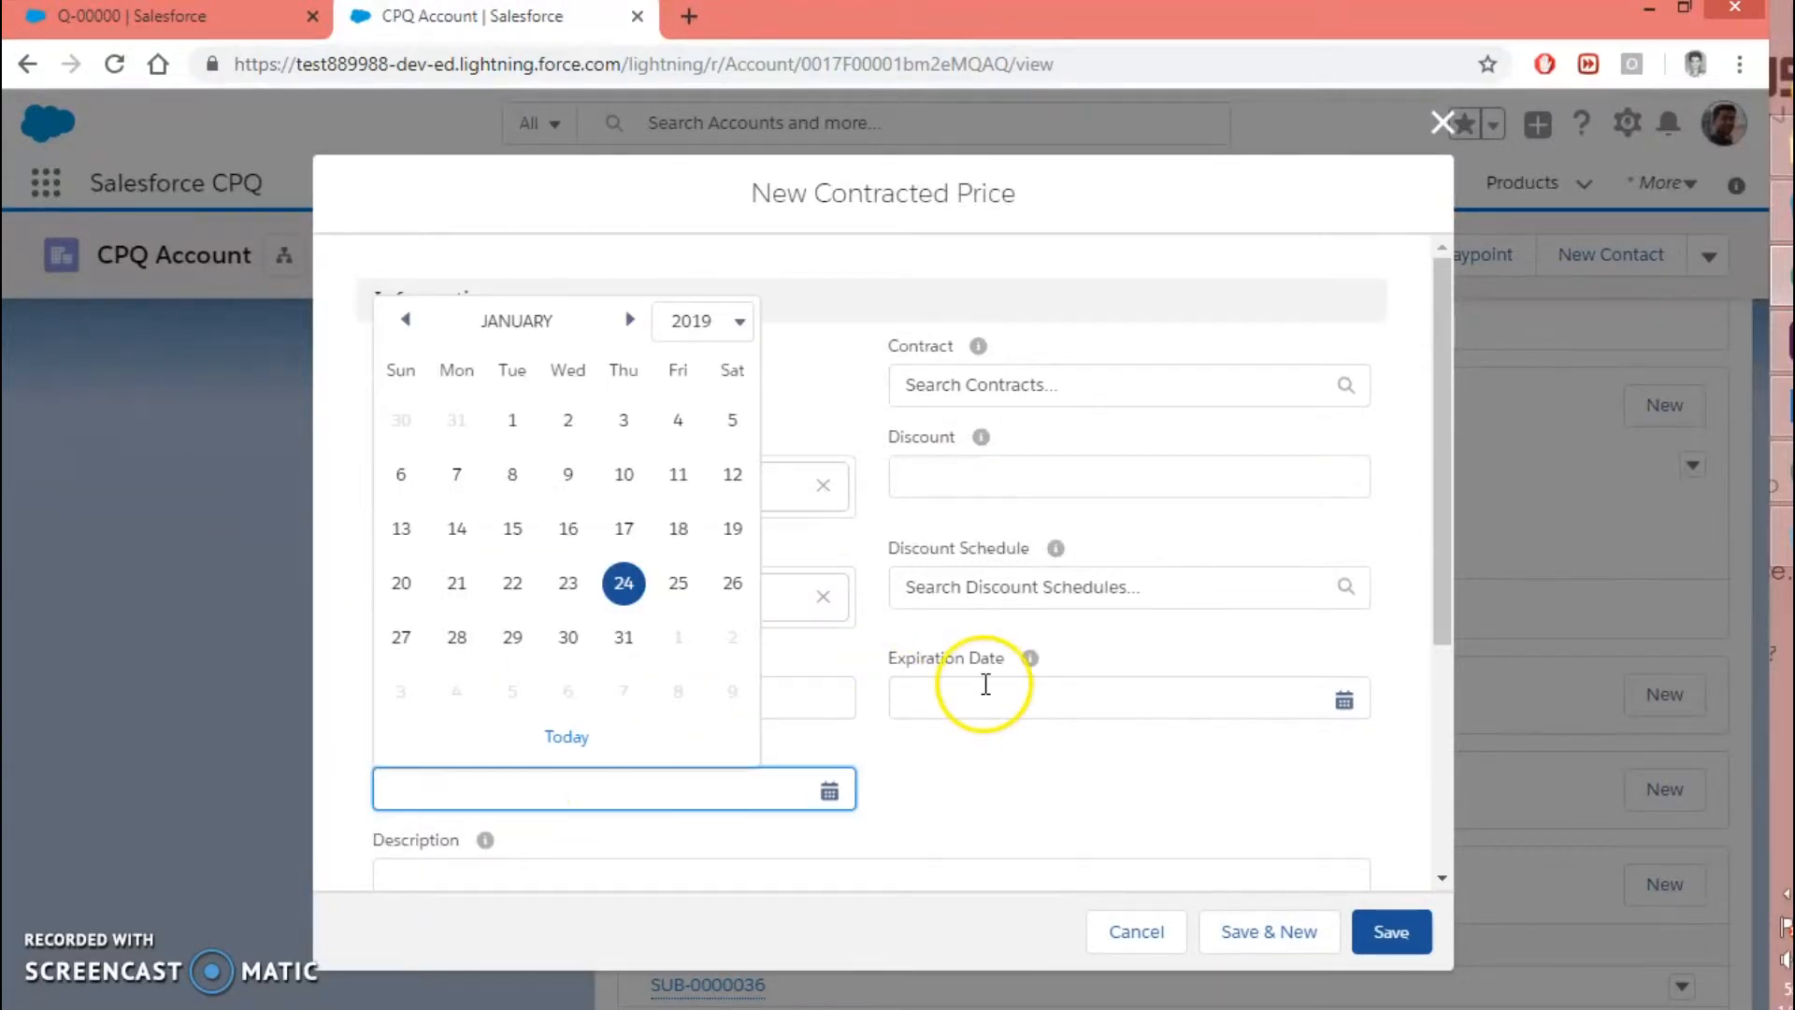
{"action": "left_click", "coordinate": [981, 692]}
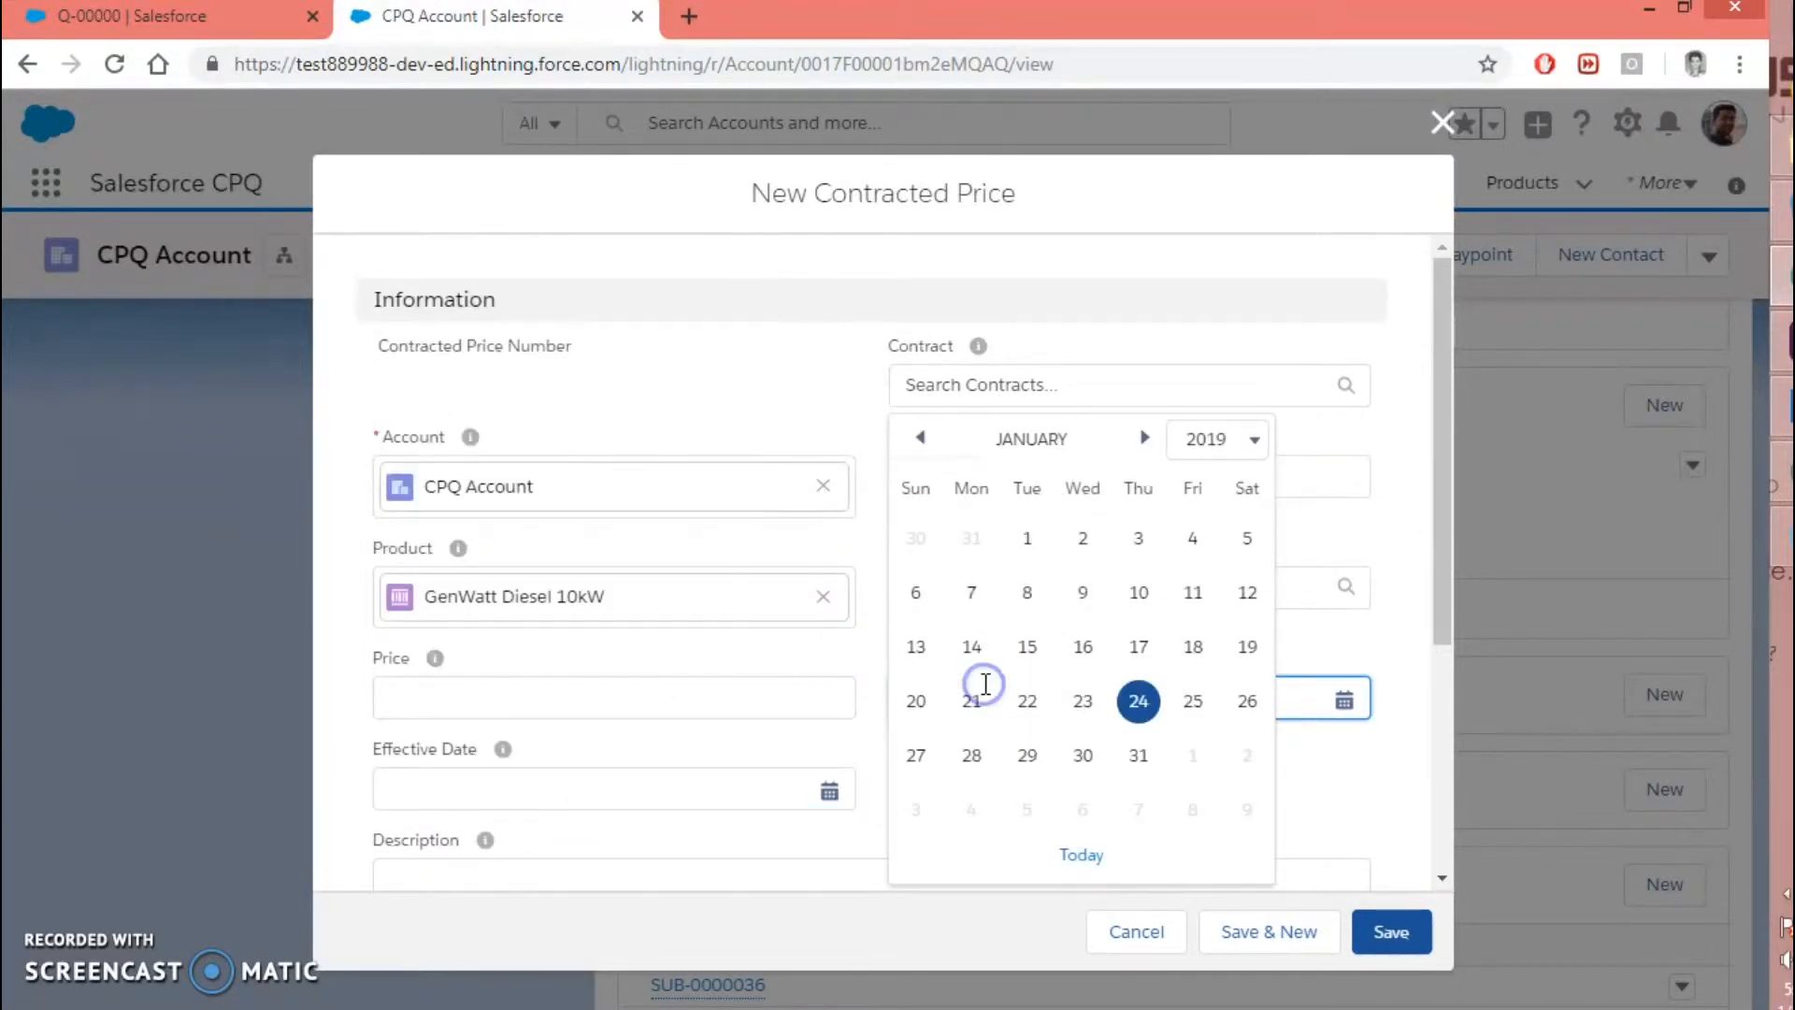
{"action": "left_click", "coordinate": [661, 777]}
{"action": "left_click", "coordinate": [976, 753]}
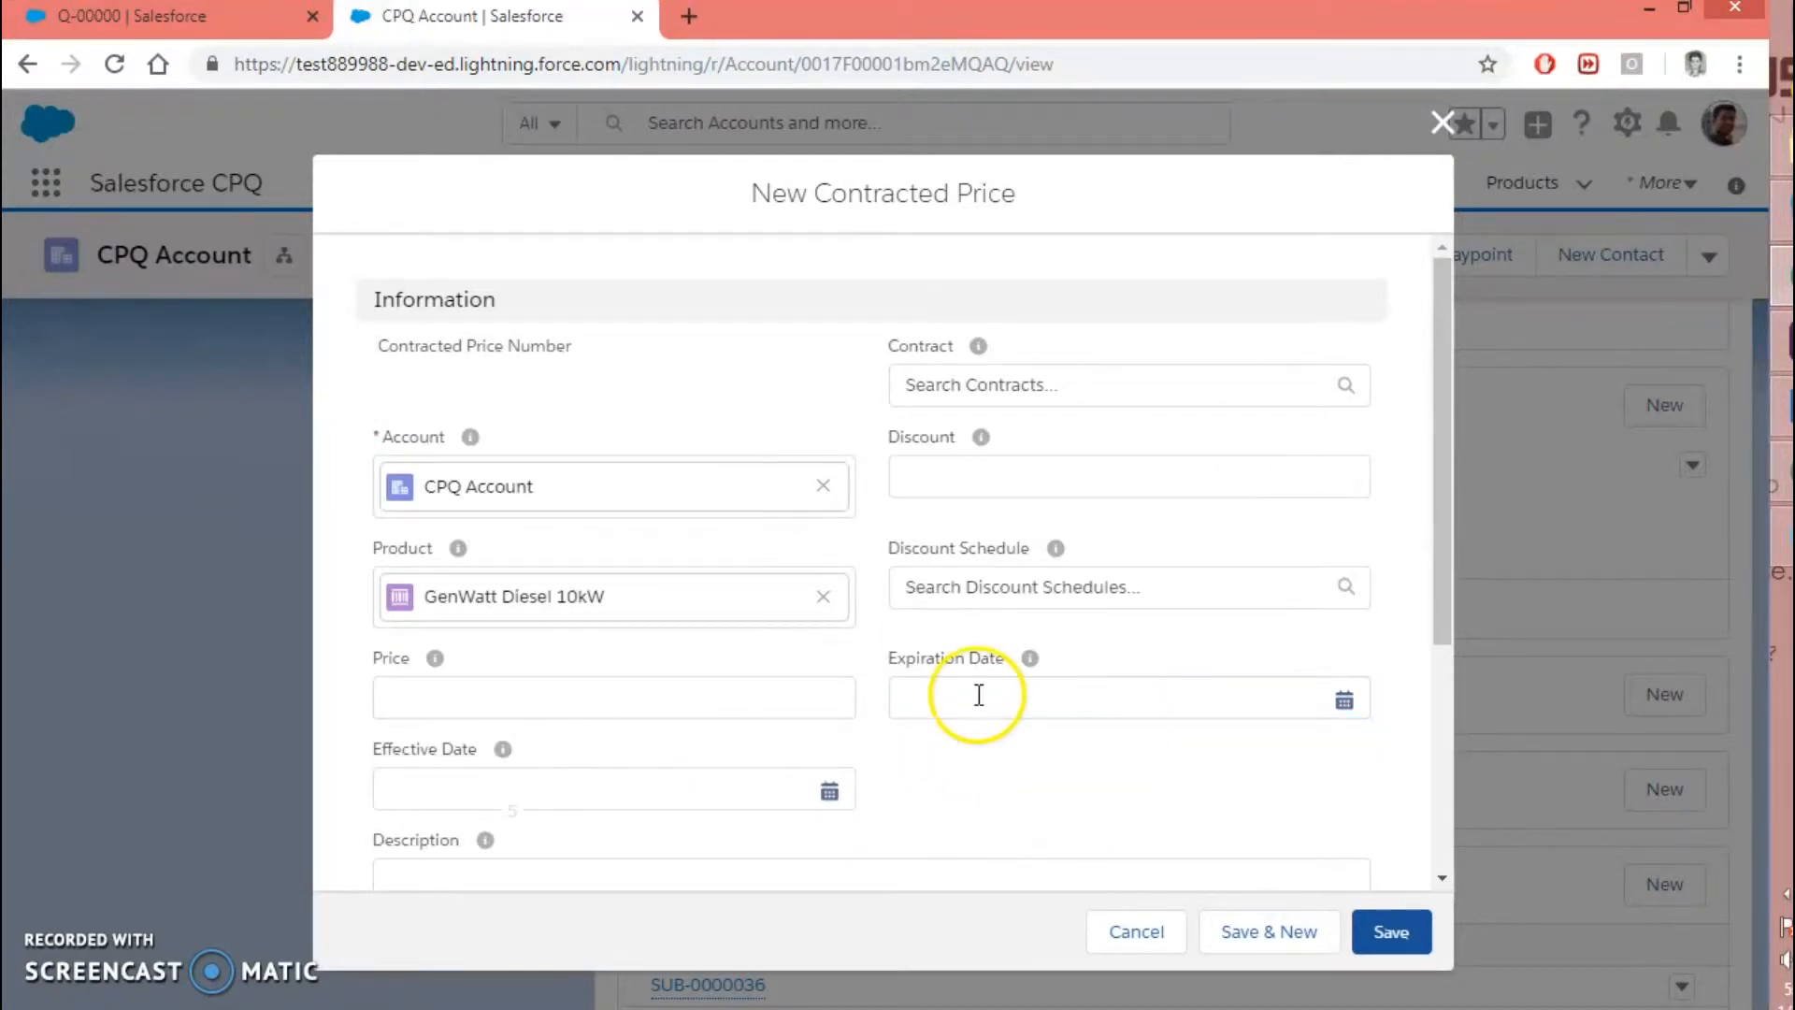
{"action": "scroll", "coordinate": [918, 781], "scroll_direction": "down", "scroll_amount": 1}
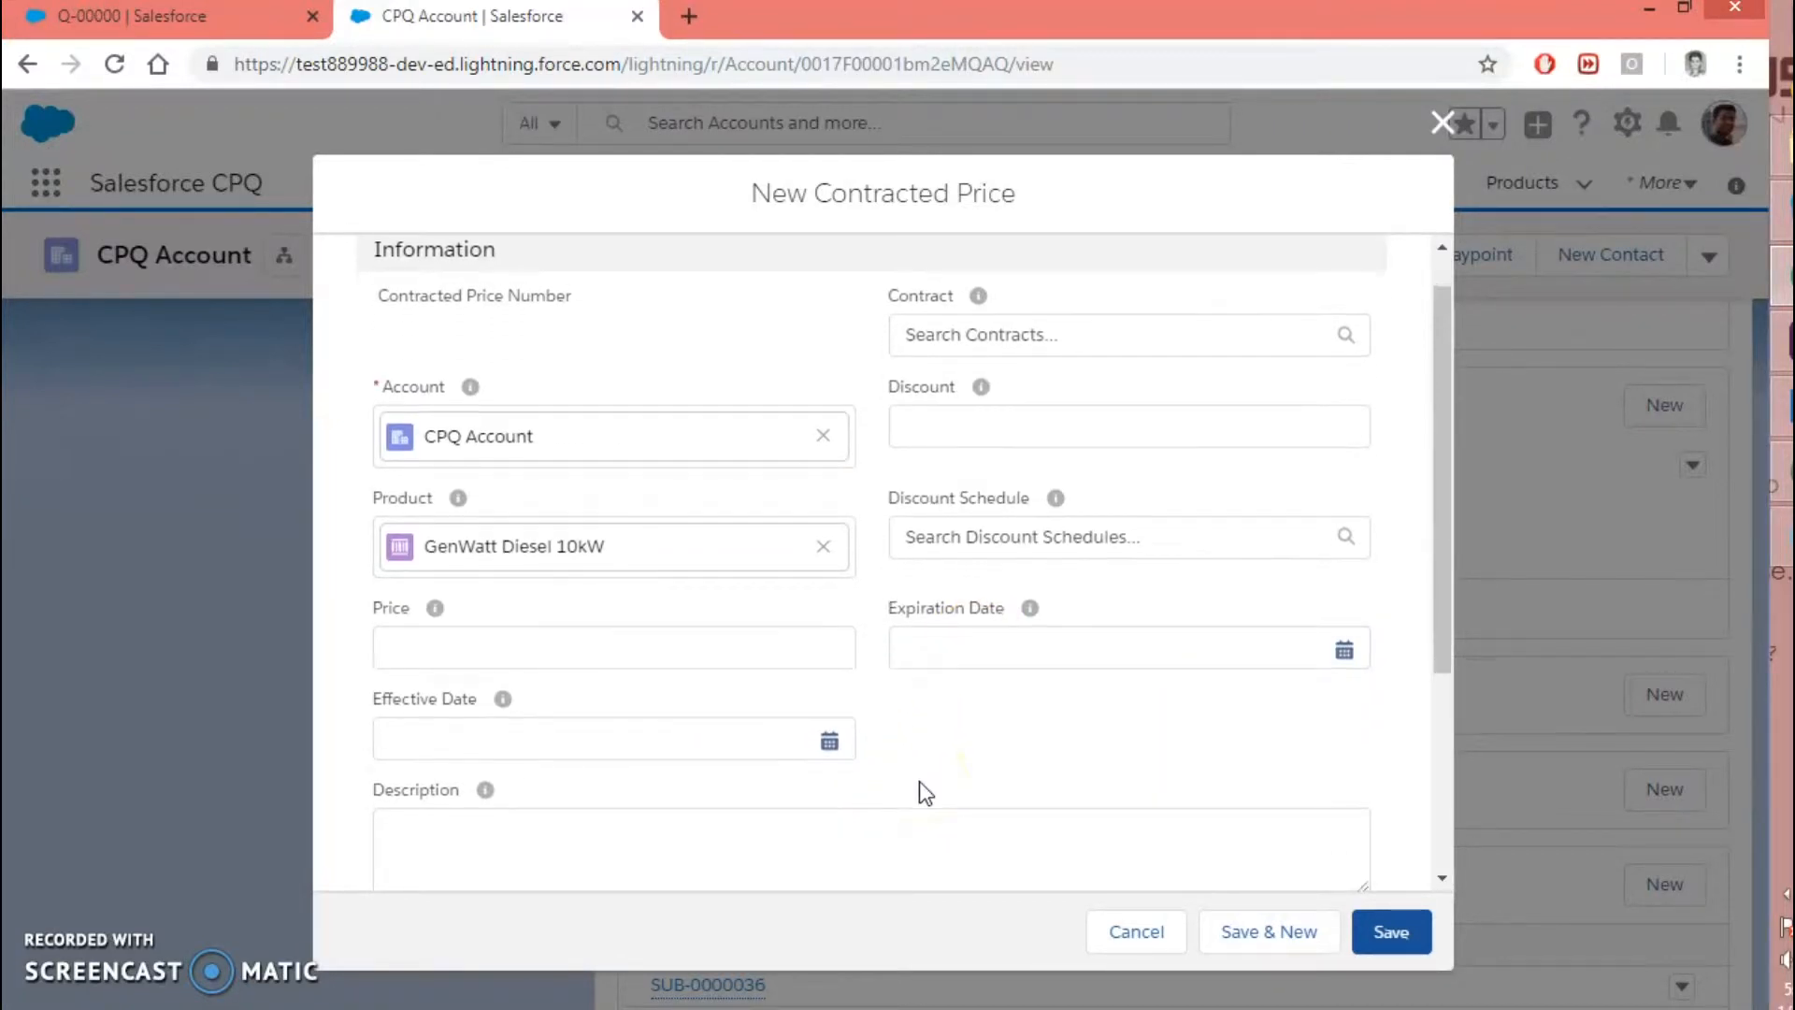
{"action": "scroll", "coordinate": [918, 782], "scroll_direction": "down", "scroll_amount": 1}
{"action": "left_click", "coordinate": [932, 672]}
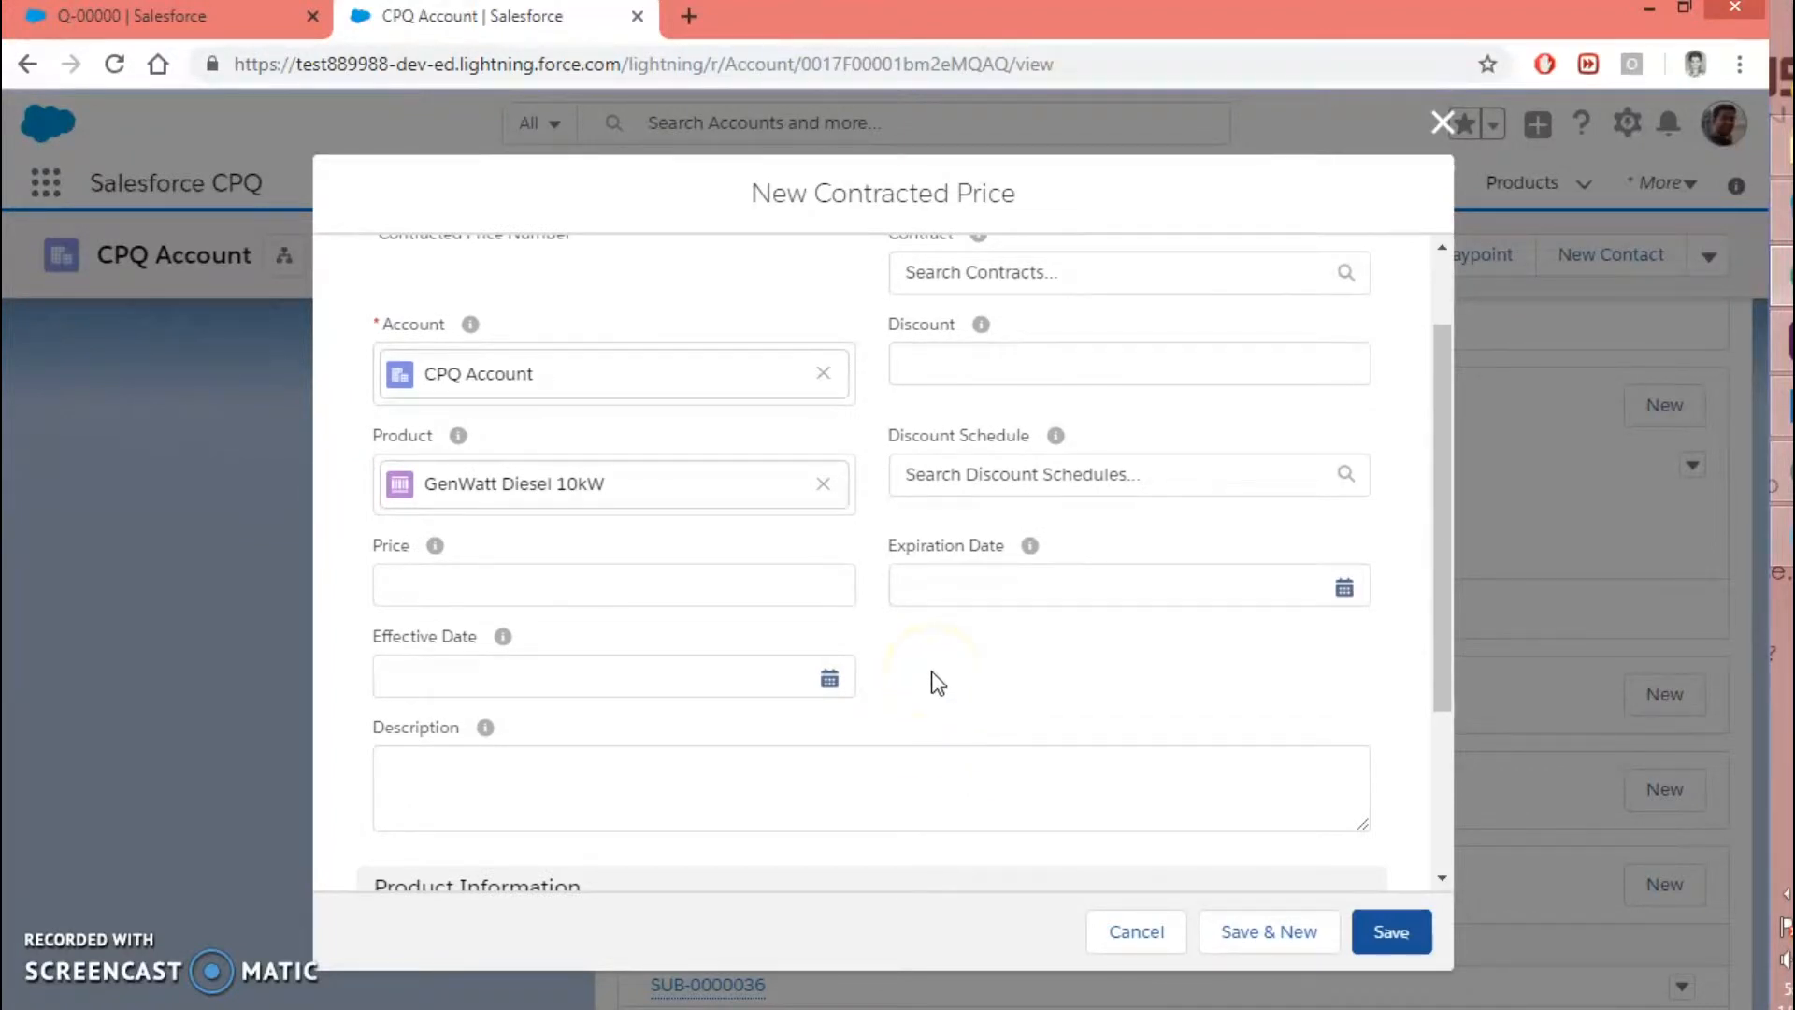
{"action": "left_click", "coordinate": [932, 672]}
{"action": "left_click", "coordinate": [689, 821]}
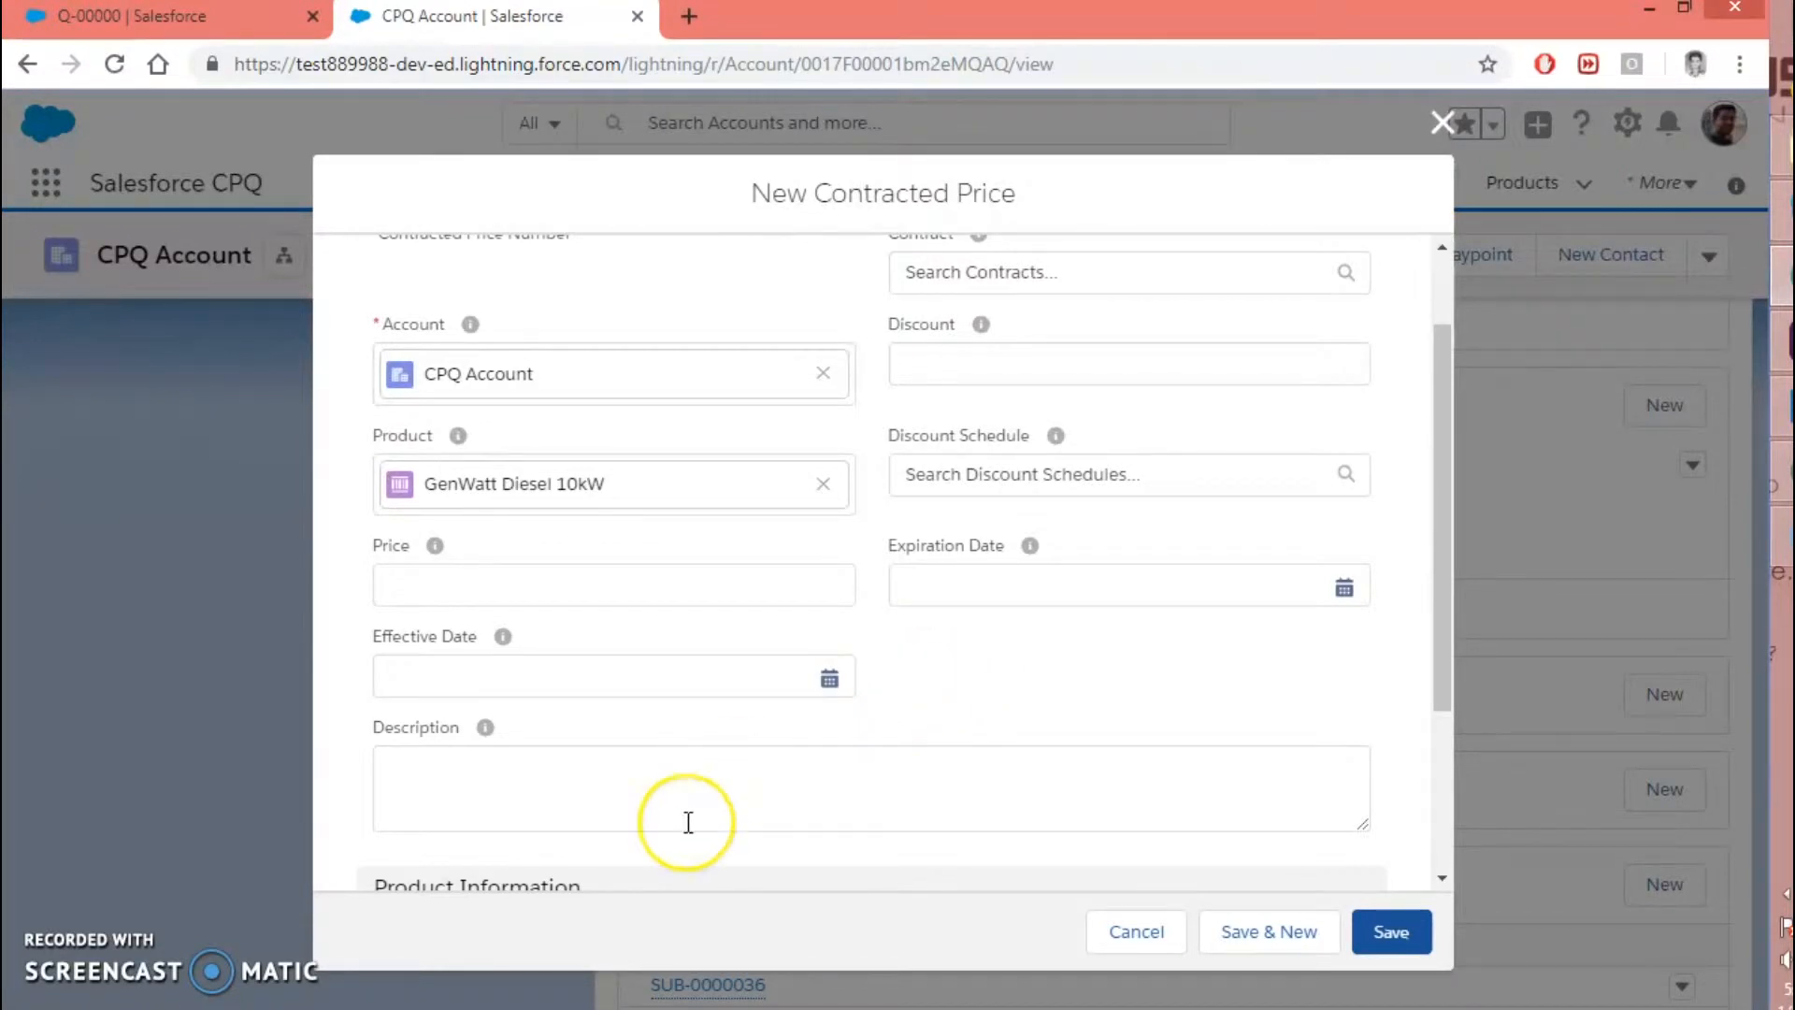
{"action": "scroll", "coordinate": [689, 821], "scroll_direction": "down", "scroll_amount": 2}
{"action": "scroll", "coordinate": [687, 821], "scroll_direction": "down", "scroll_amount": 1}
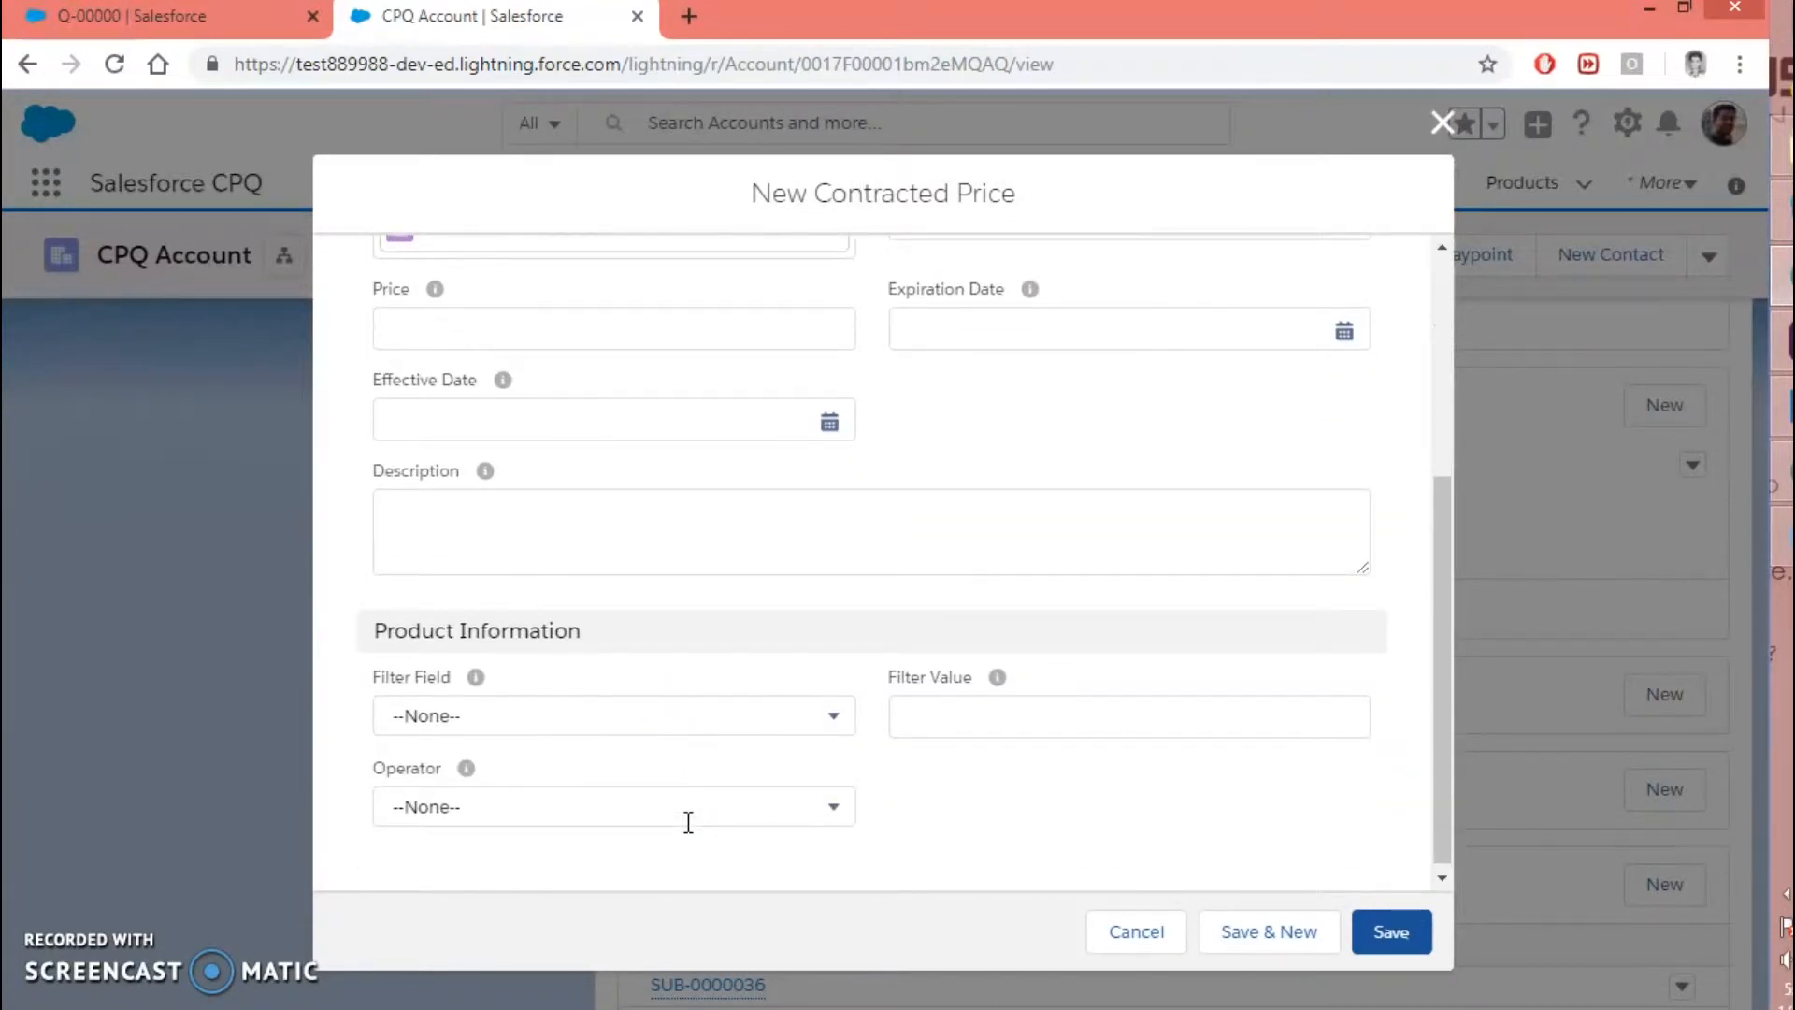
{"action": "left_click", "coordinate": [670, 561]}
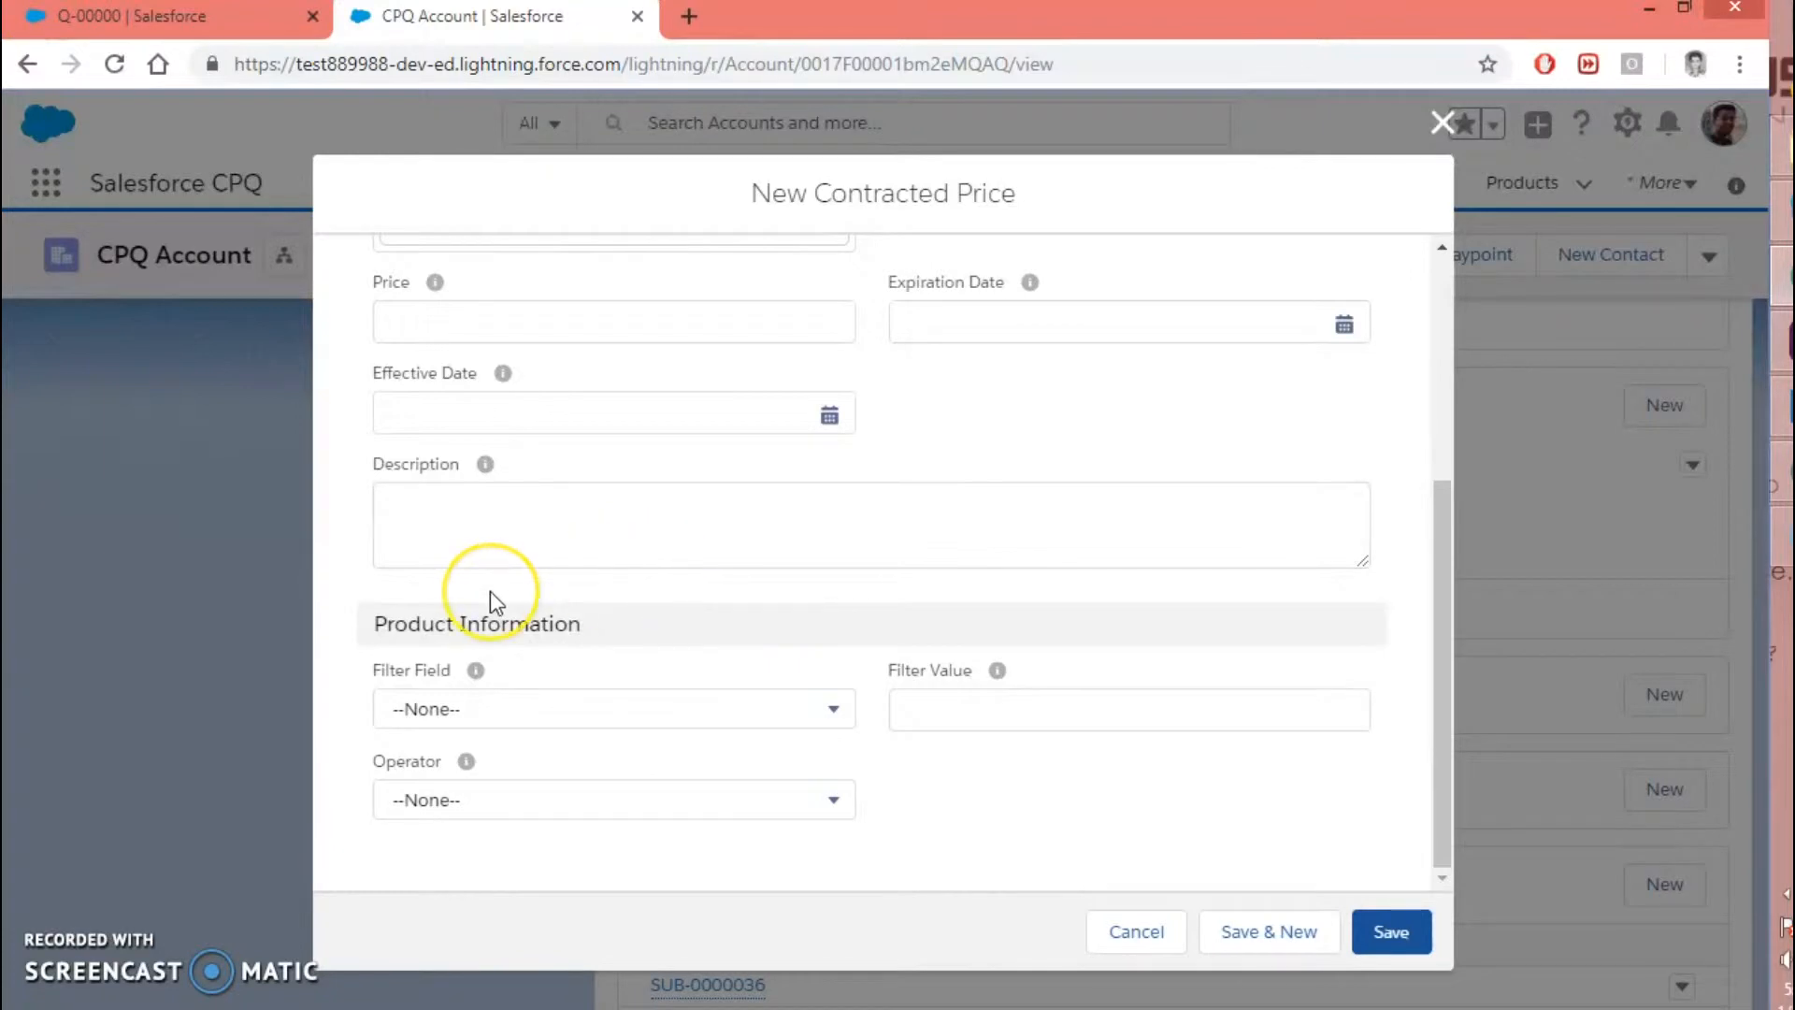
{"action": "scroll", "coordinate": [490, 591], "scroll_direction": "up", "scroll_amount": 2}
{"action": "left_click", "coordinate": [490, 652]}
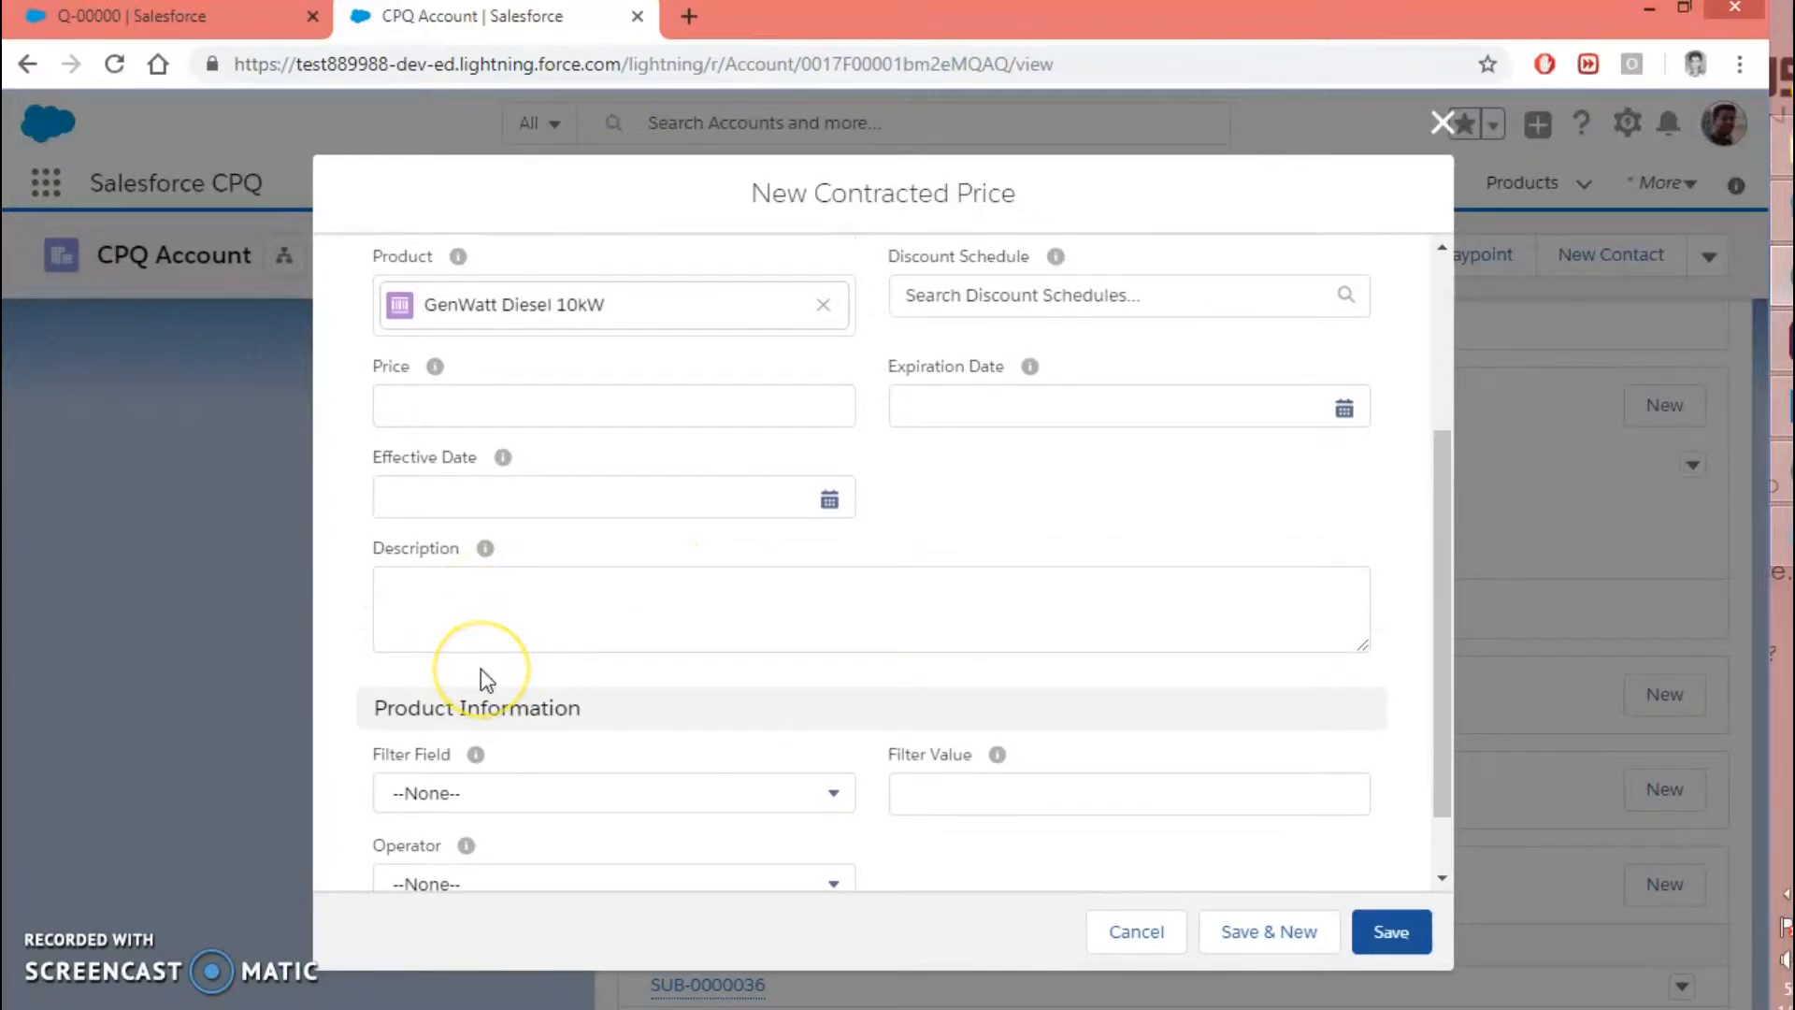
{"action": "scroll", "coordinate": [480, 669], "scroll_direction": "down", "scroll_amount": 2}
{"action": "left_click", "coordinate": [519, 816]}
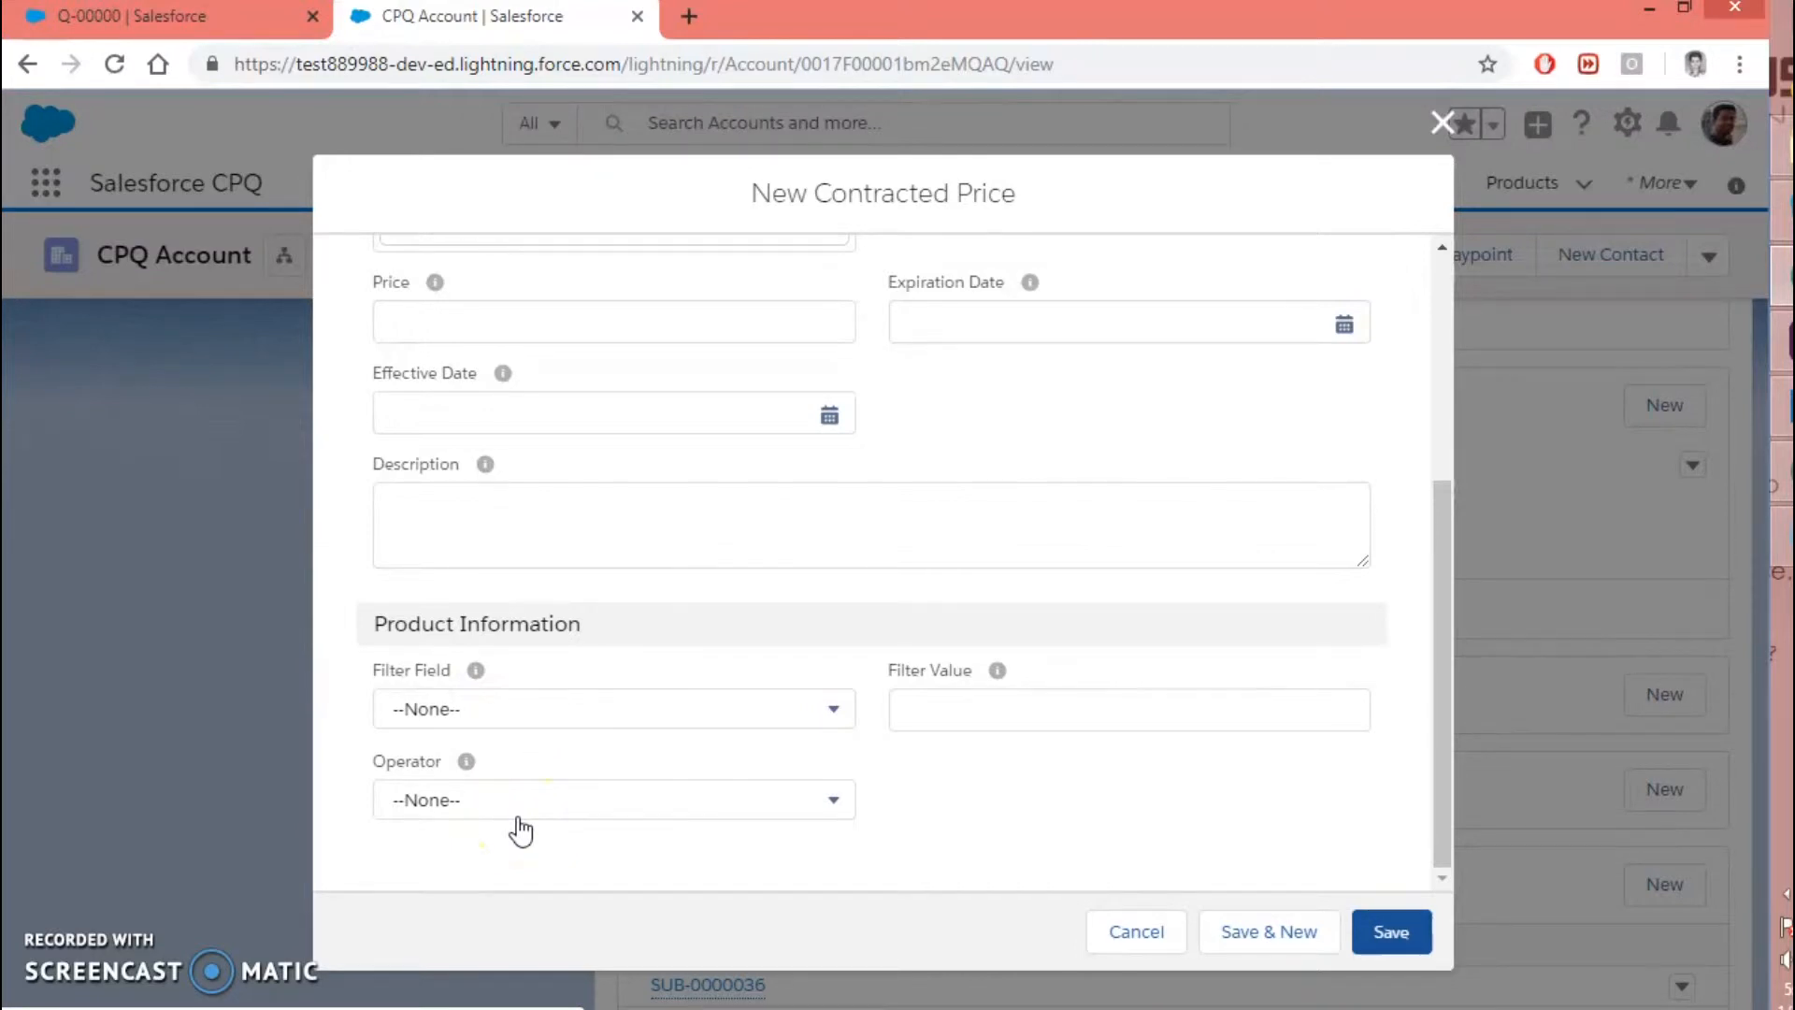
Set the contracted price's filter field to Product Family and its operator to equals
{"action": "left_click", "coordinate": [502, 711]}
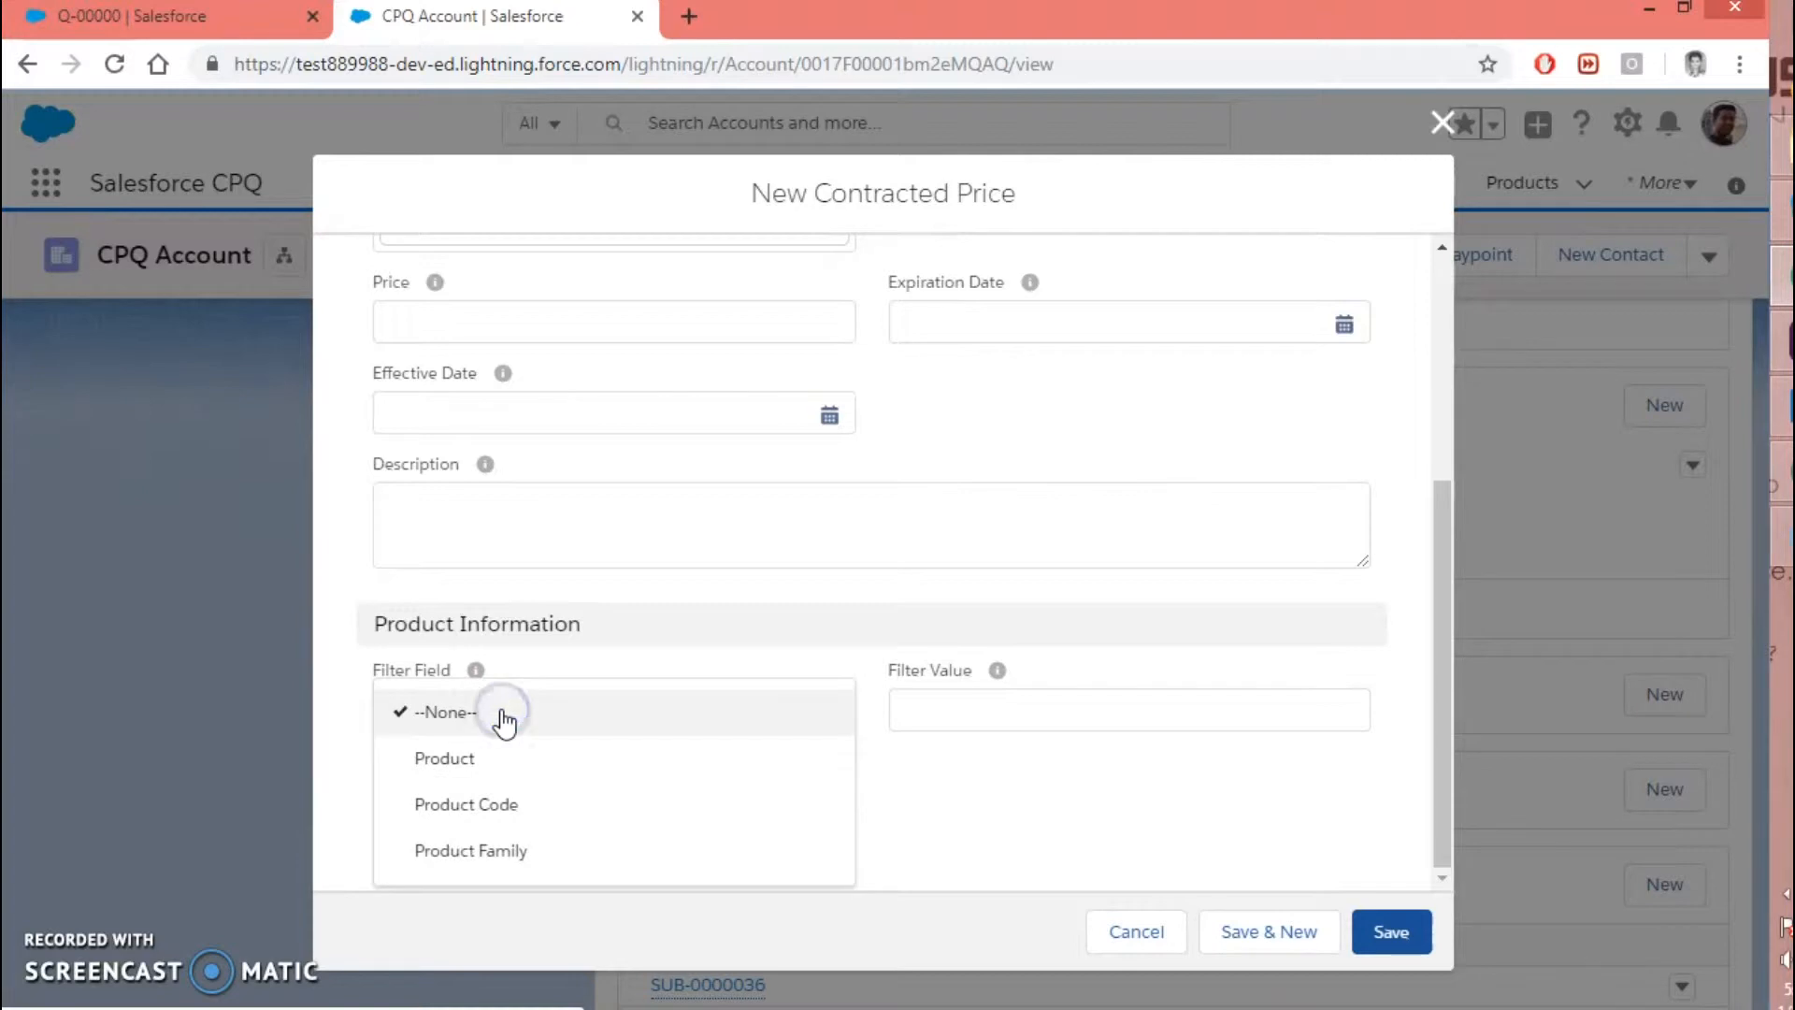
{"action": "left_click", "coordinate": [477, 856]}
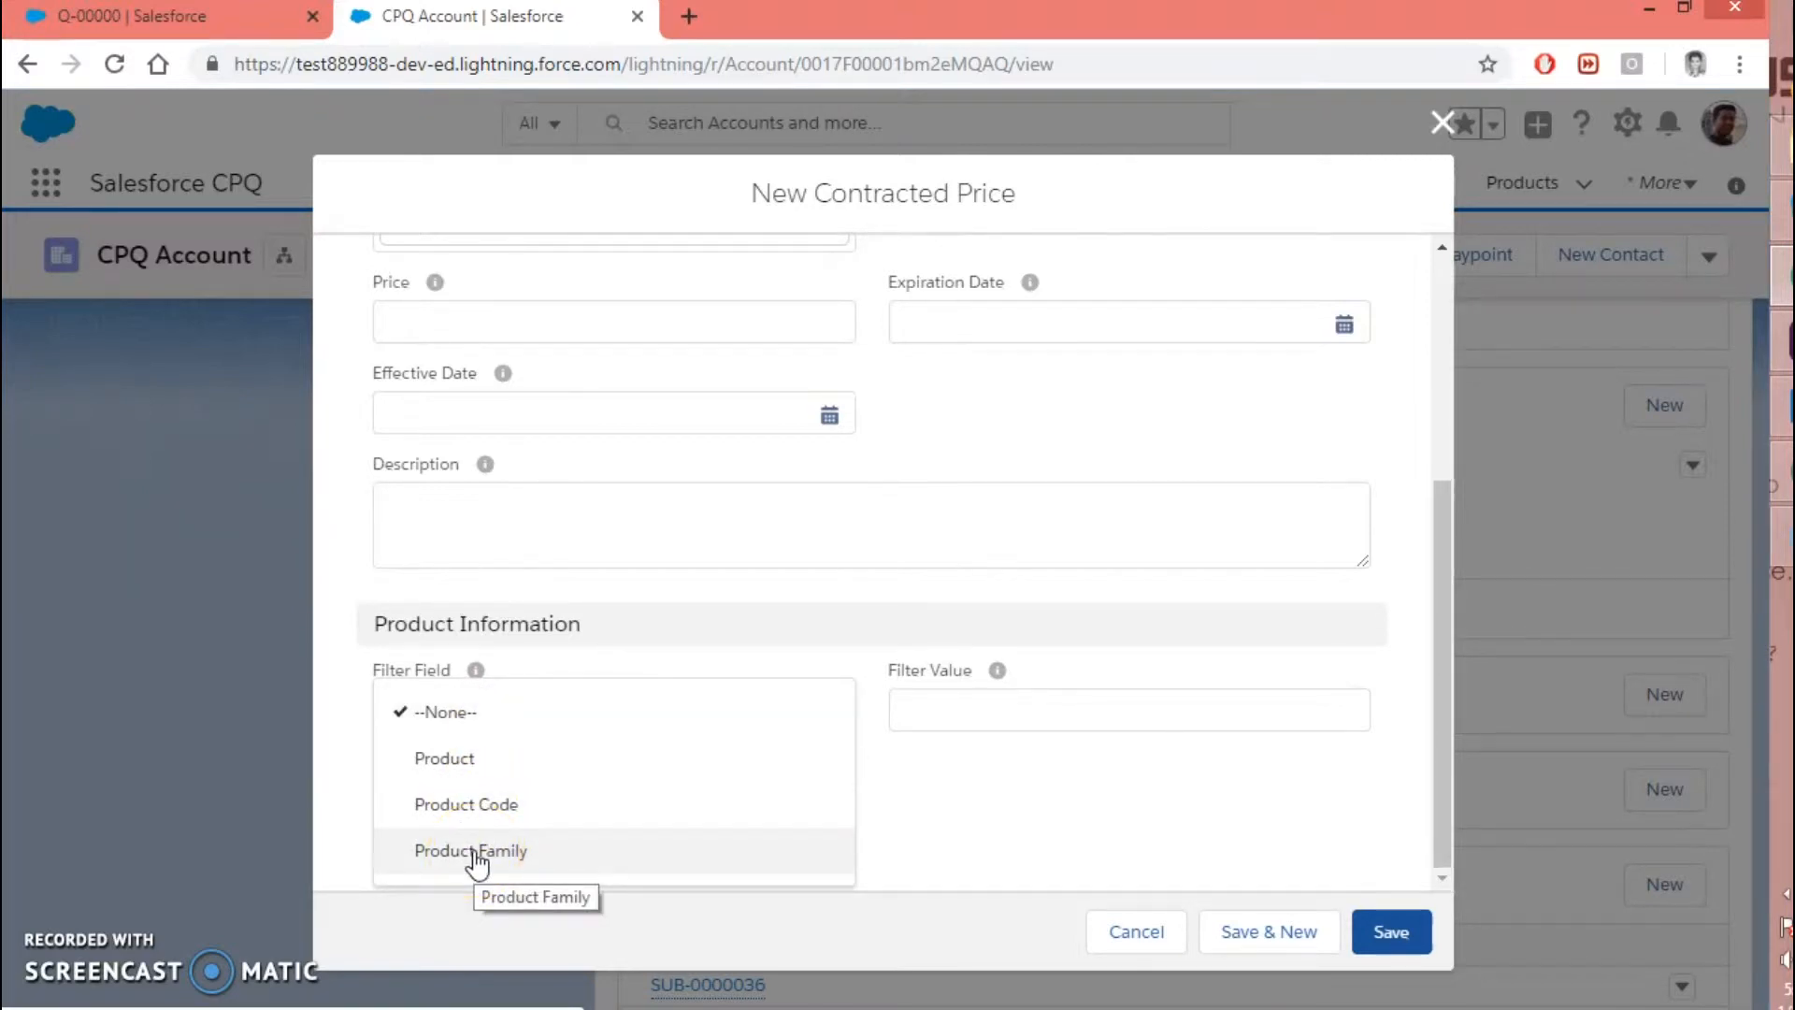
{"action": "left_click", "coordinate": [476, 852]}
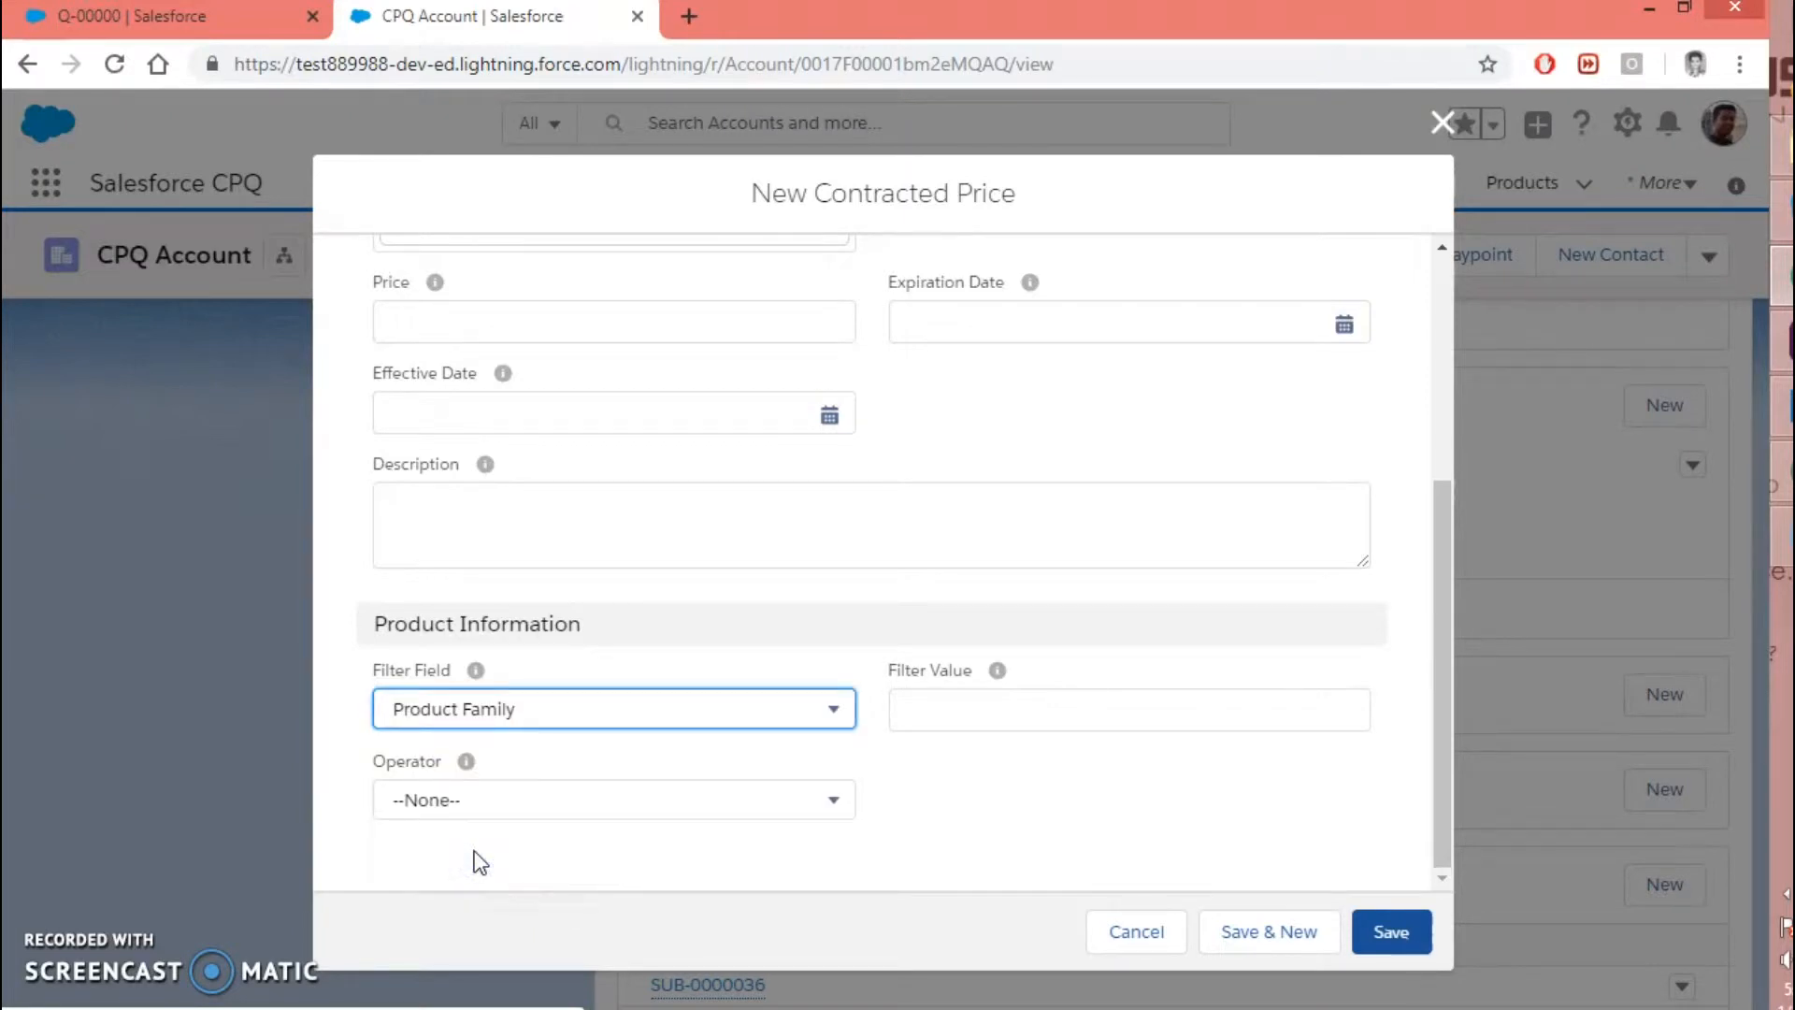
{"action": "left_click", "coordinate": [968, 704]}
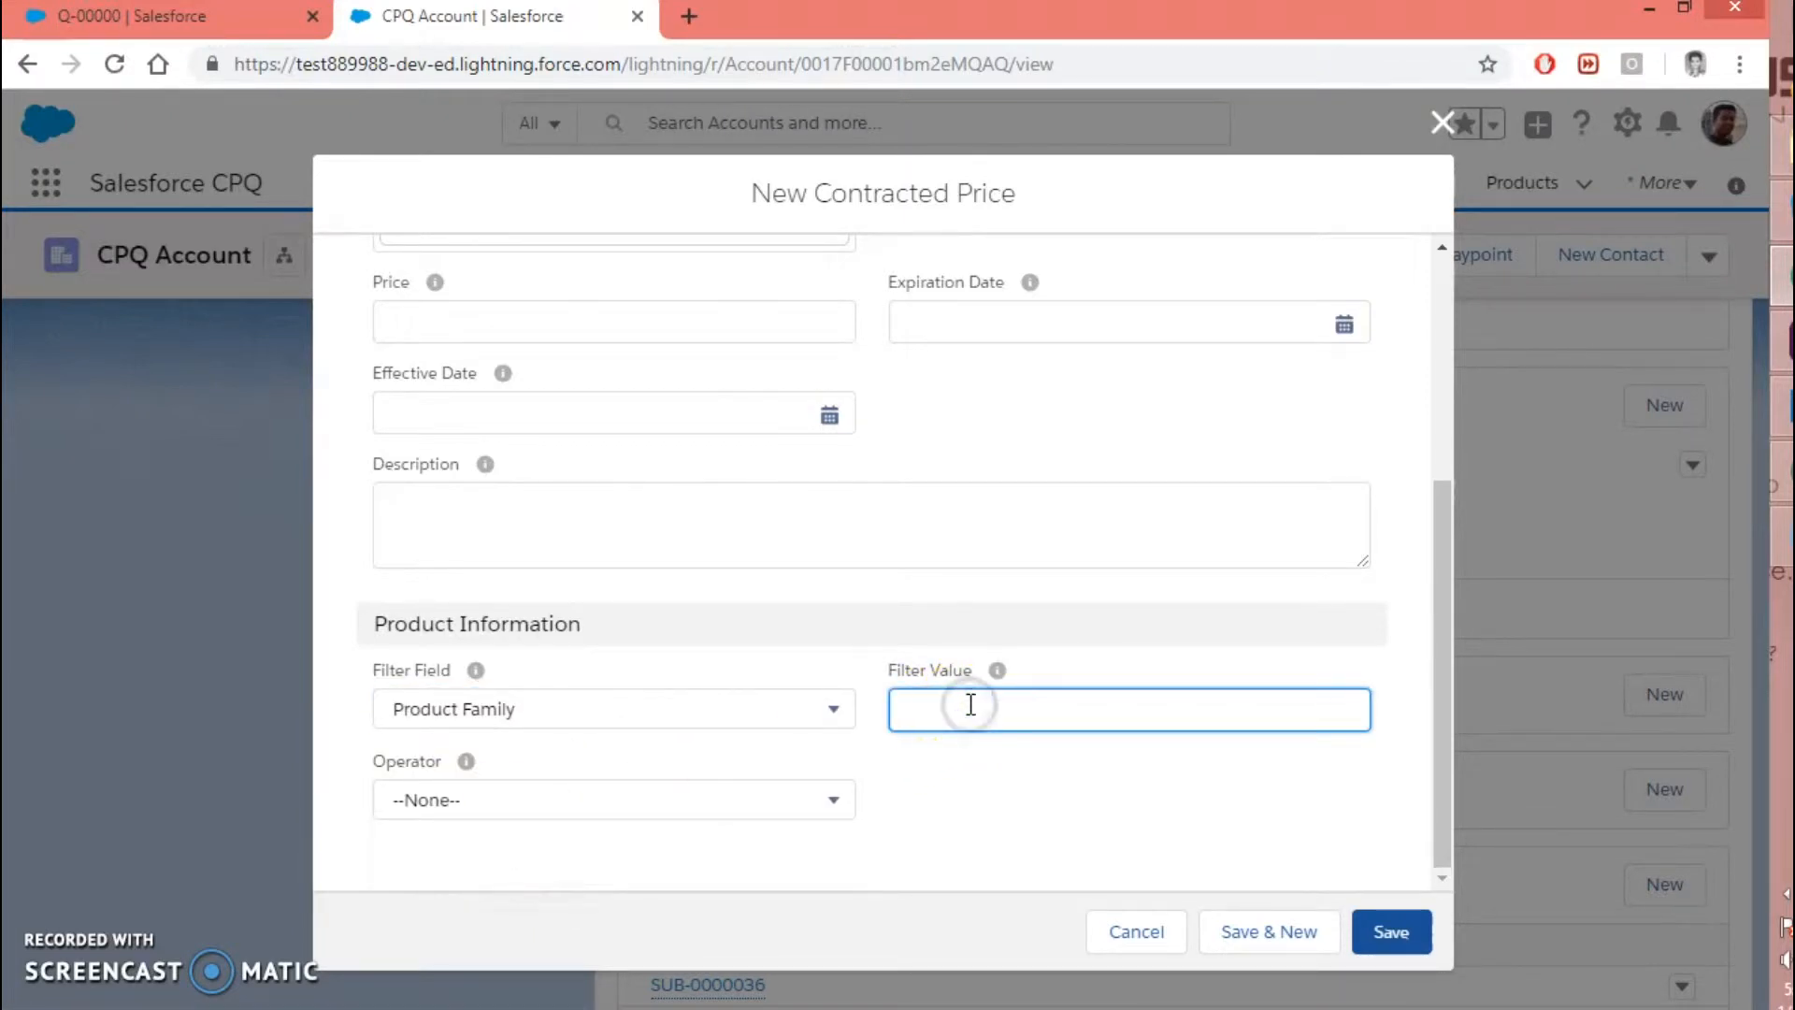
{"action": "left_click", "coordinate": [536, 805]}
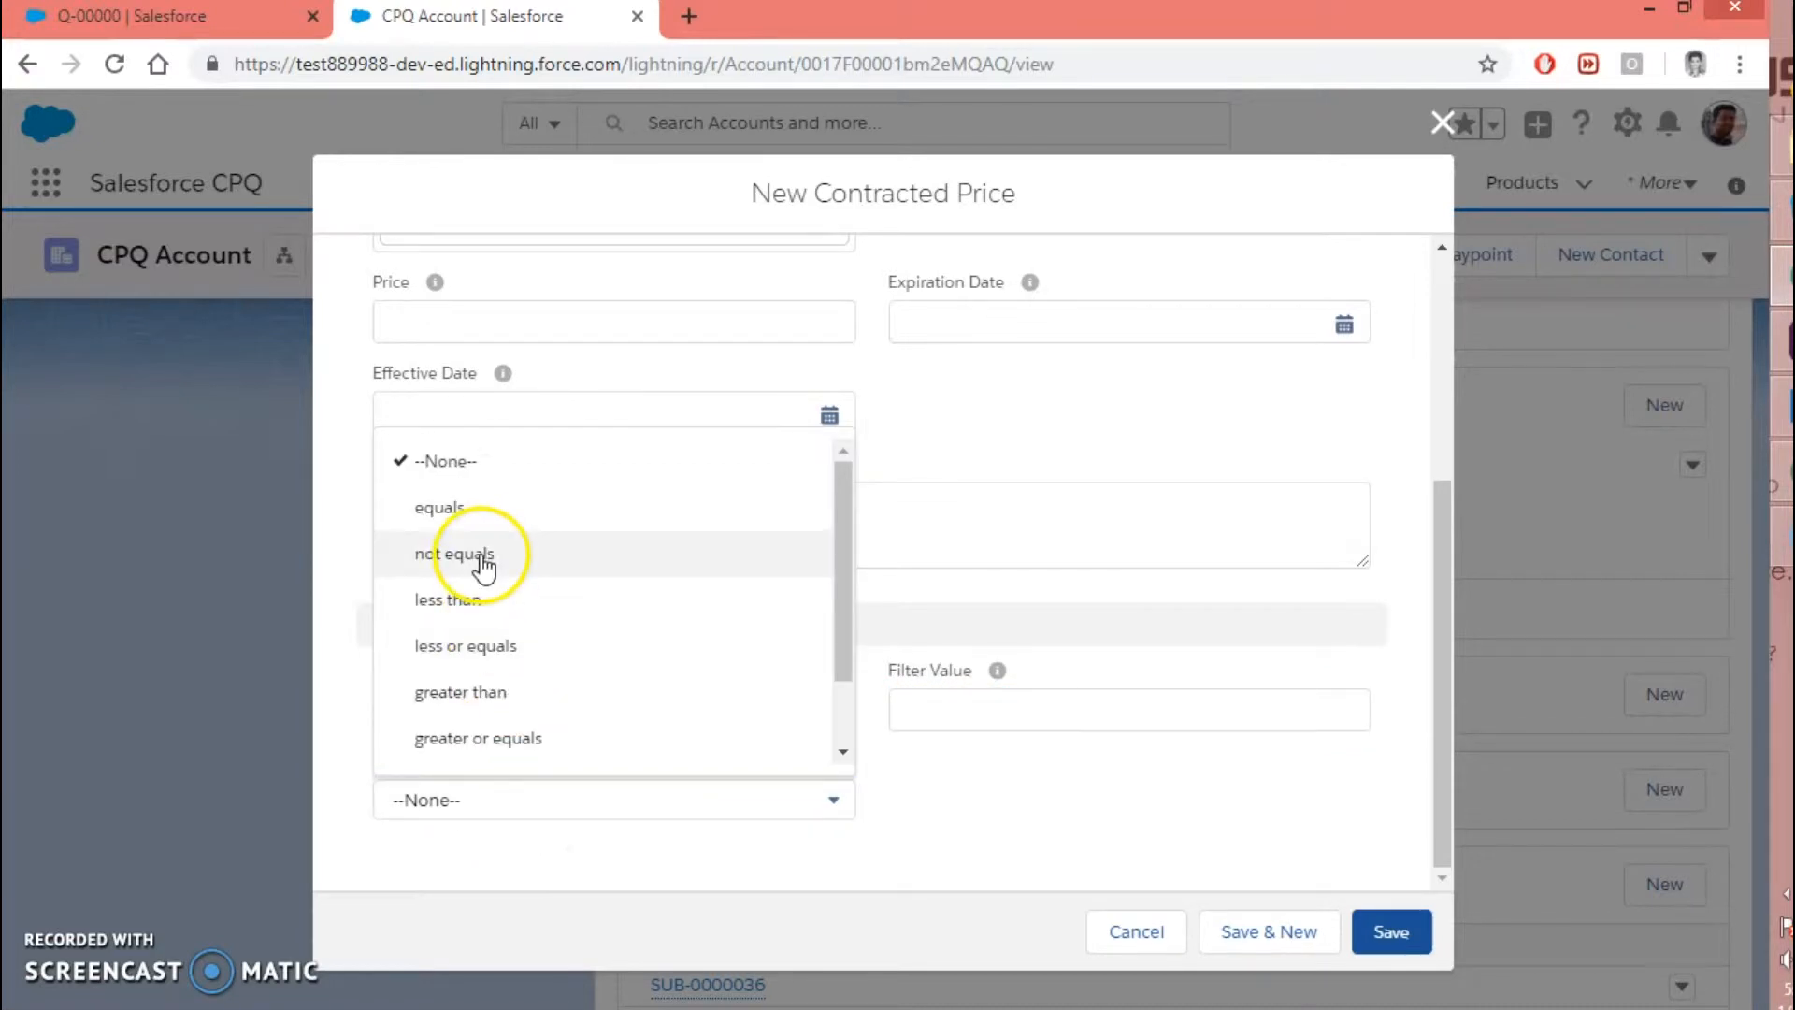
{"action": "left_click", "coordinate": [477, 507]}
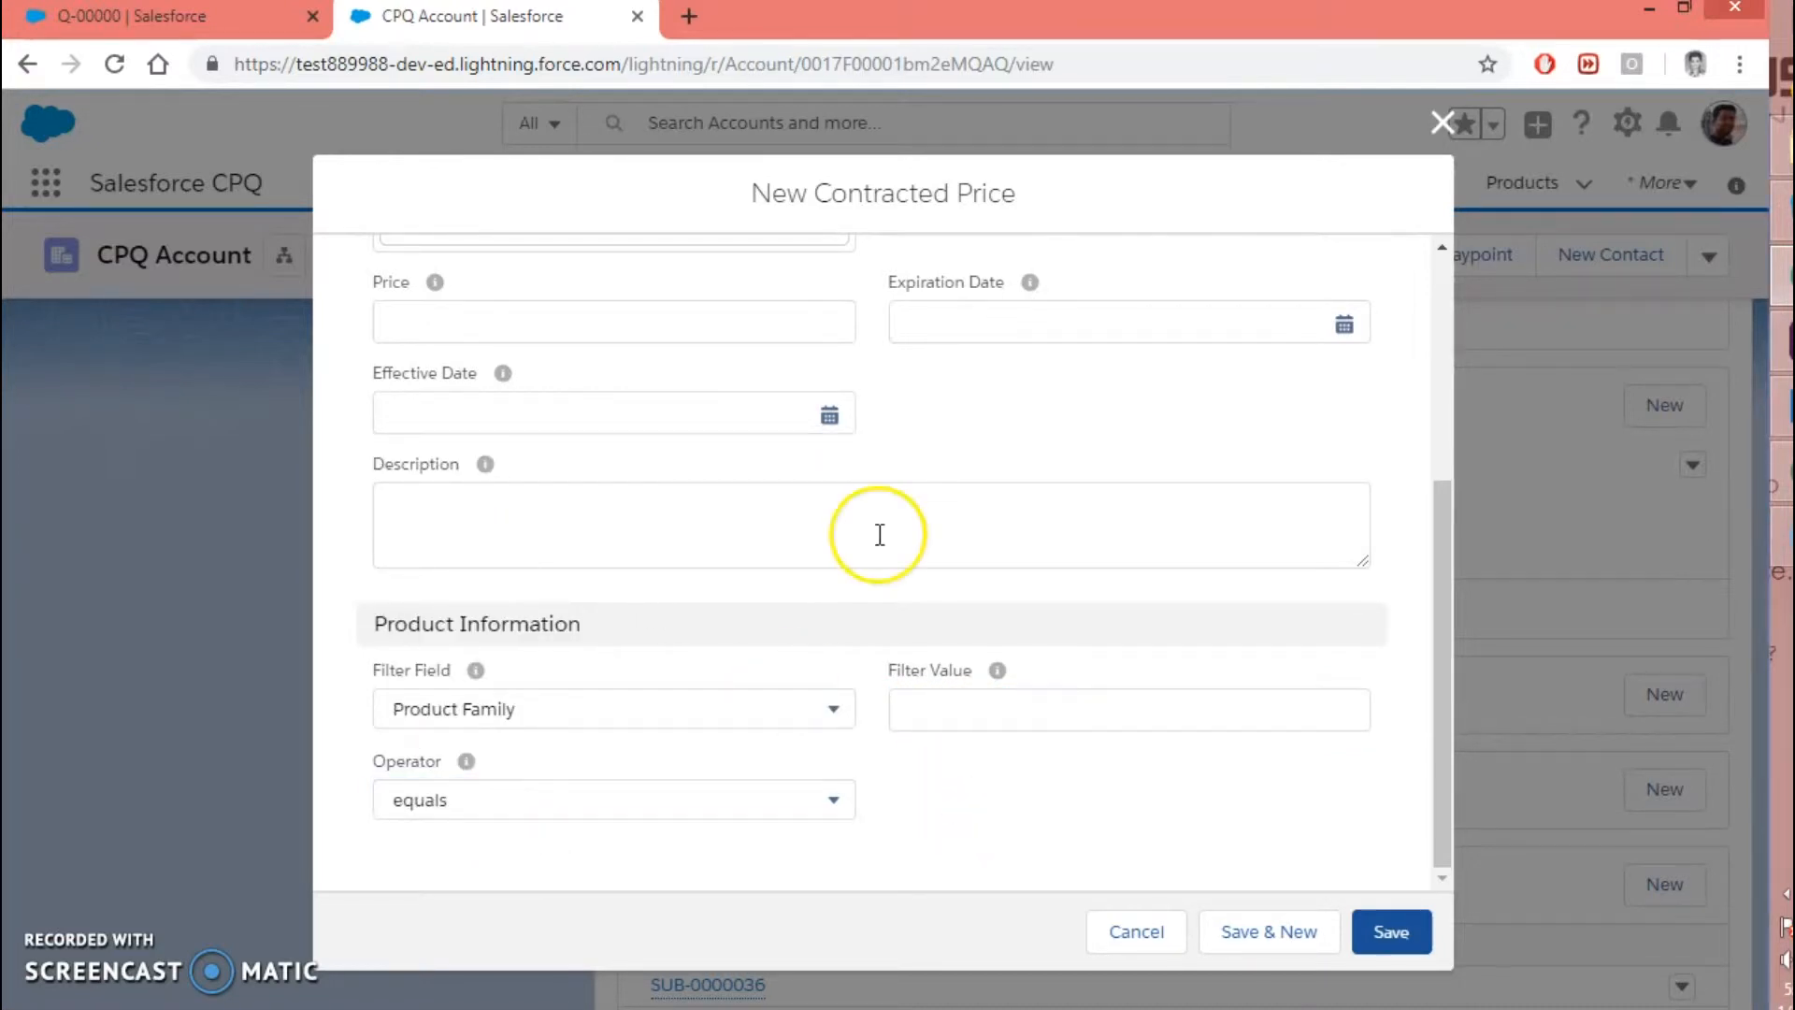
Review the contracted price form from its general information to its product filter, and discard it without saving
{"action": "scroll", "coordinate": [879, 535], "scroll_direction": "up", "scroll_amount": 5}
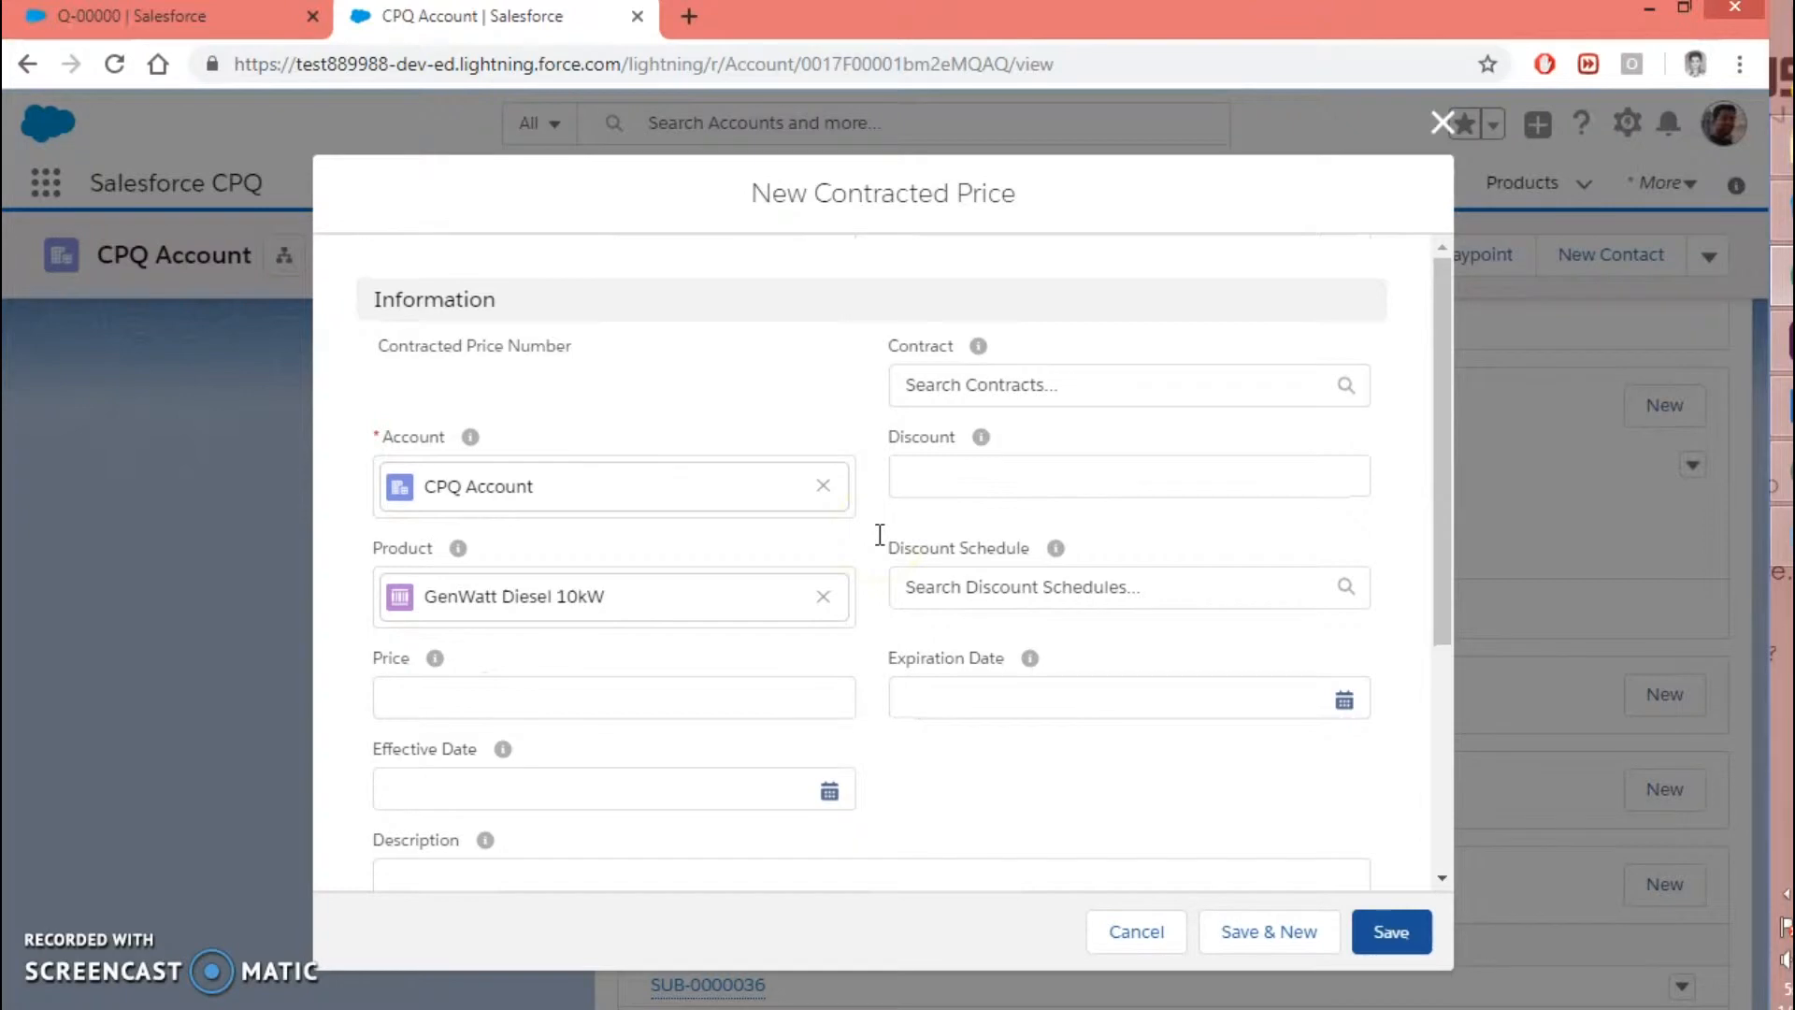
{"action": "scroll", "coordinate": [879, 535], "scroll_direction": "down", "scroll_amount": 1}
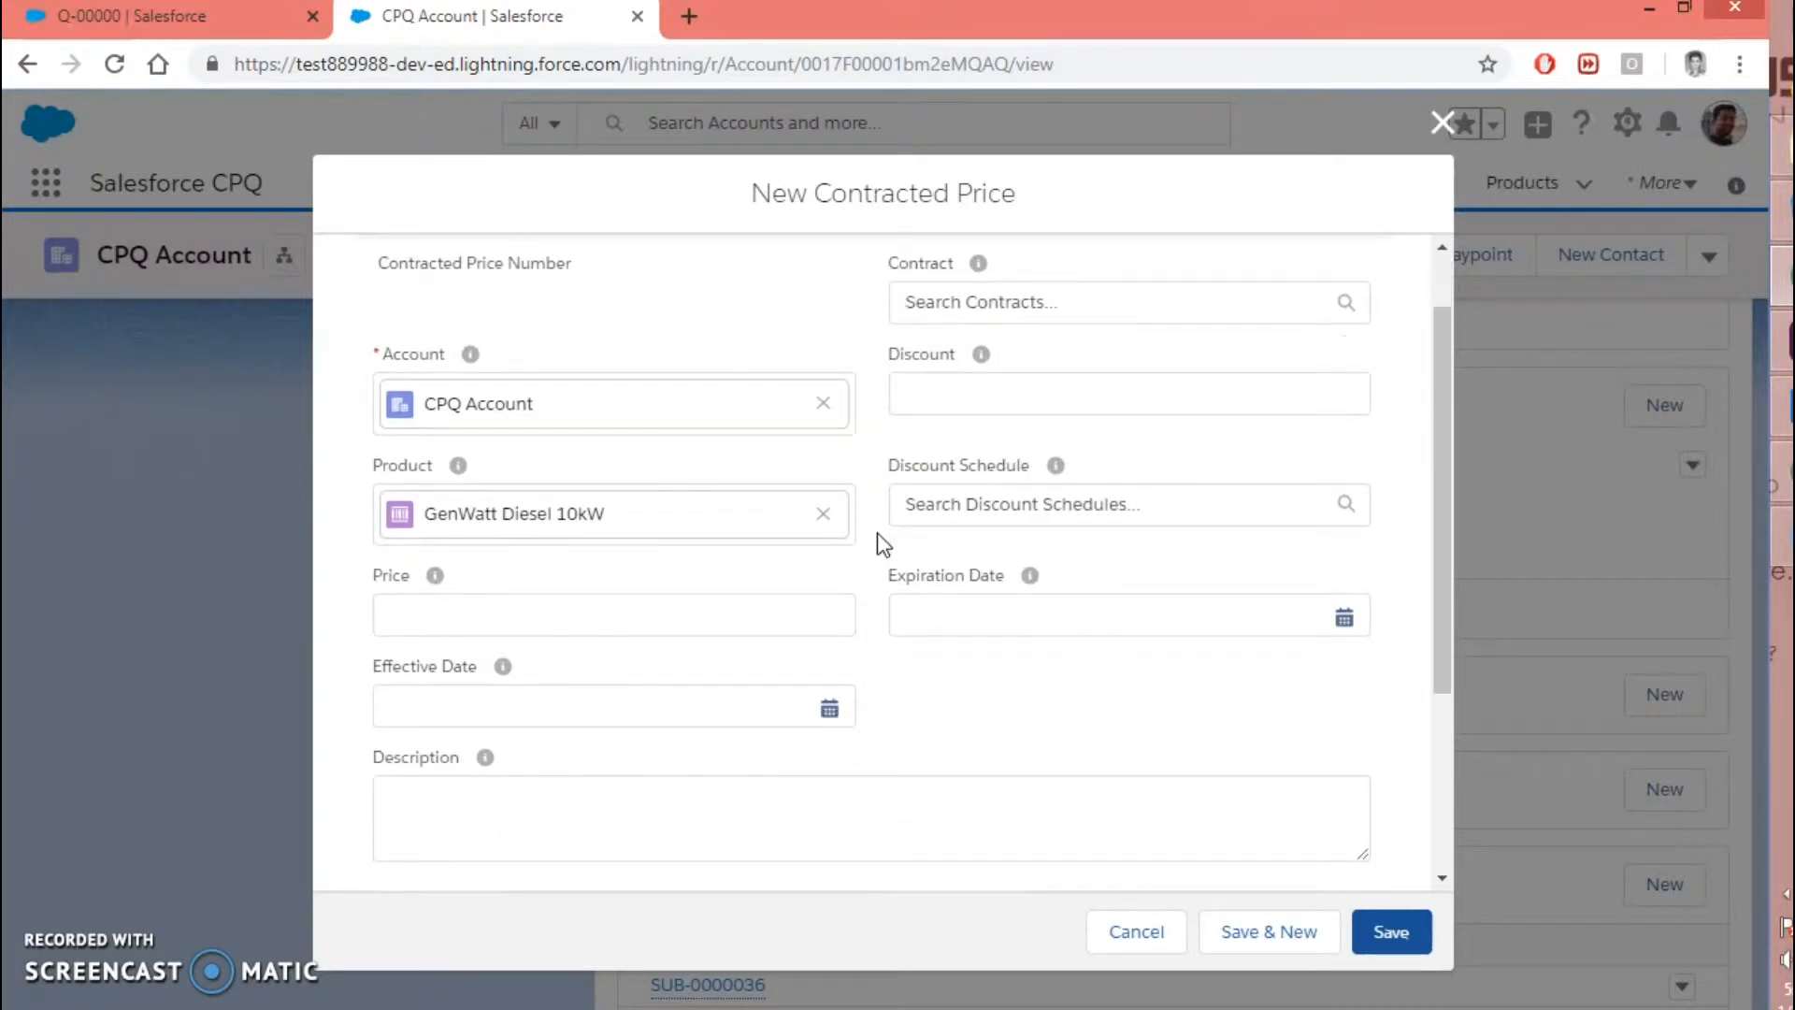
{"action": "scroll", "coordinate": [682, 733], "scroll_direction": "down", "scroll_amount": 3}
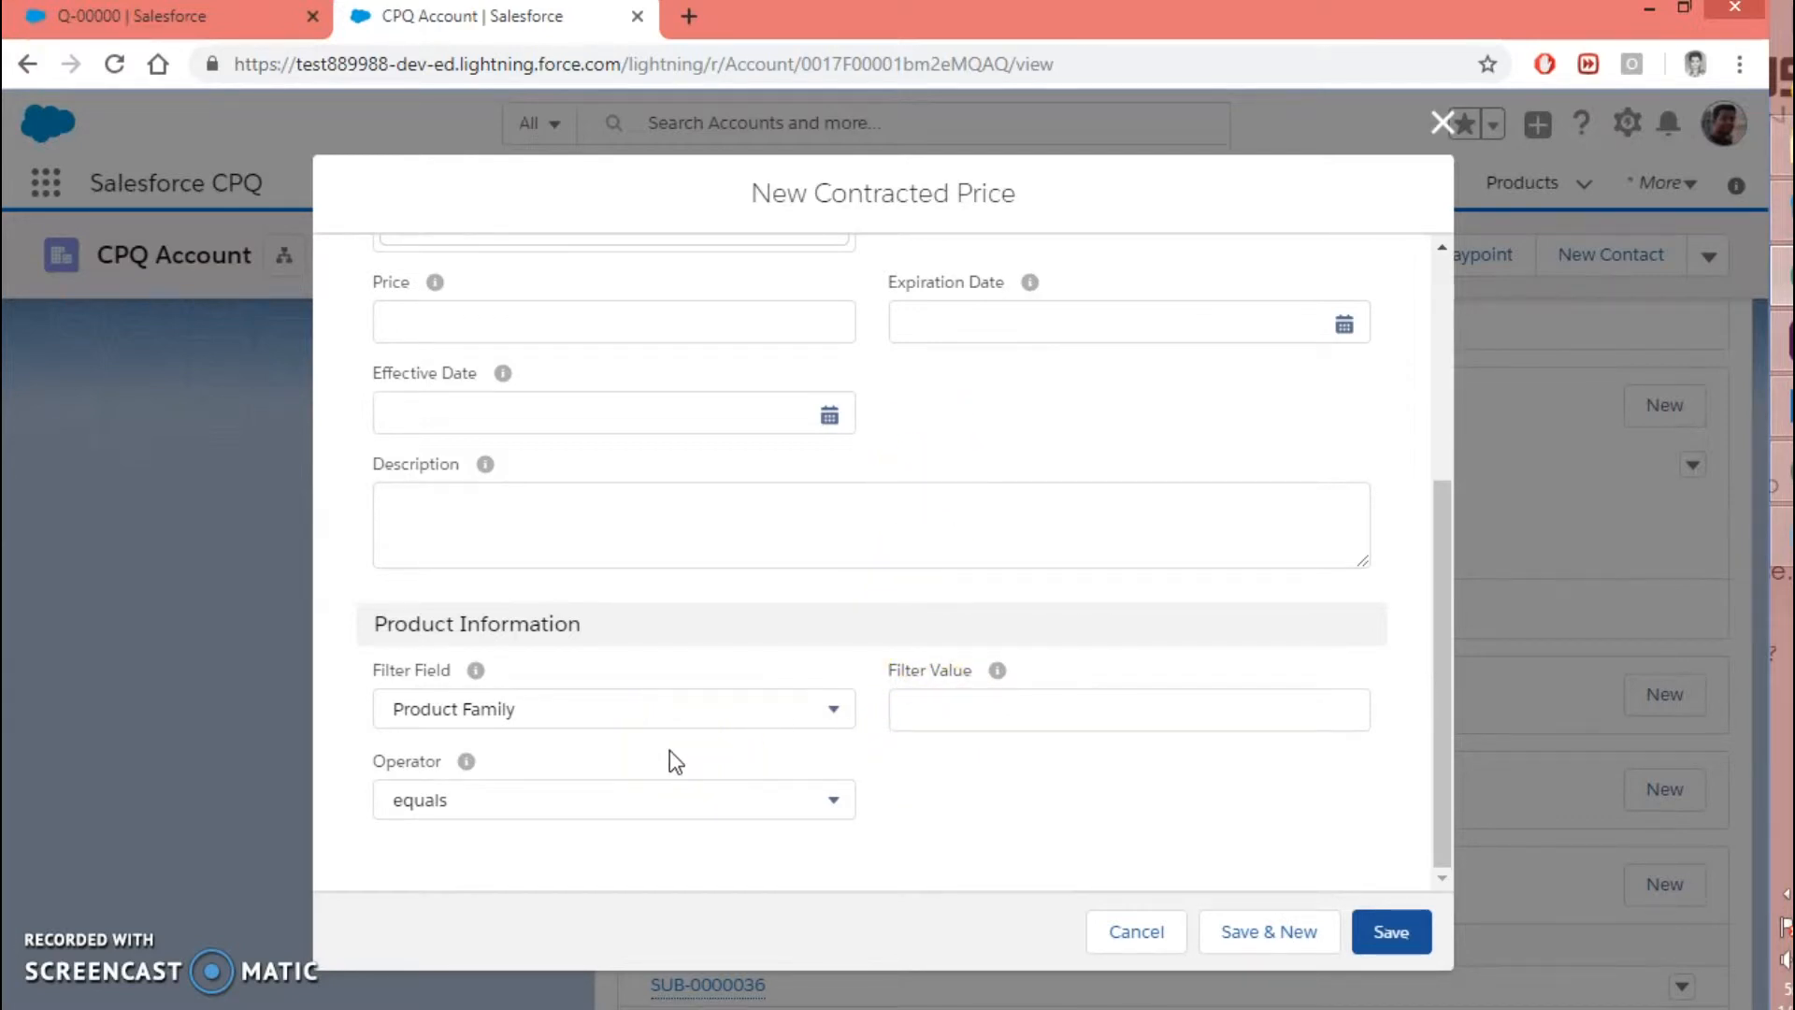
{"action": "left_click", "coordinate": [907, 810]}
{"action": "left_click", "coordinate": [1136, 931]}
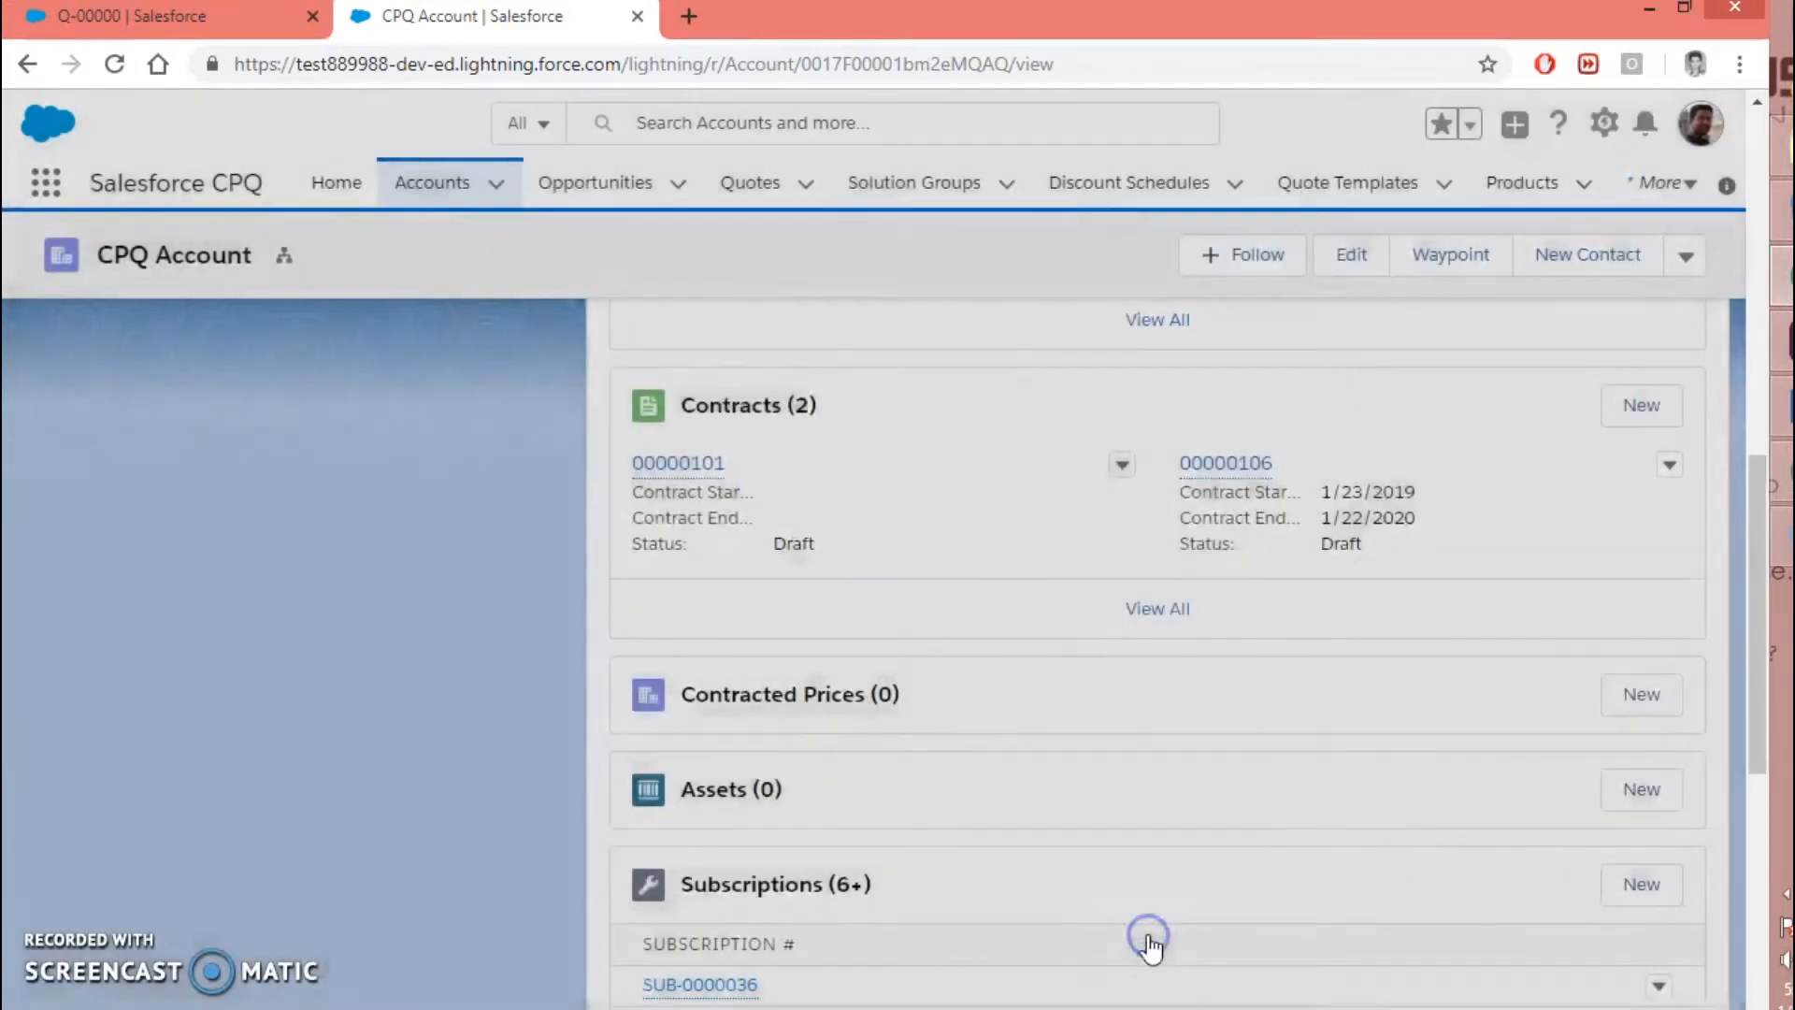
{"action": "left_click", "coordinate": [753, 720]}
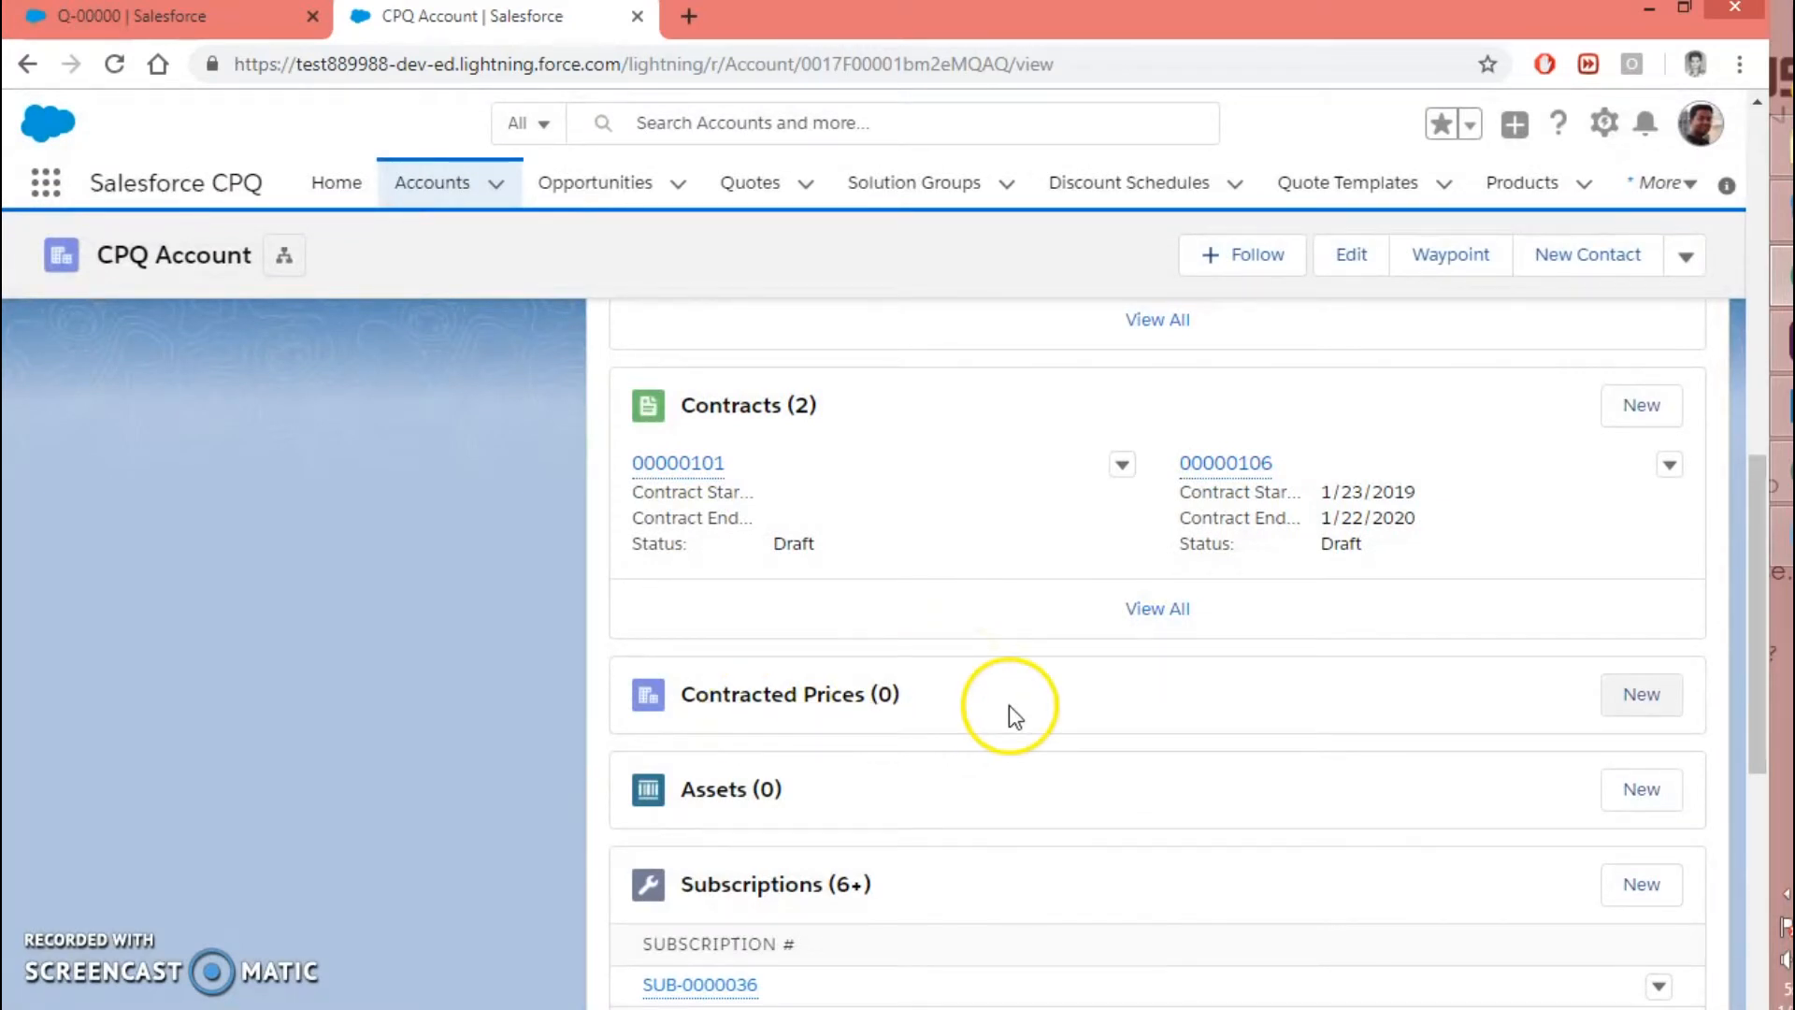
Switch to quote Q-00000 and look through its details down to the Generate Contracted Price field
{"action": "scroll", "coordinate": [703, 568], "scroll_direction": "up", "scroll_amount": 10}
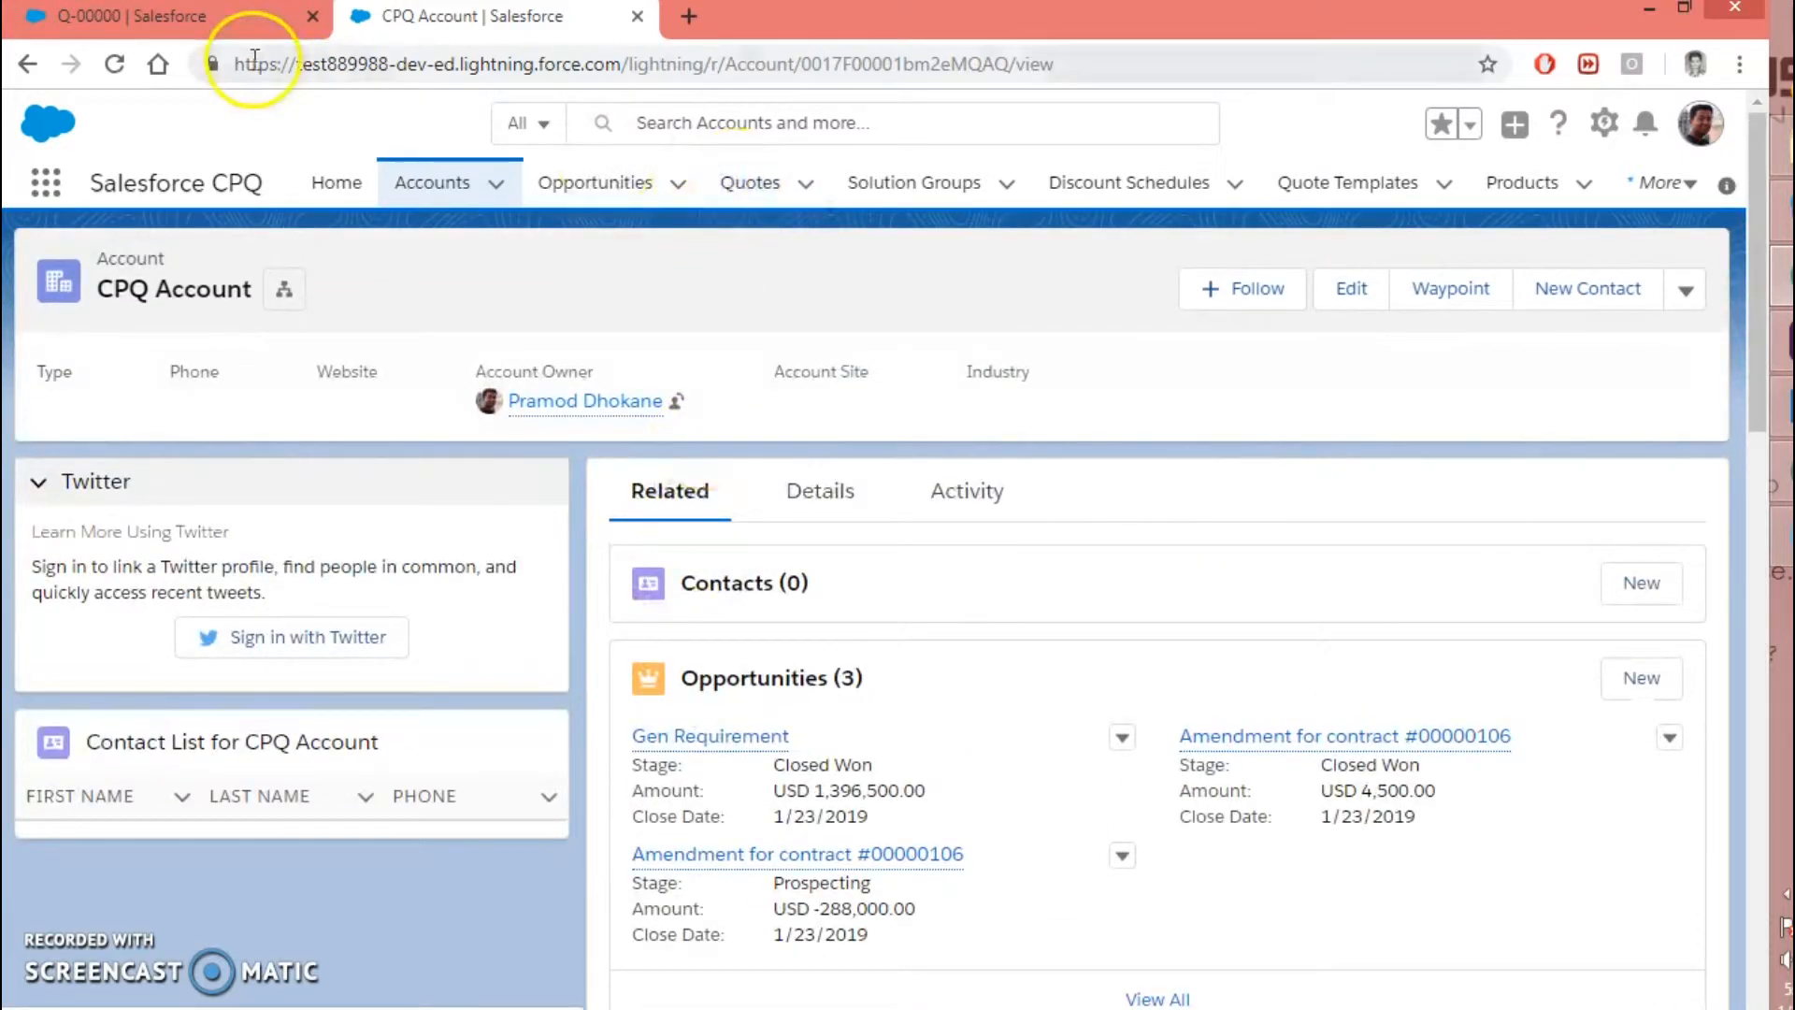
{"action": "left_click", "coordinate": [197, 17]}
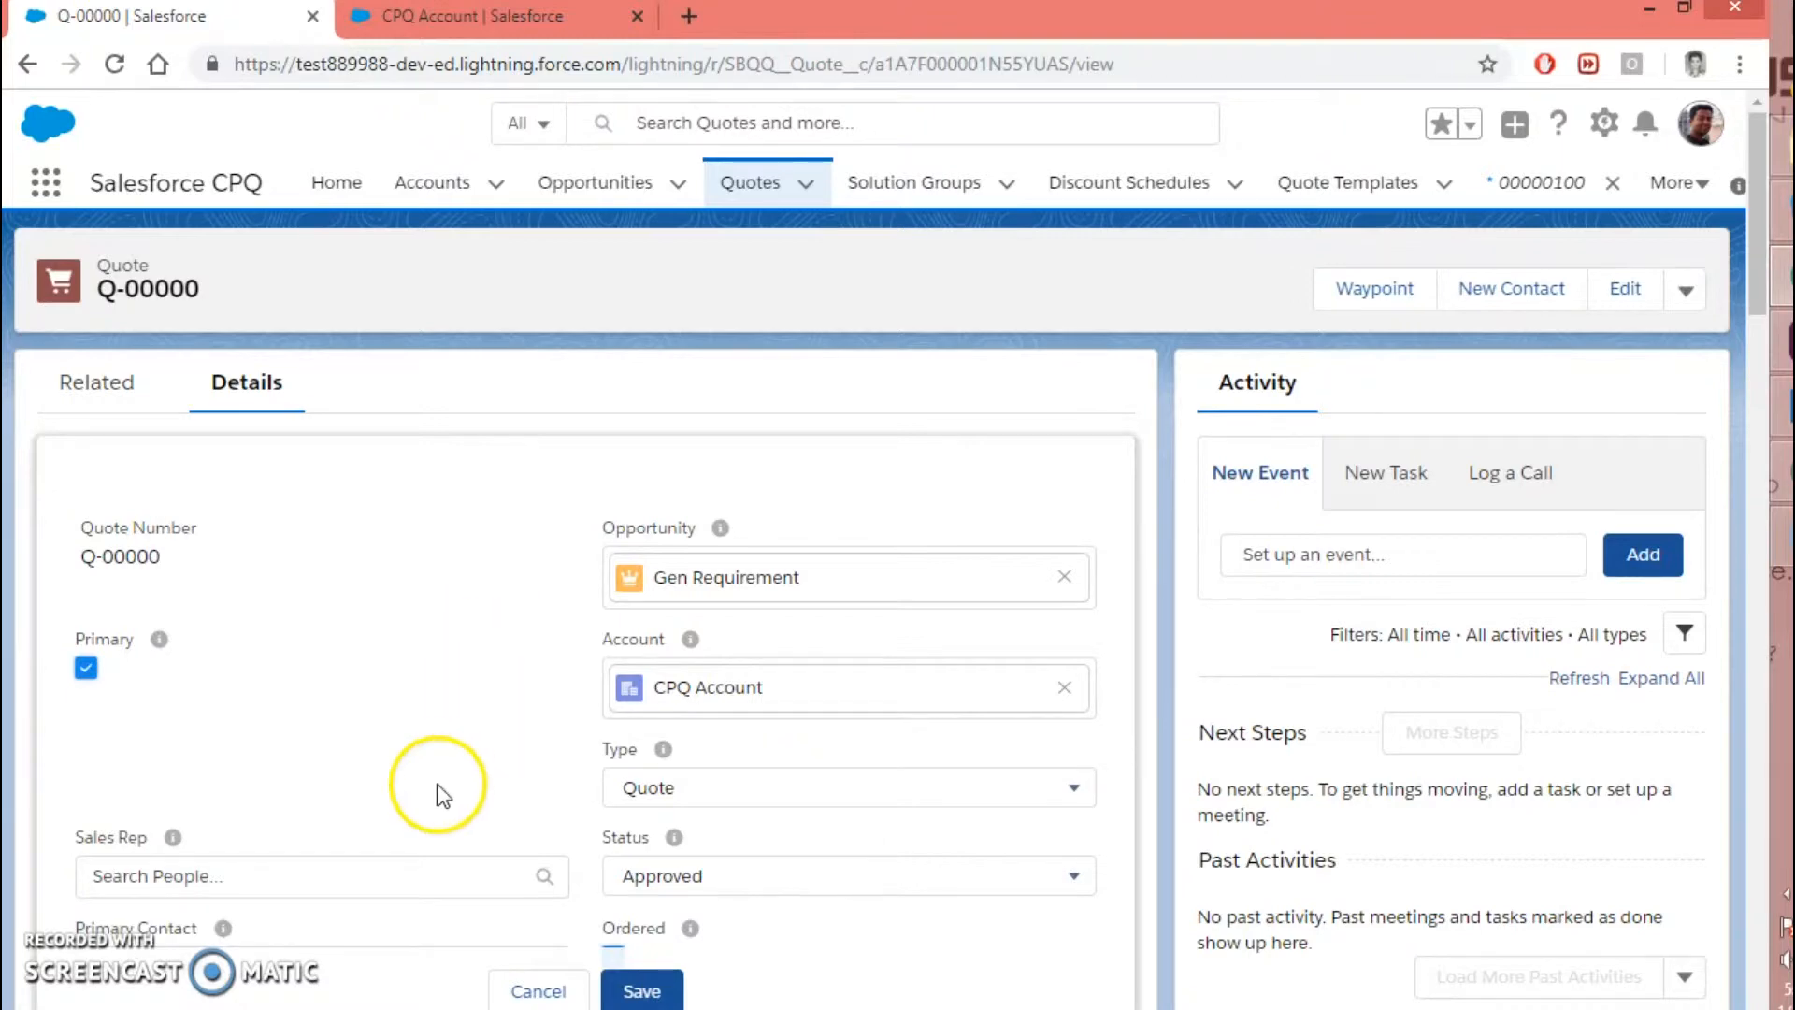
{"action": "scroll", "coordinate": [441, 776], "scroll_direction": "down", "scroll_amount": 7}
{"action": "scroll", "coordinate": [440, 784], "scroll_direction": "down", "scroll_amount": 6}
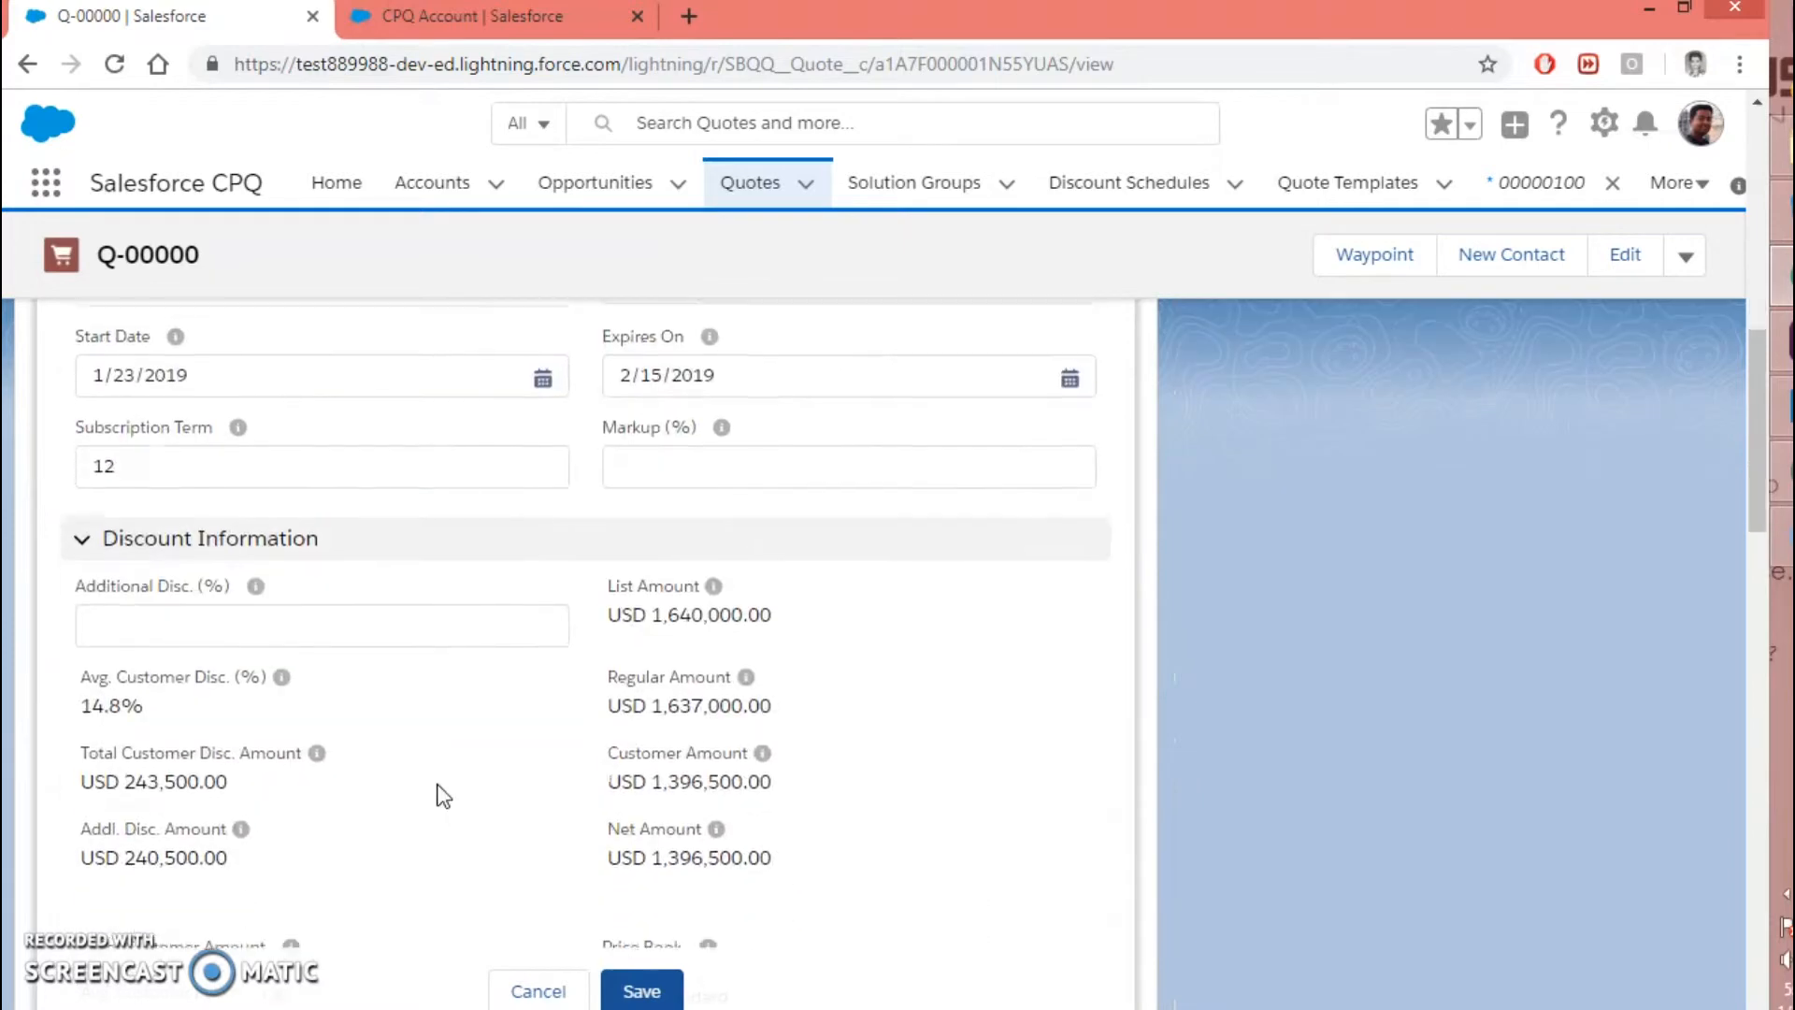
{"action": "scroll", "coordinate": [441, 797], "scroll_direction": "down", "scroll_amount": 6}
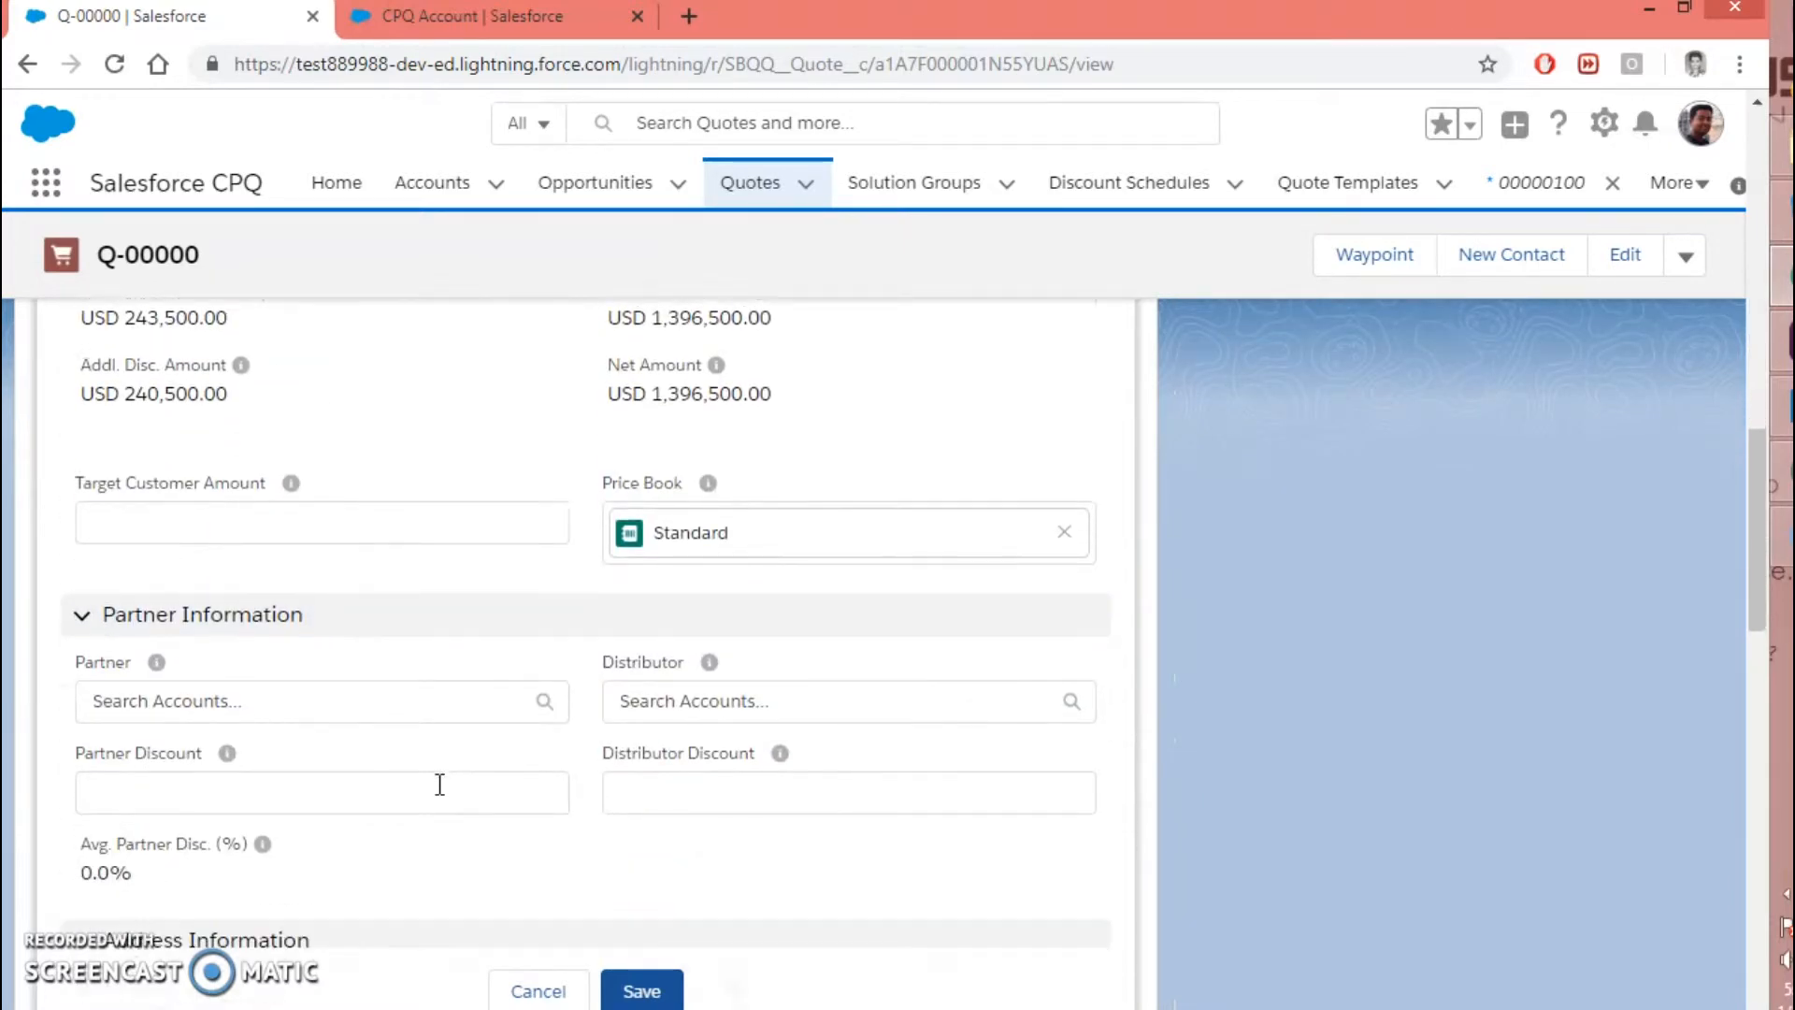
{"action": "scroll", "coordinate": [440, 795], "scroll_direction": "down", "scroll_amount": 6}
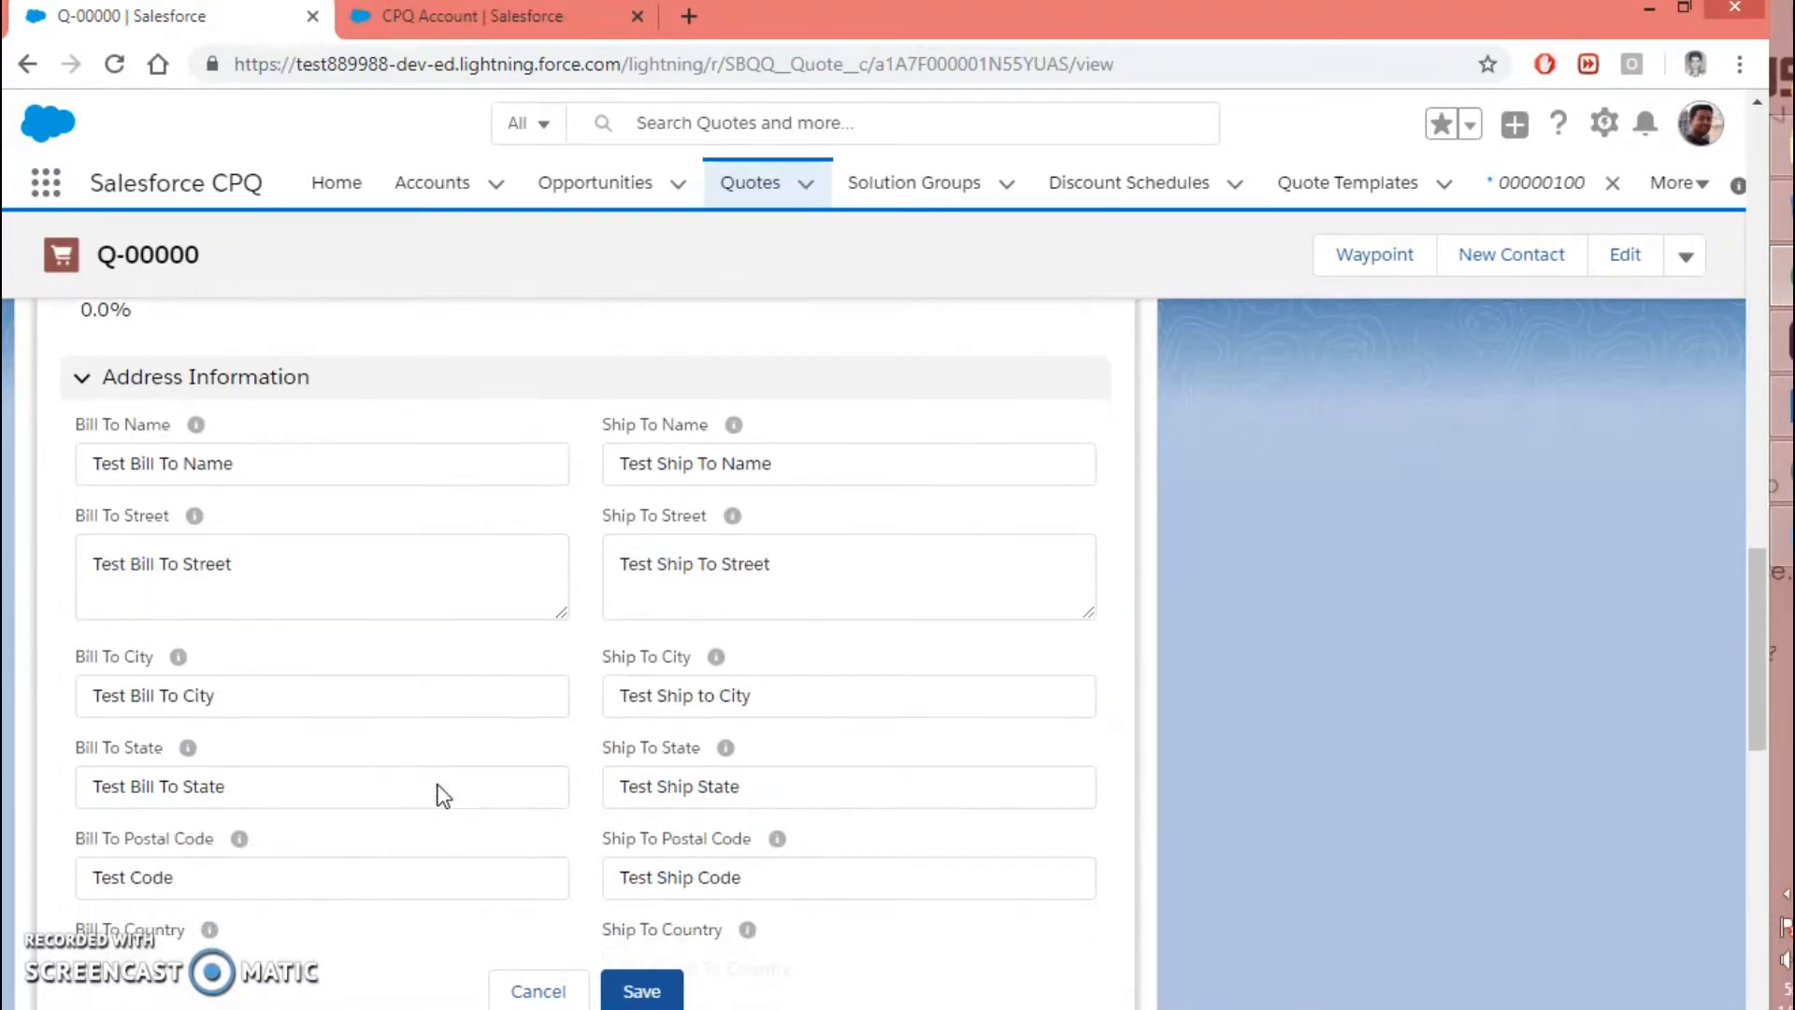
{"action": "scroll", "coordinate": [439, 784], "scroll_direction": "down", "scroll_amount": 3}
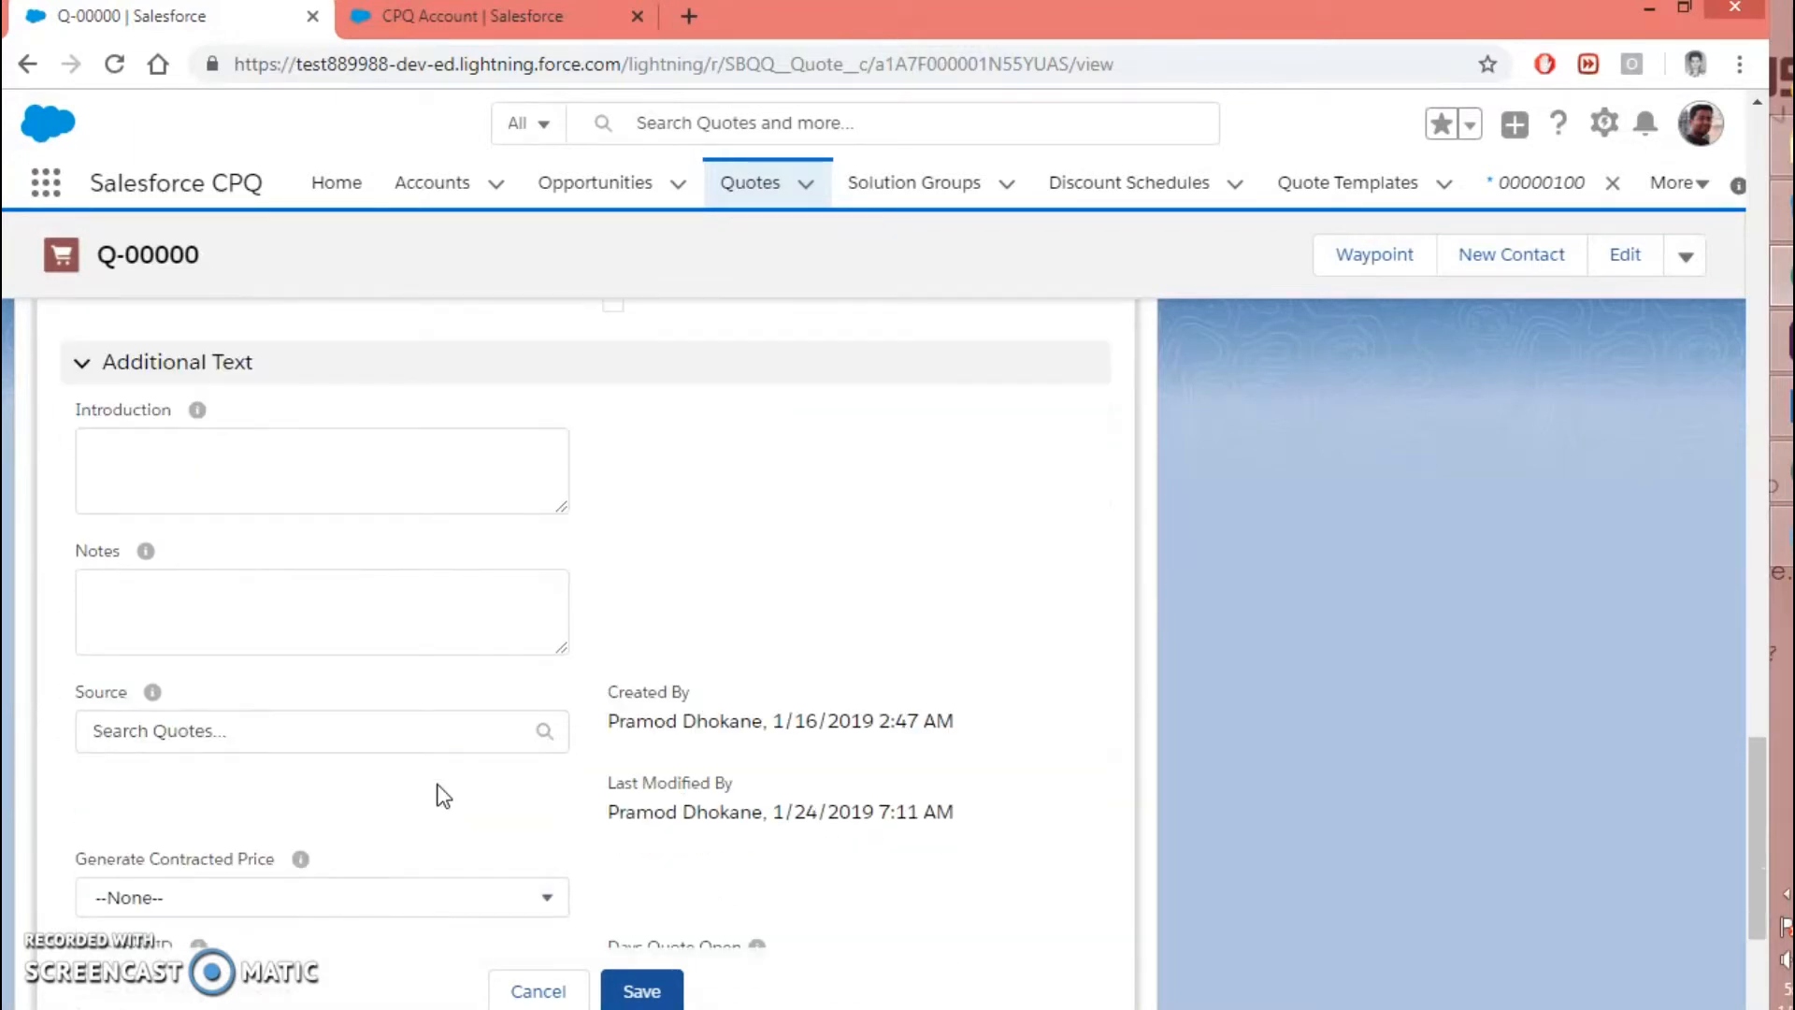
{"action": "scroll", "coordinate": [442, 789], "scroll_direction": "down", "scroll_amount": 2}
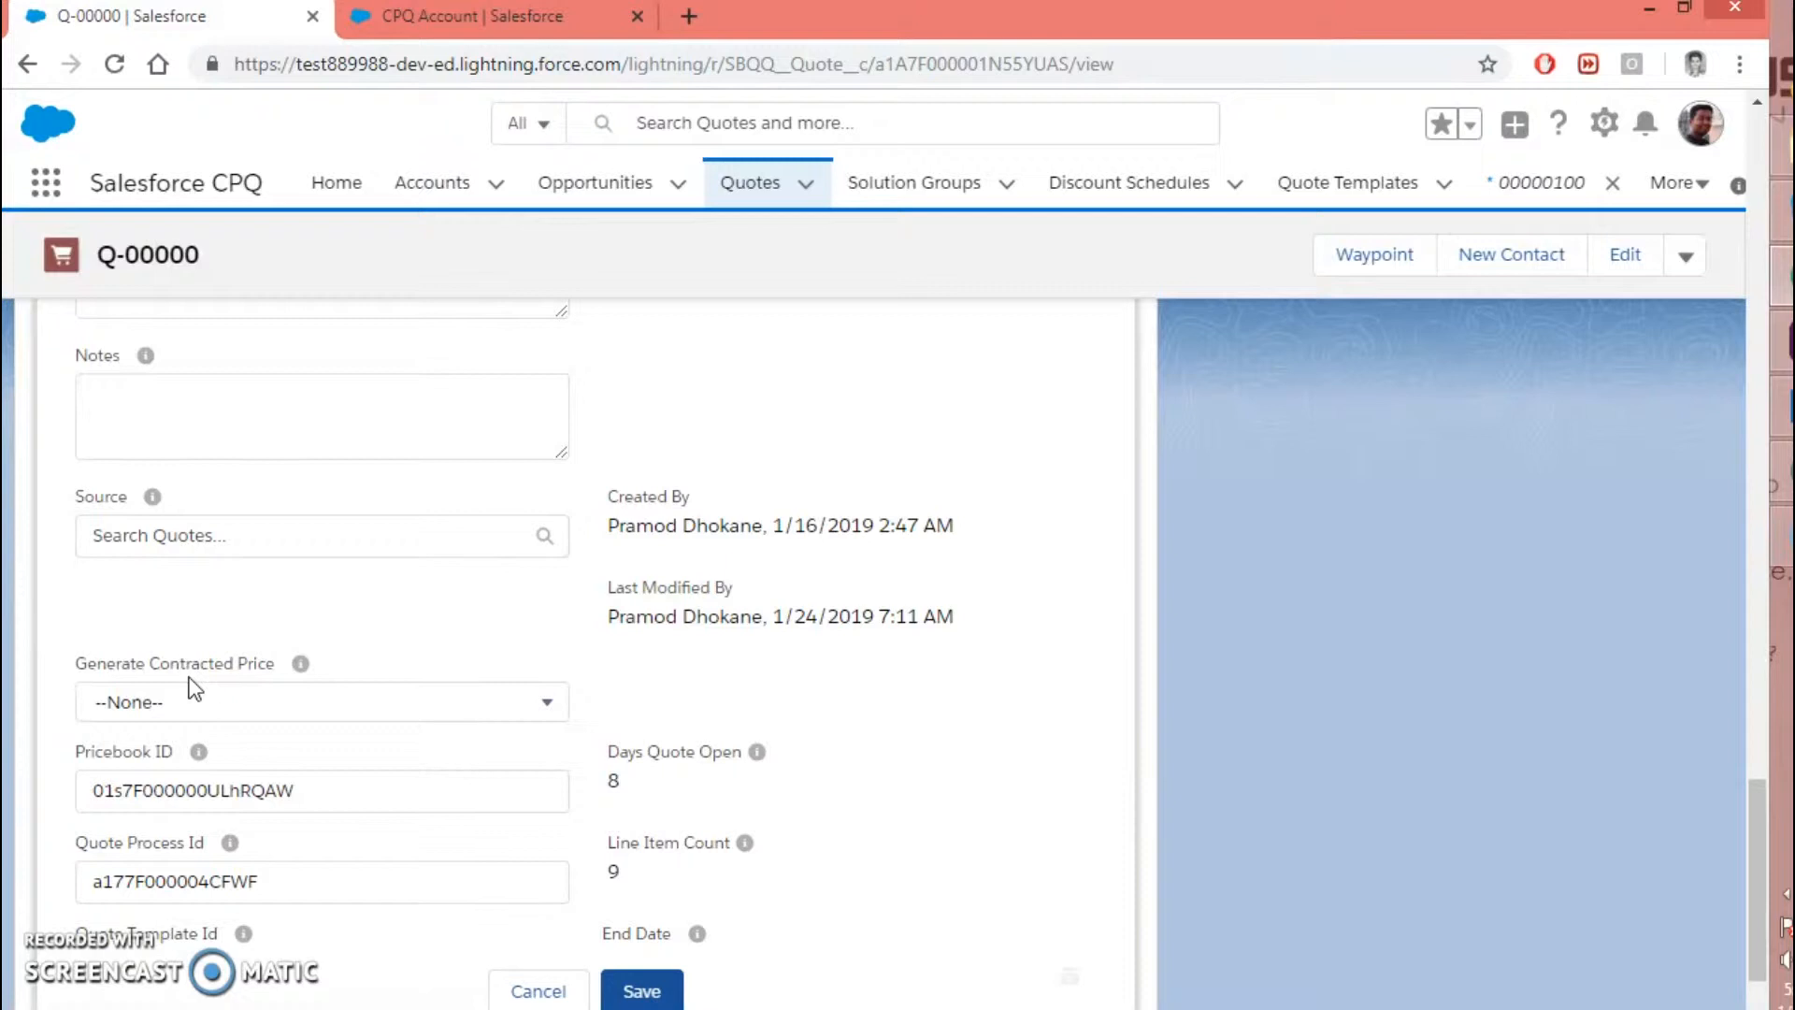
Examine the Generate Contracted Price options of quote Q-00000 and set the field to Price
{"action": "left_click", "coordinate": [178, 714]}
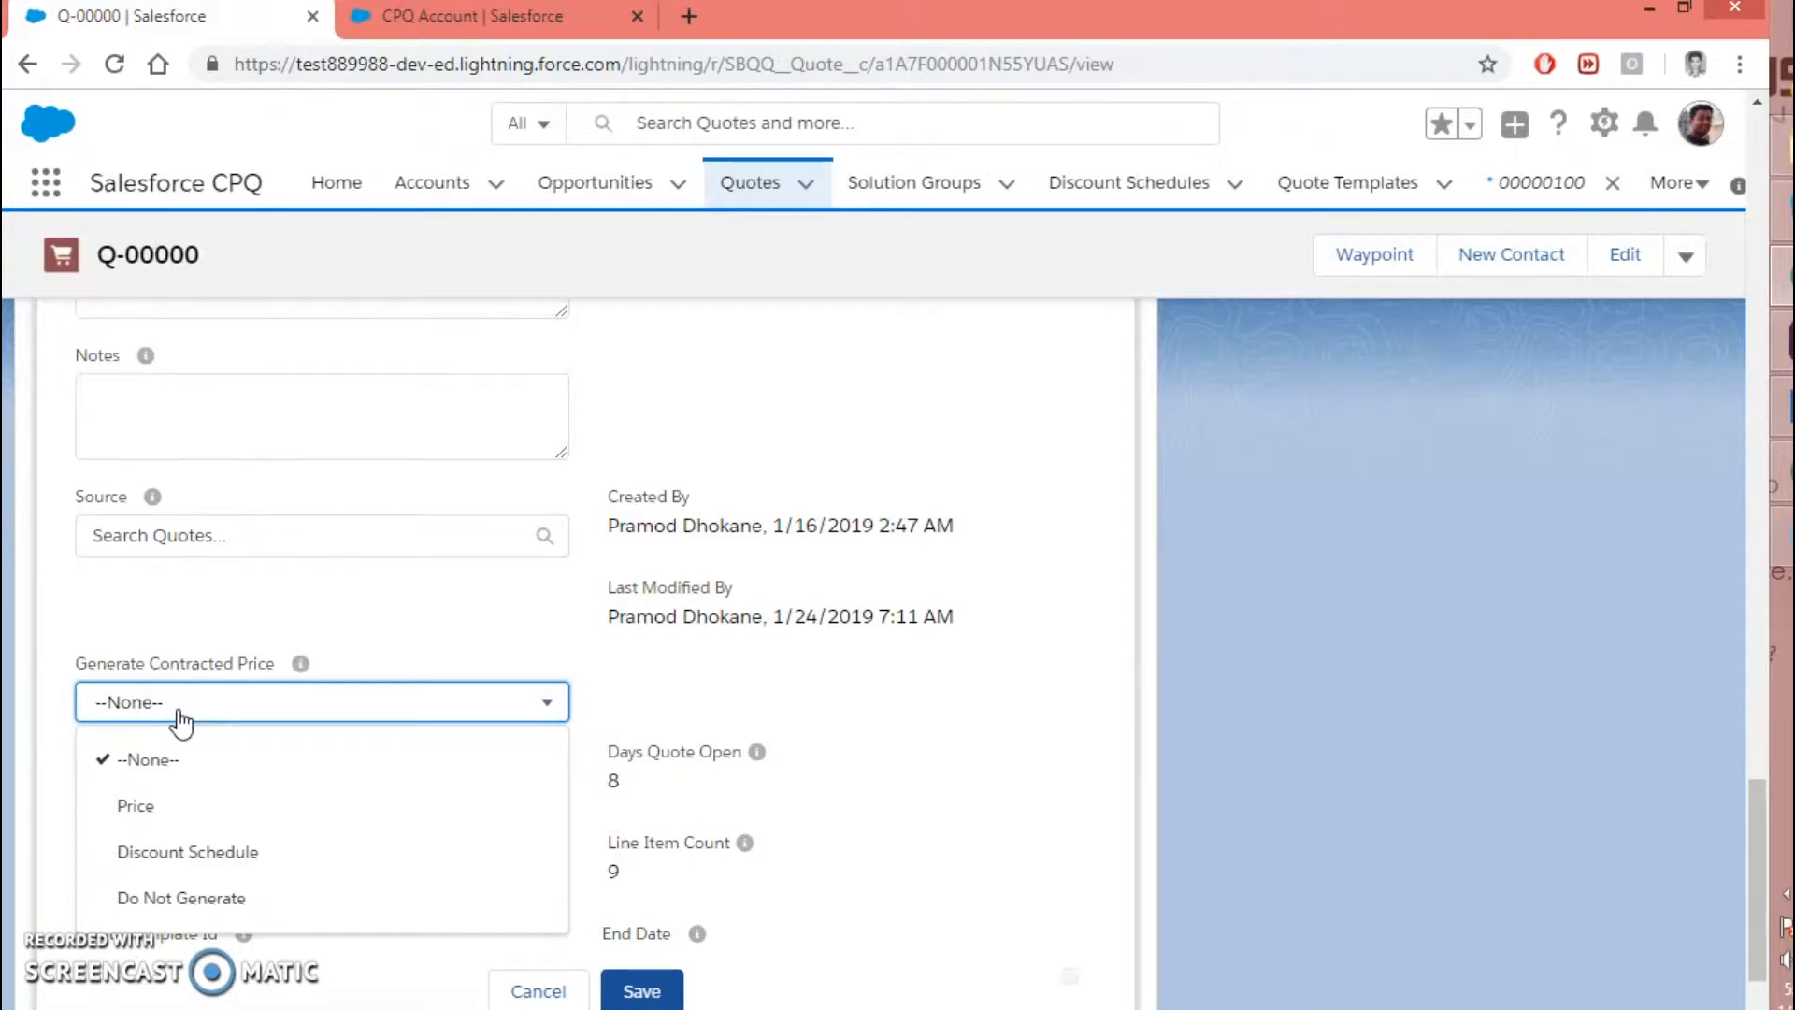
{"action": "left_click", "coordinate": [187, 900]}
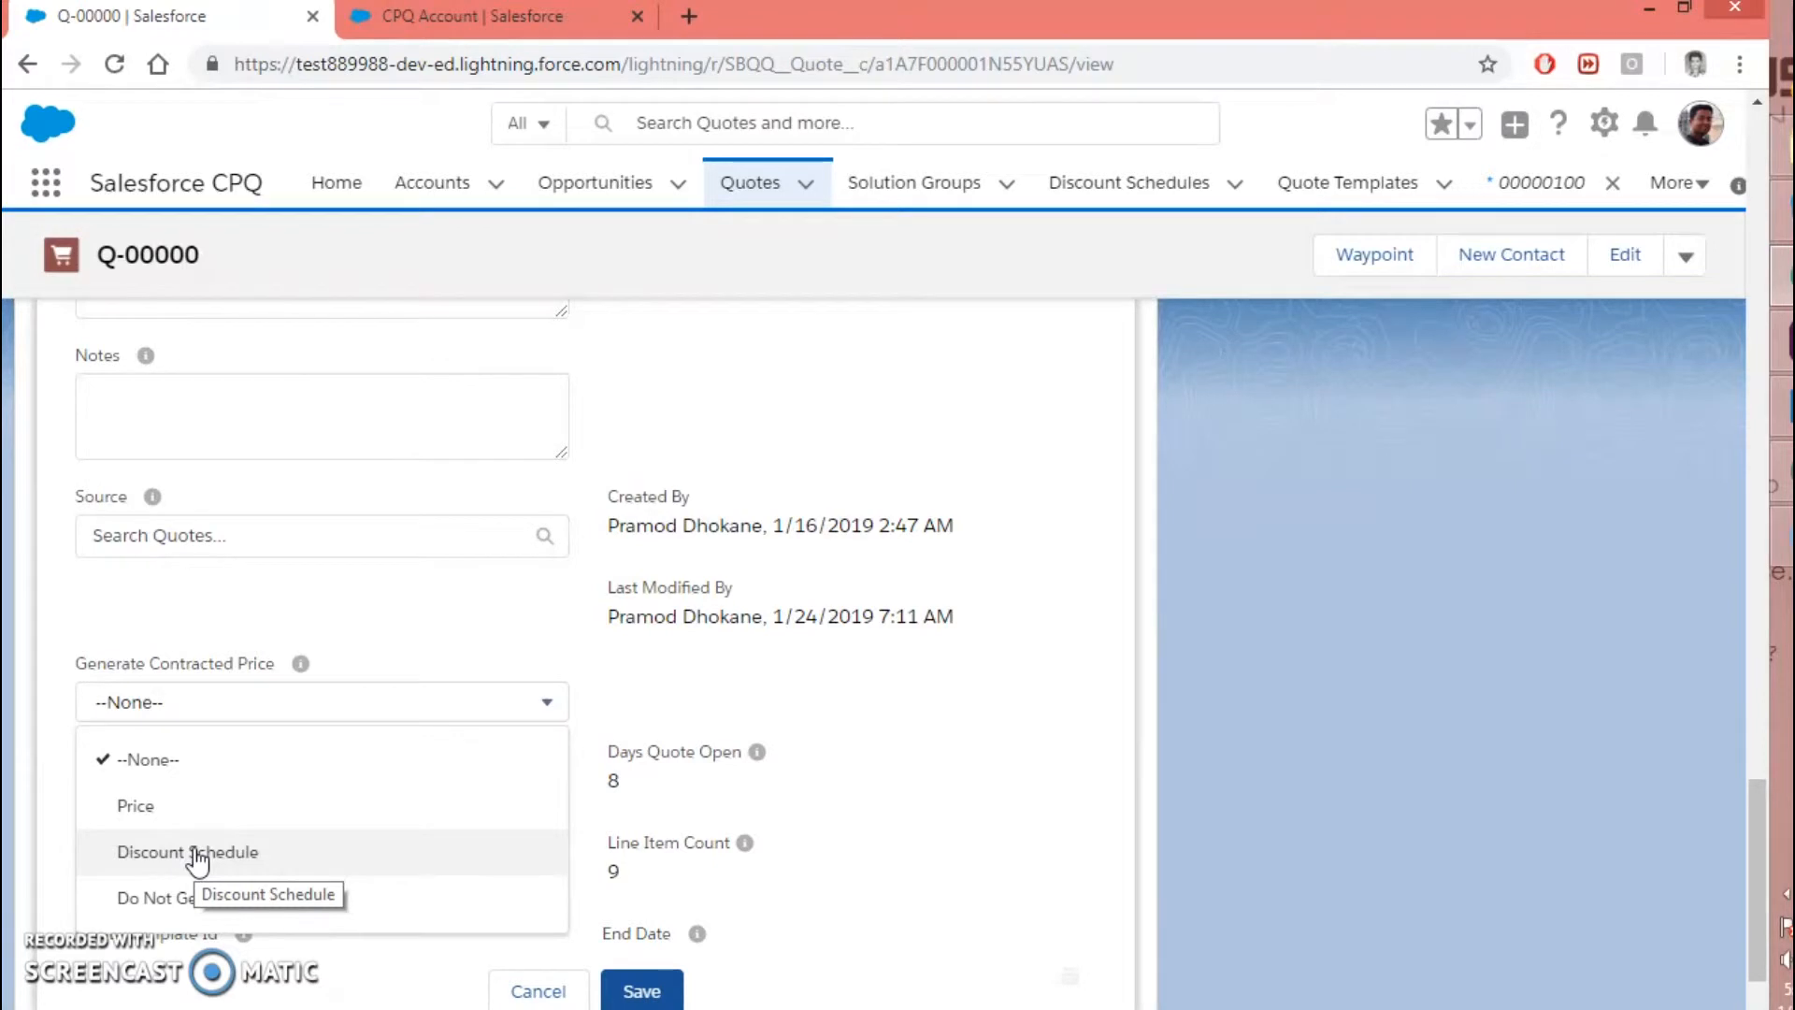
{"action": "left_click", "coordinate": [188, 599]}
{"action": "left_click", "coordinate": [168, 703]}
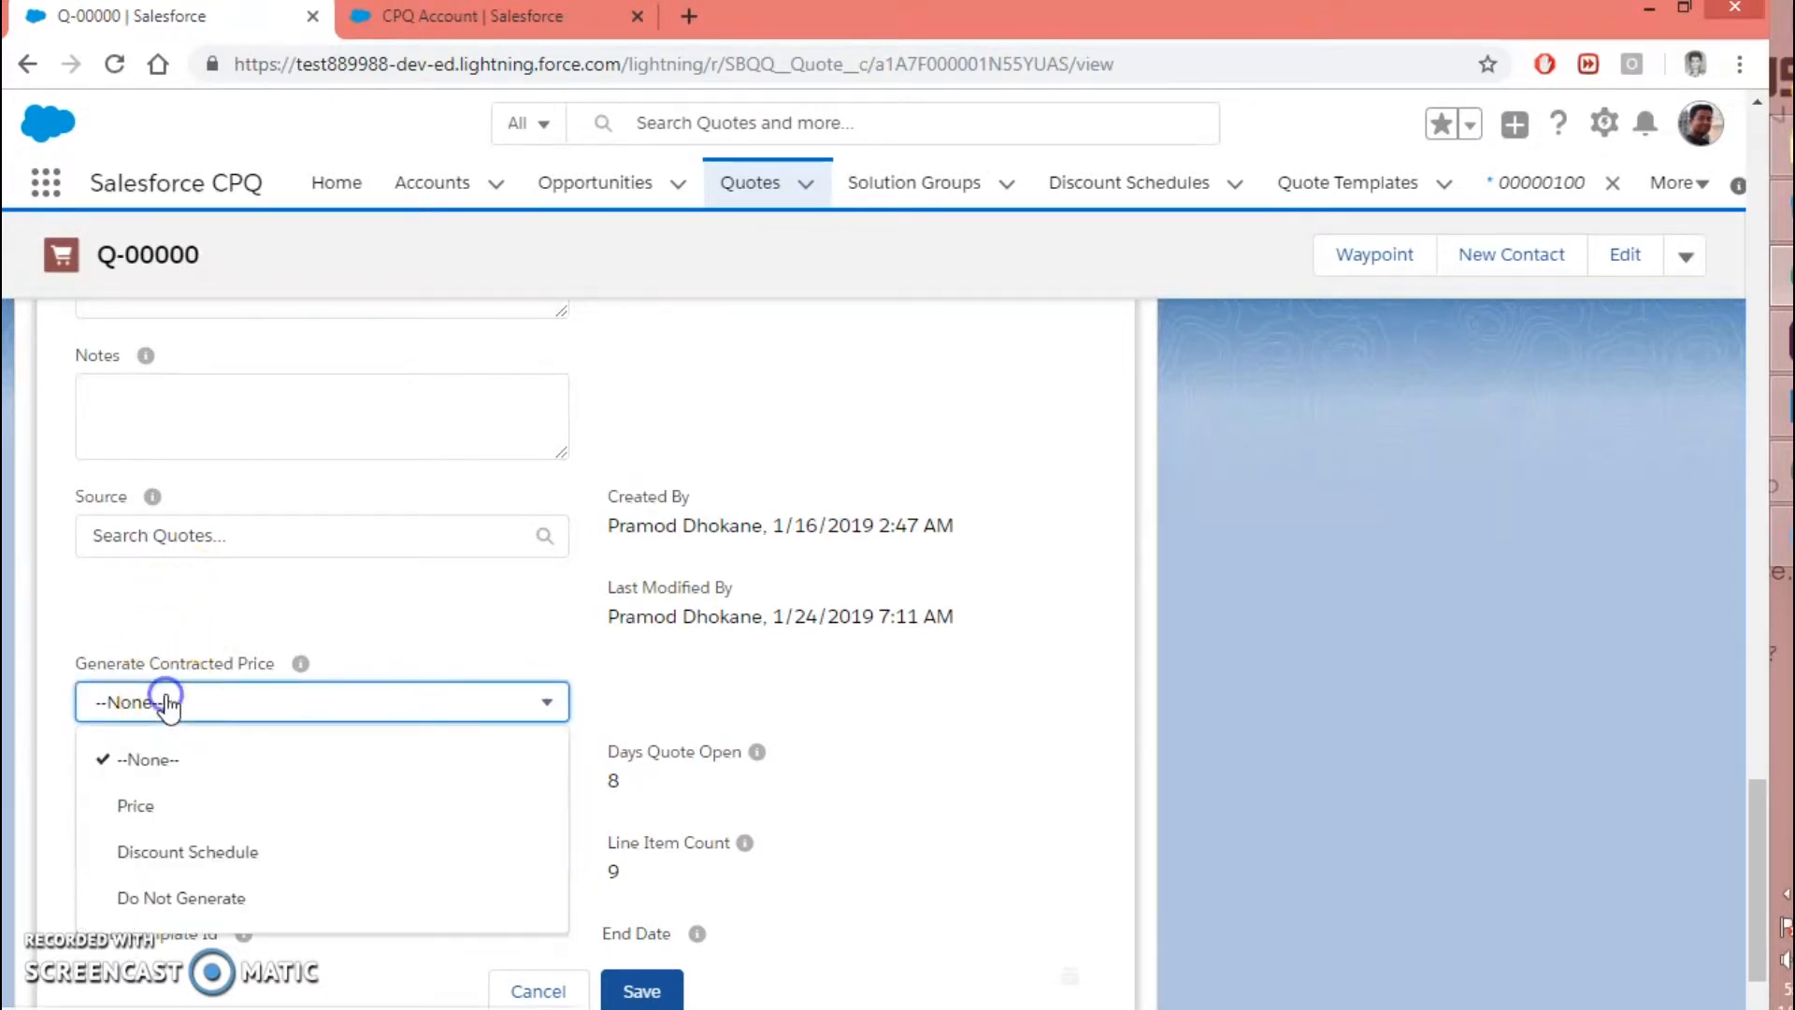
{"action": "left_click", "coordinate": [182, 636]}
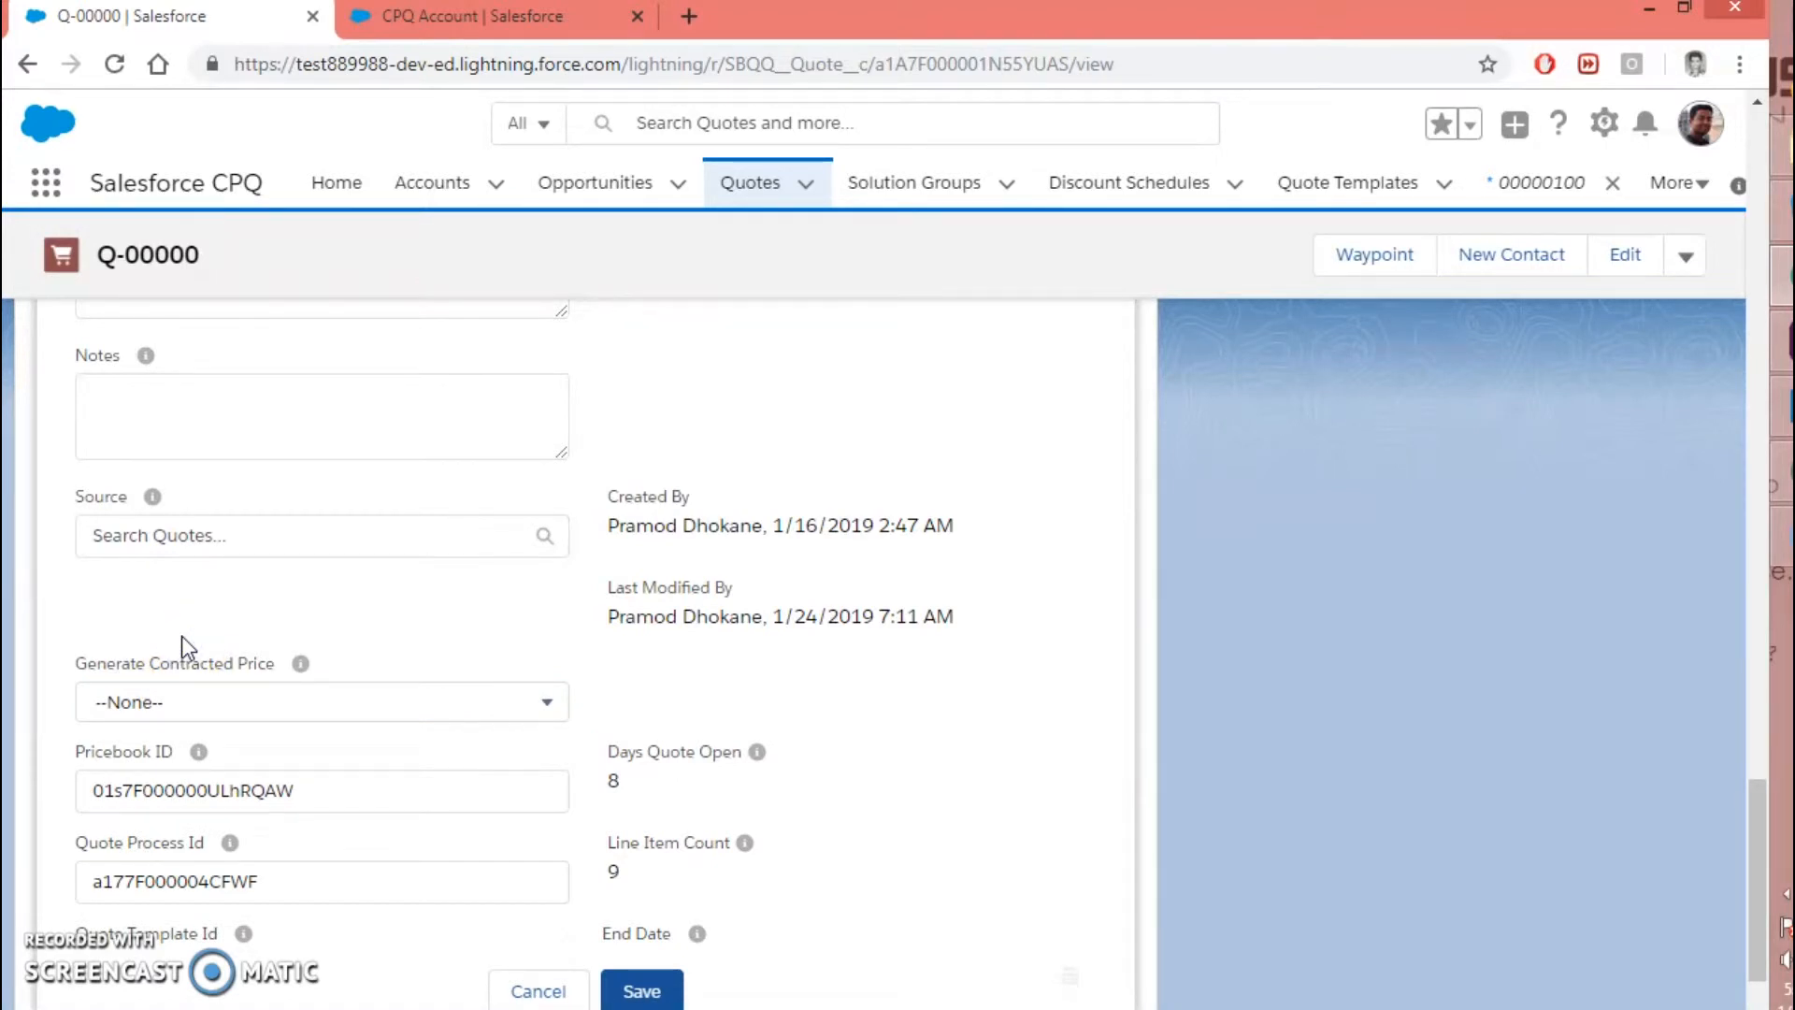
{"action": "left_click", "coordinate": [200, 694]}
{"action": "left_click", "coordinate": [171, 808]}
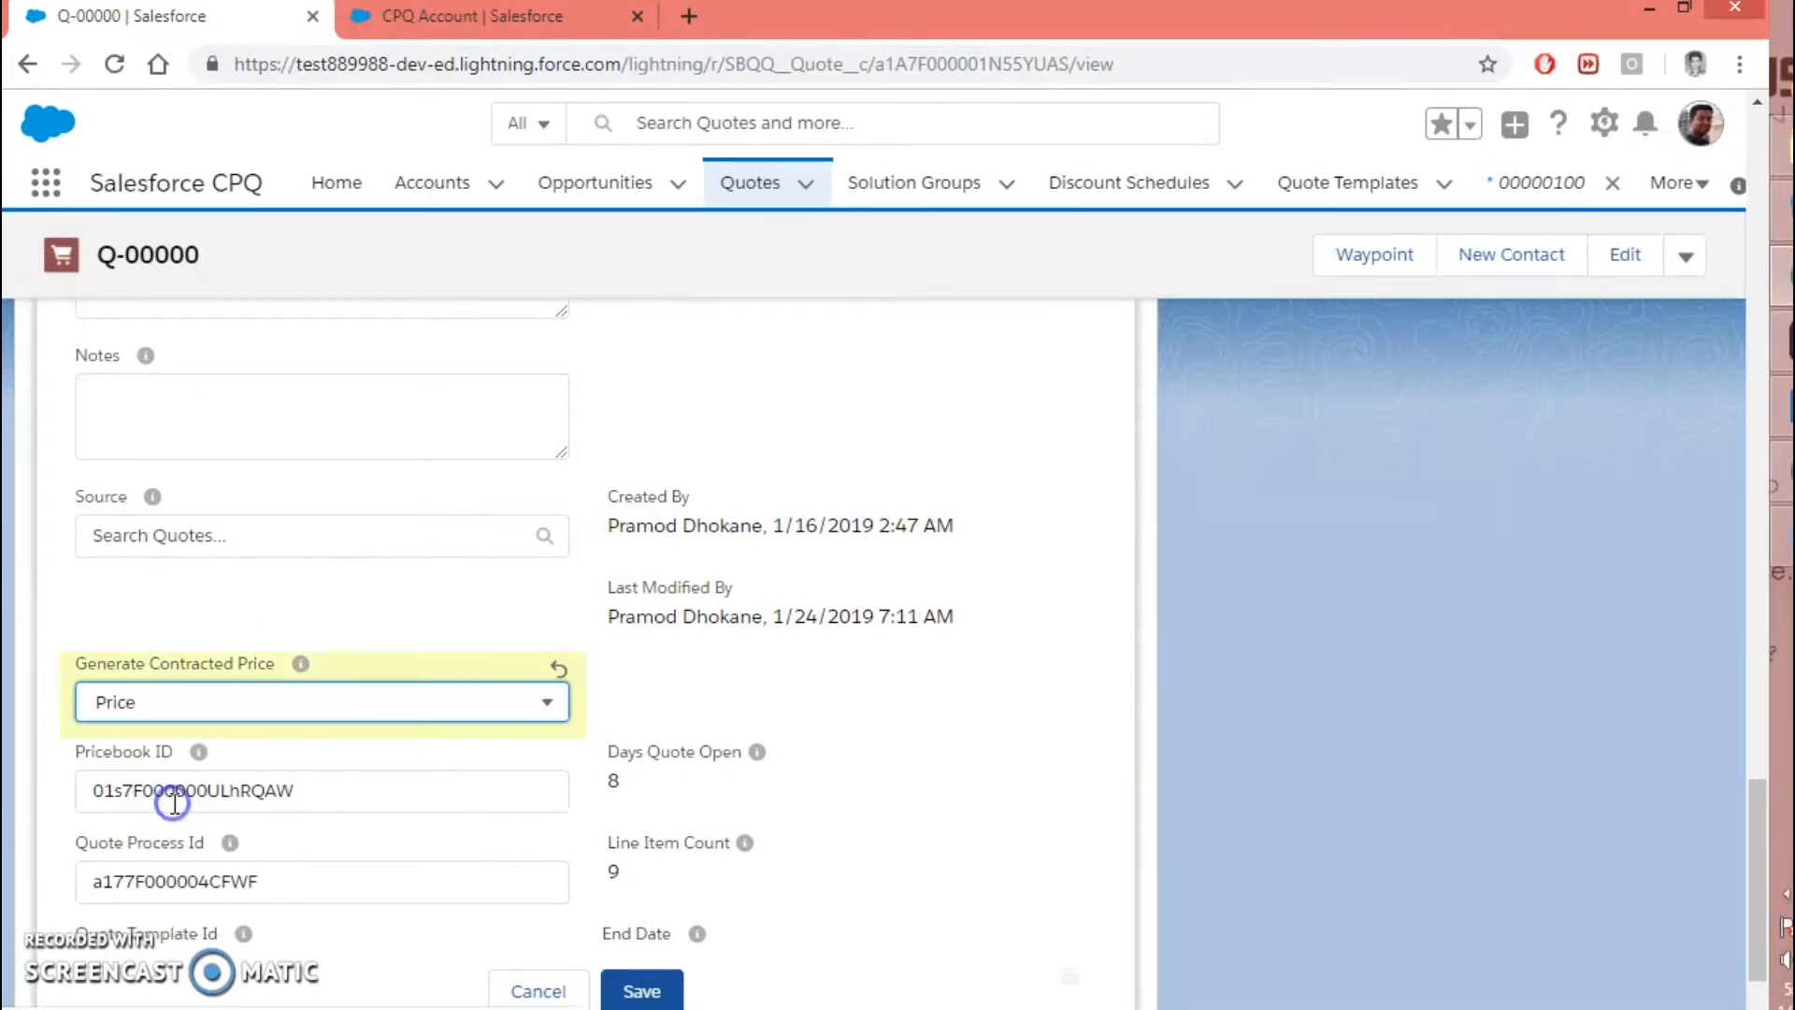
Show the related lists of quote Q-00000, and review those of CPQ Account from opportunities and quotes to contracted prices and subscriptions
{"action": "scroll", "coordinate": [217, 624], "scroll_direction": "up", "scroll_amount": 10}
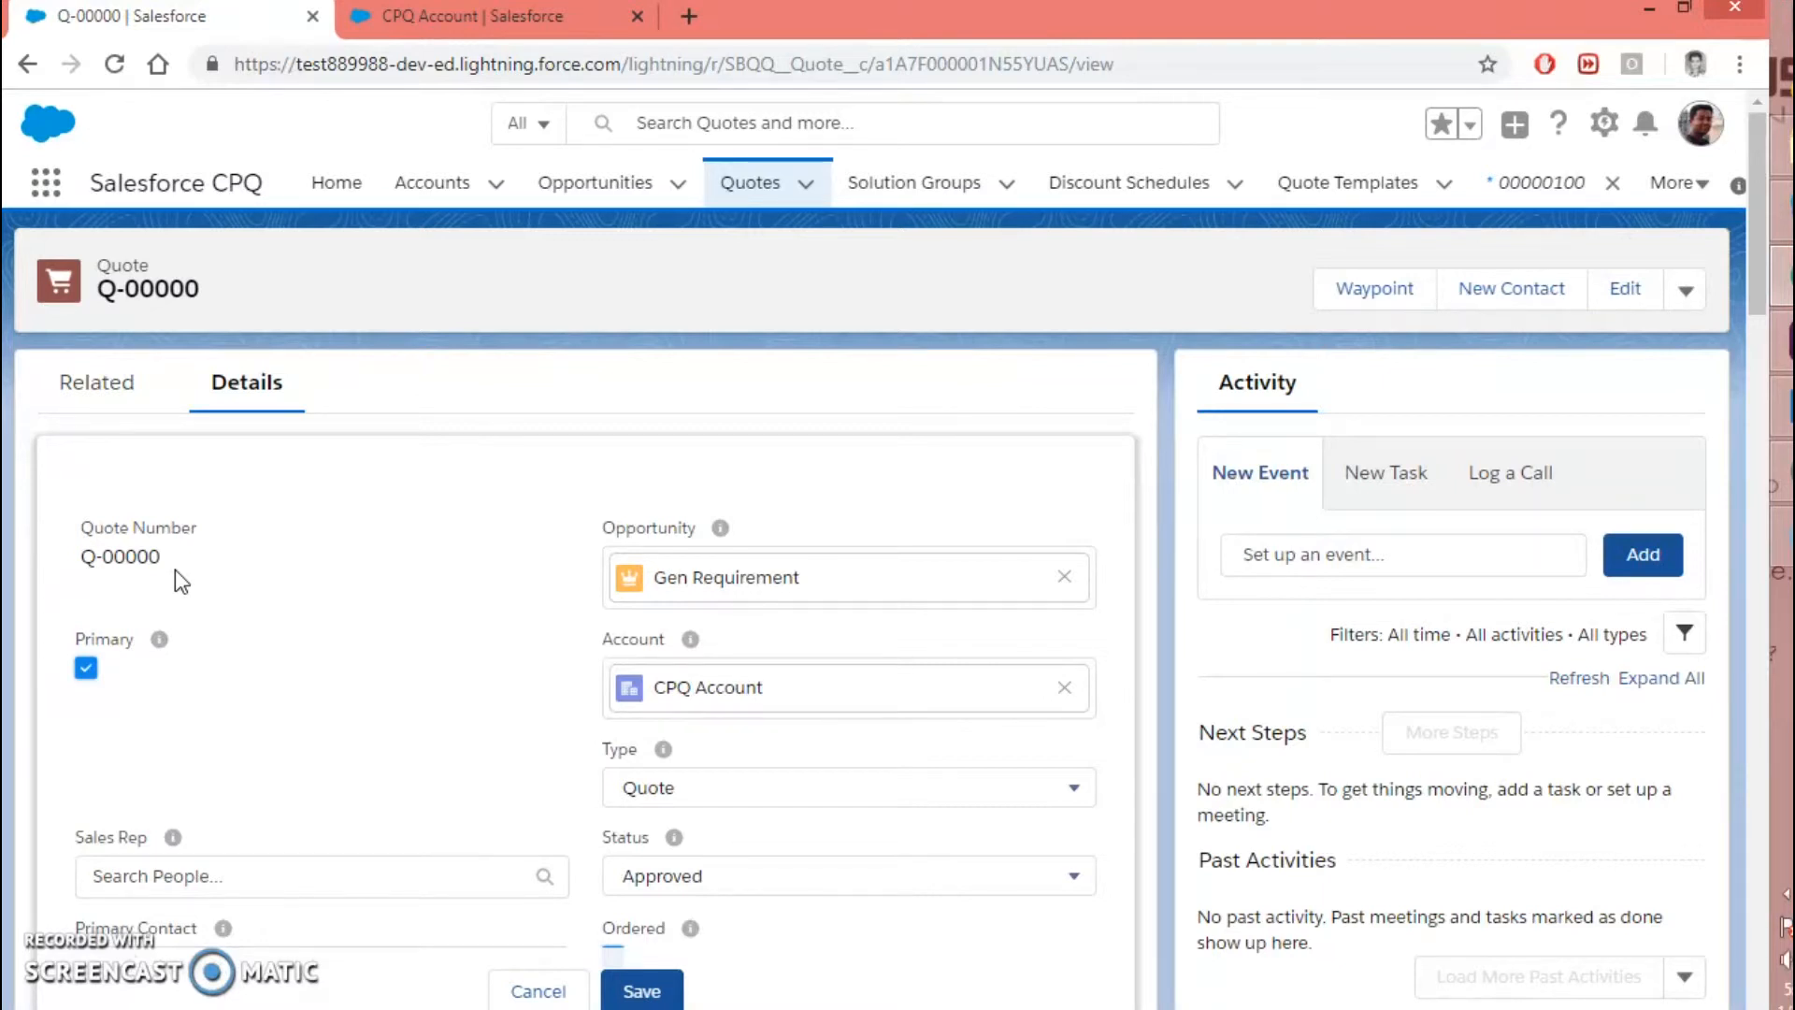
{"action": "left_click", "coordinate": [82, 354]}
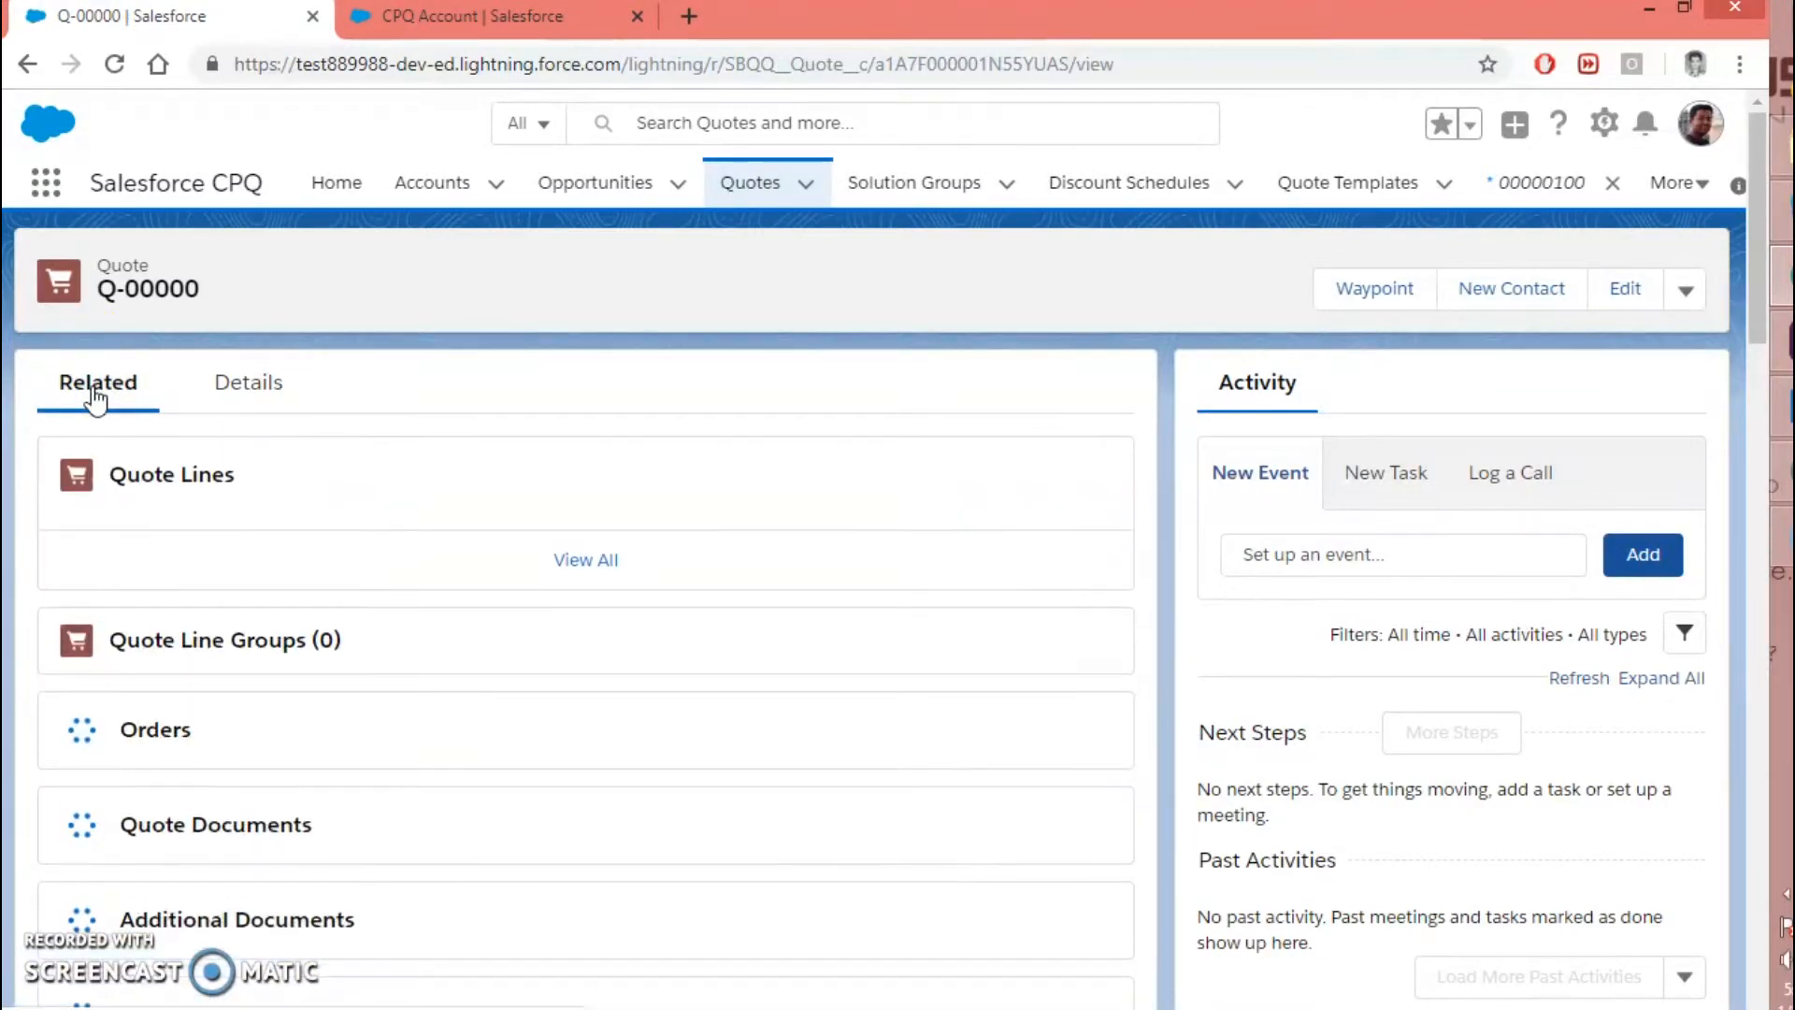
{"action": "left_click", "coordinate": [370, 28]}
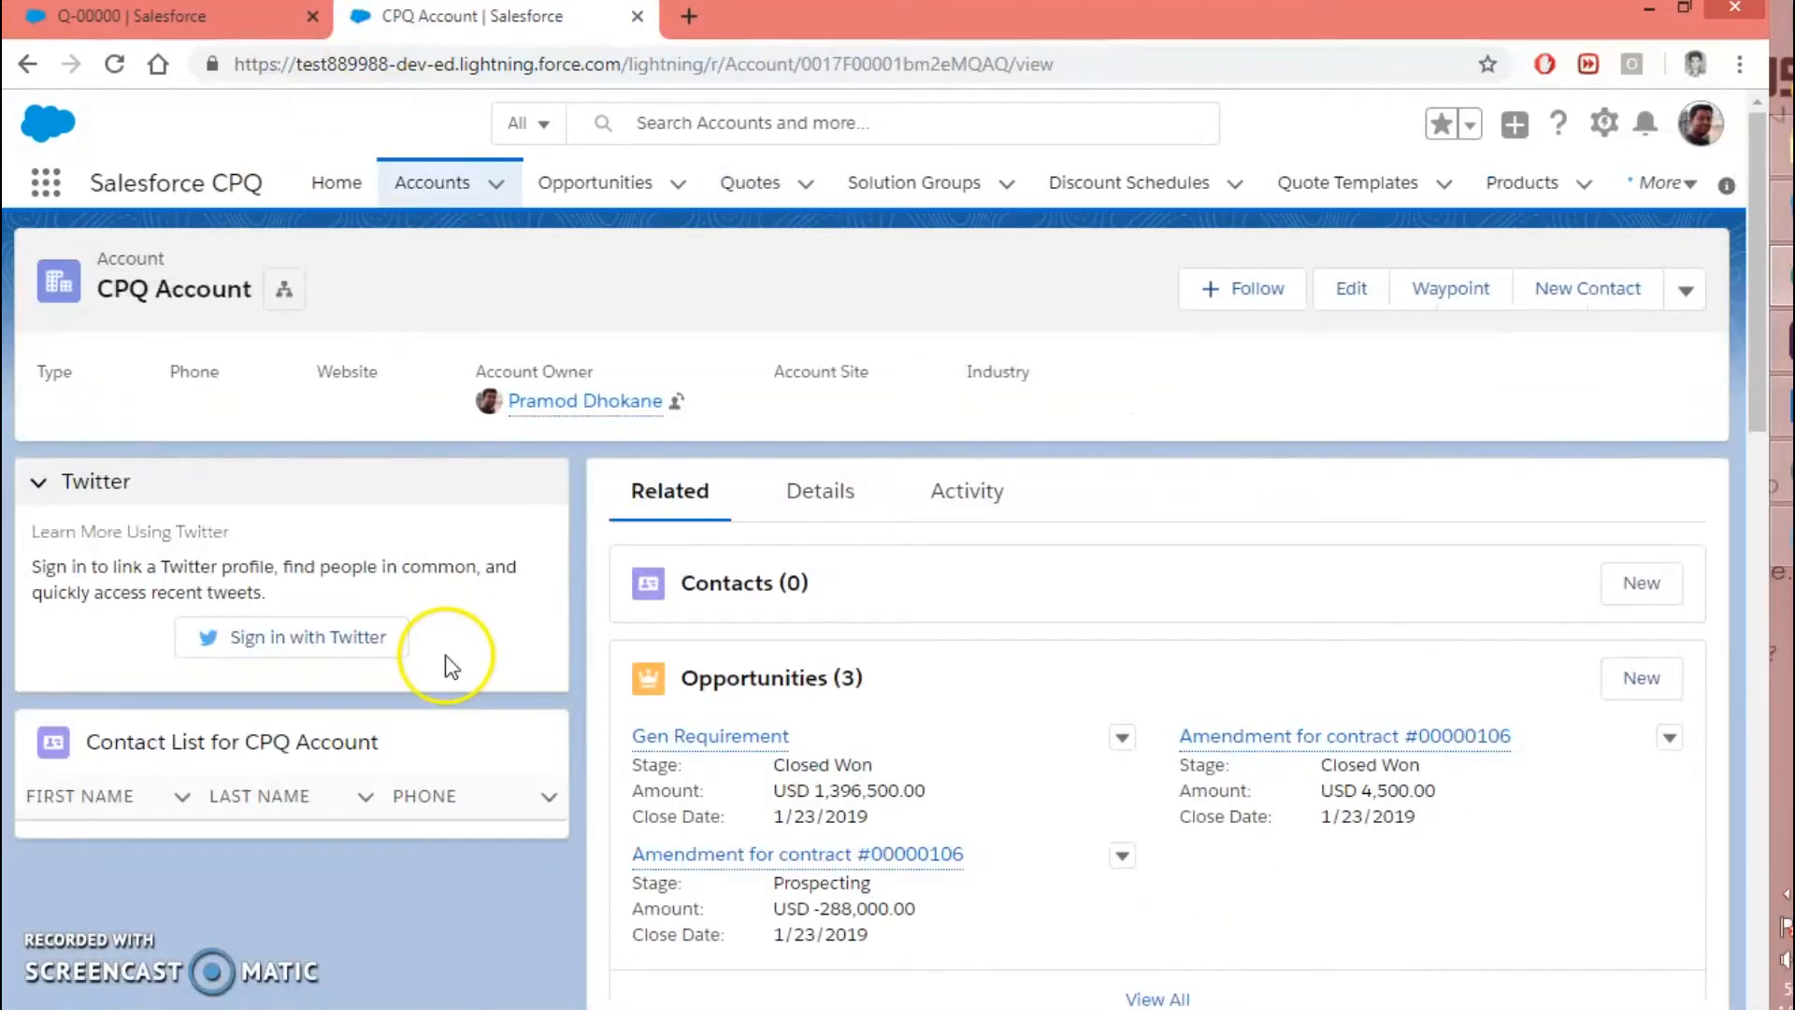
{"action": "scroll", "coordinate": [761, 986], "scroll_direction": "down", "scroll_amount": 1}
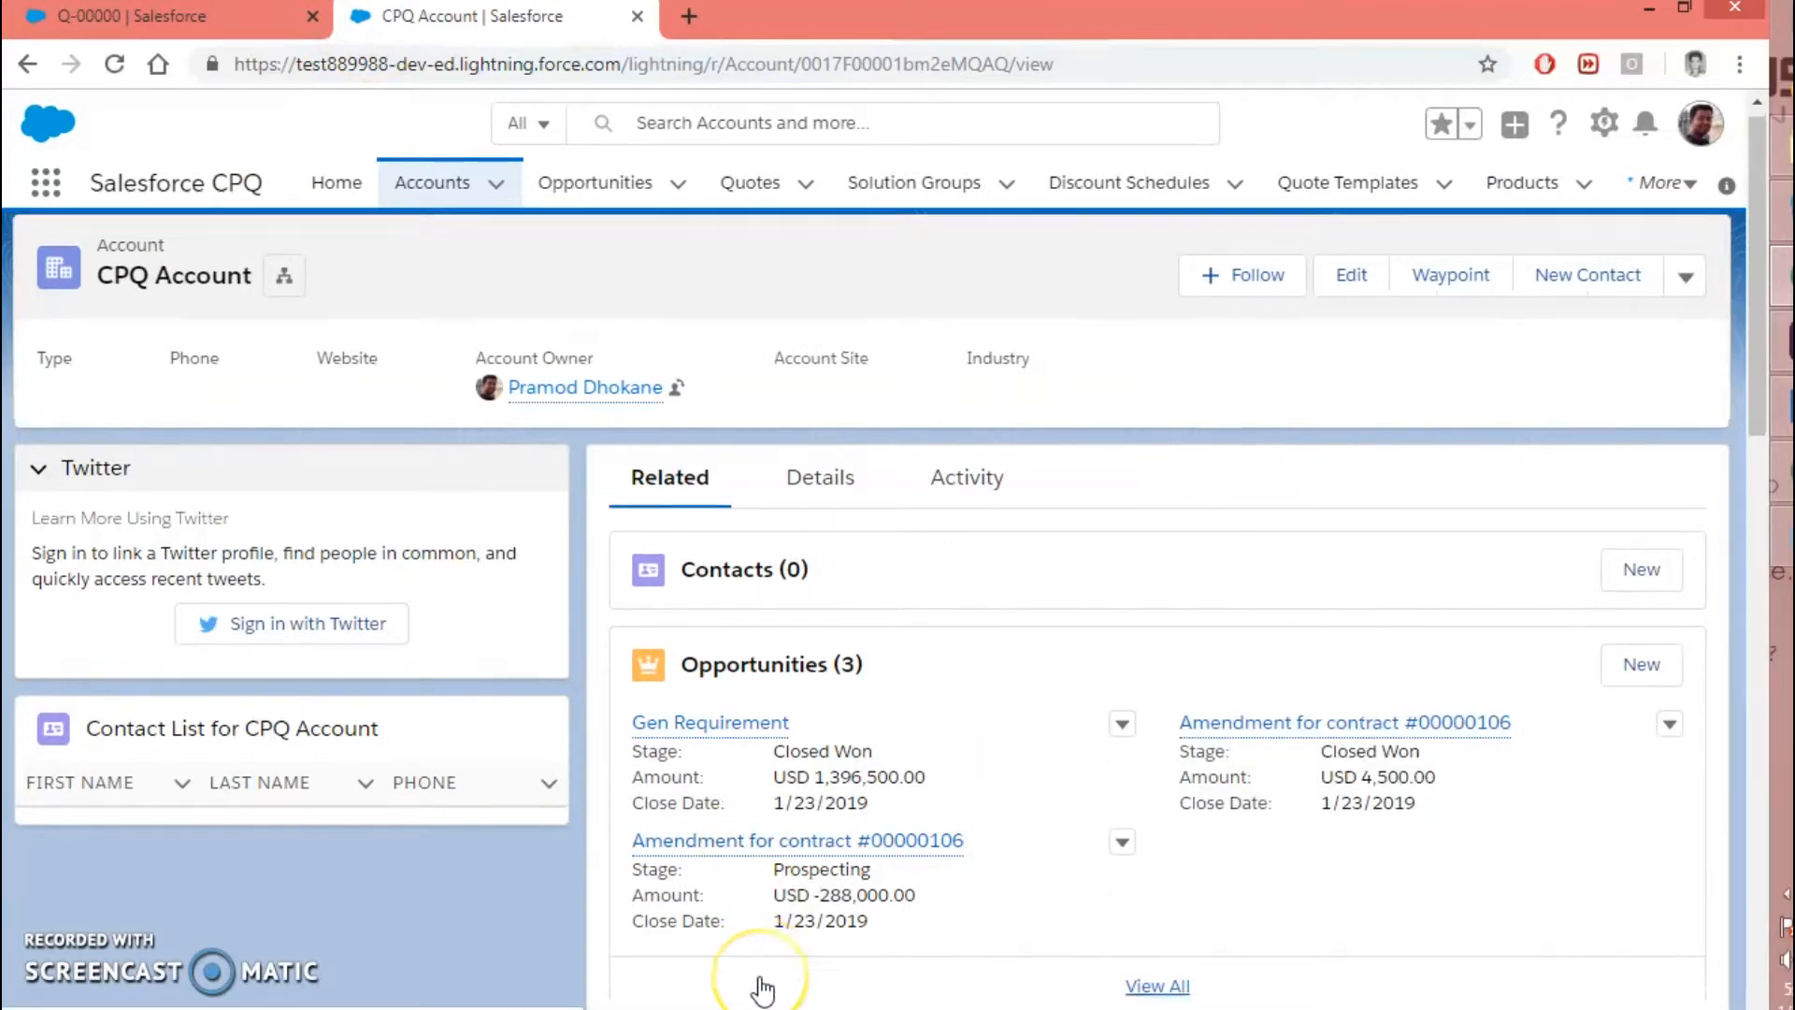
{"action": "scroll", "coordinate": [432, 813], "scroll_direction": "down", "scroll_amount": 2}
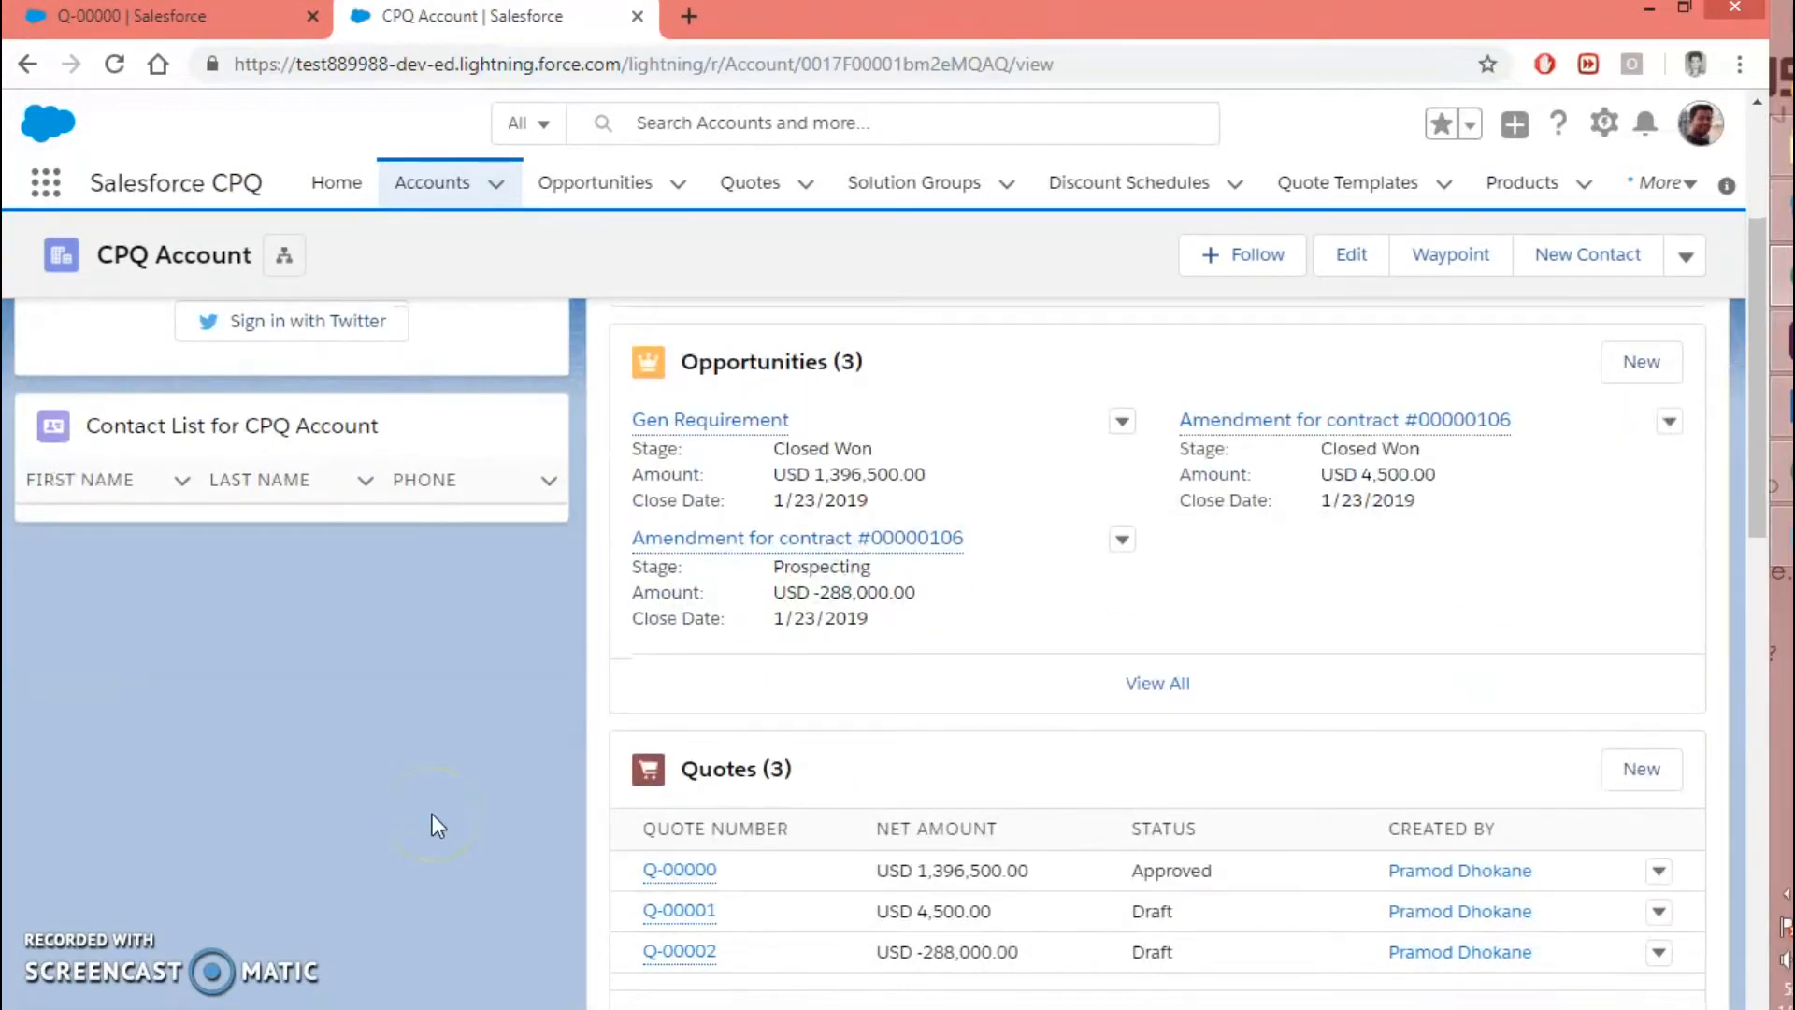
{"action": "scroll", "coordinate": [432, 814], "scroll_direction": "up", "scroll_amount": 3}
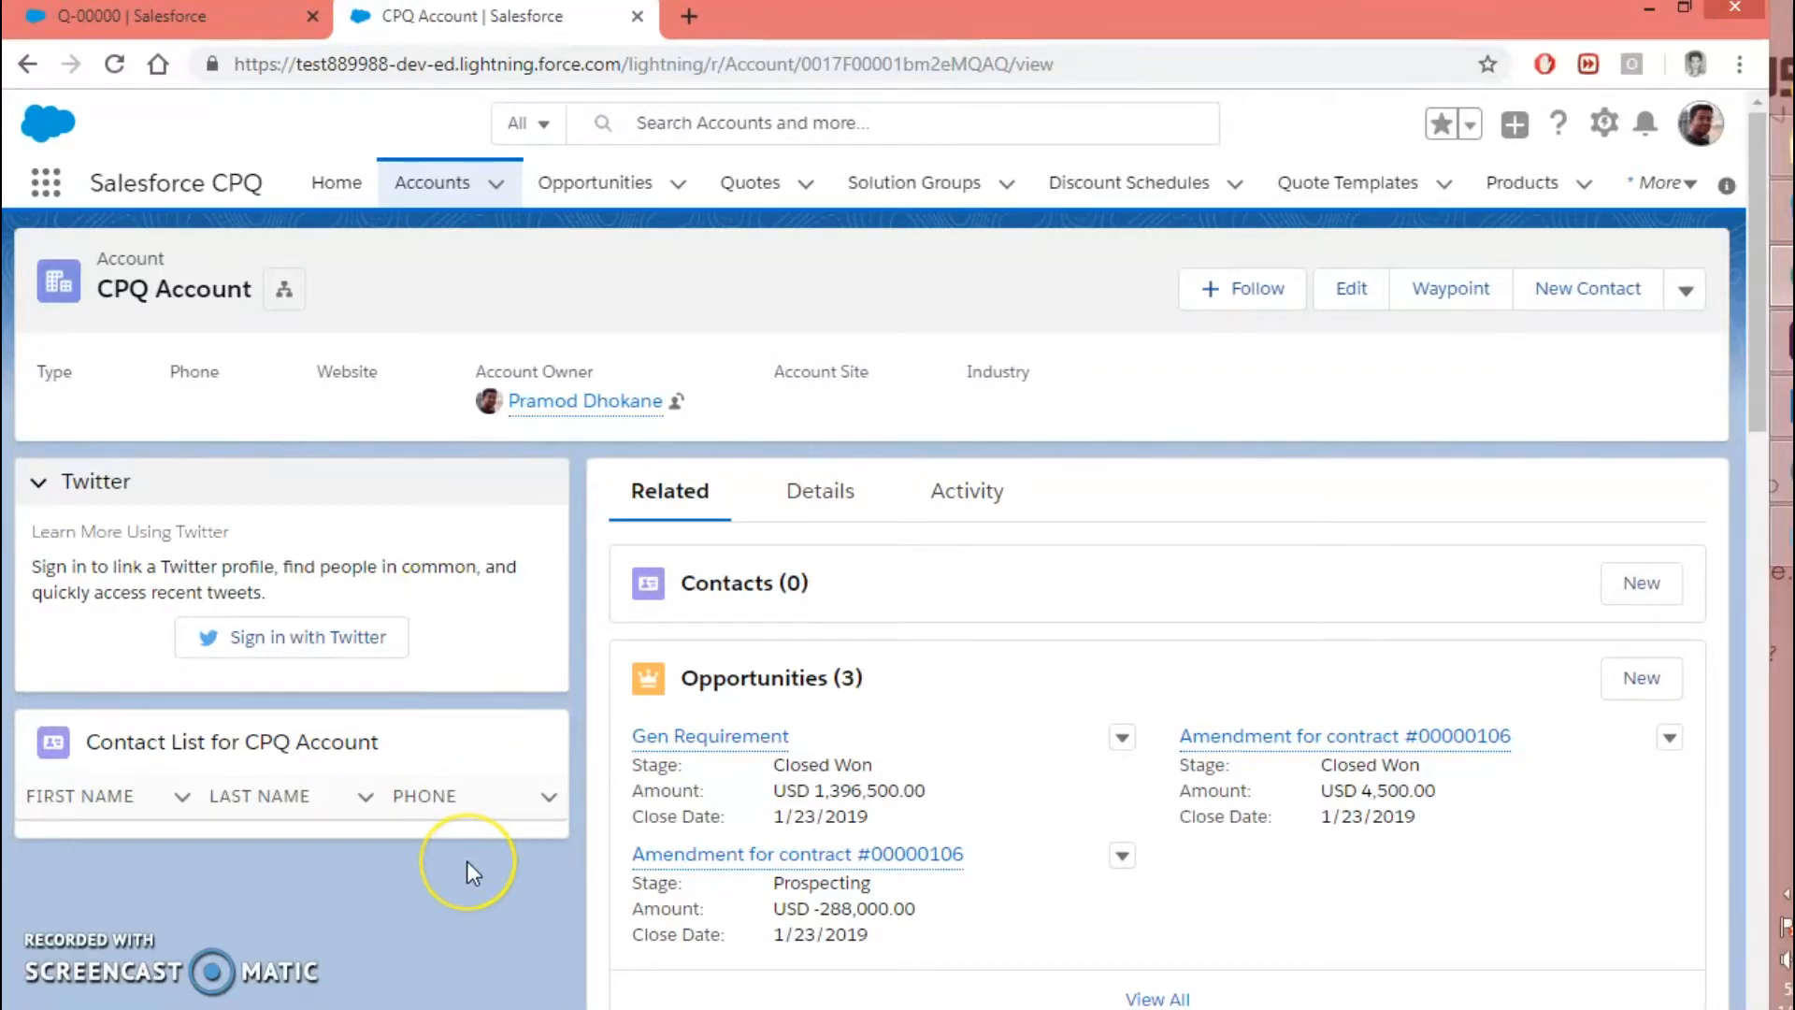
{"action": "scroll", "coordinate": [467, 861], "scroll_direction": "down", "scroll_amount": 2}
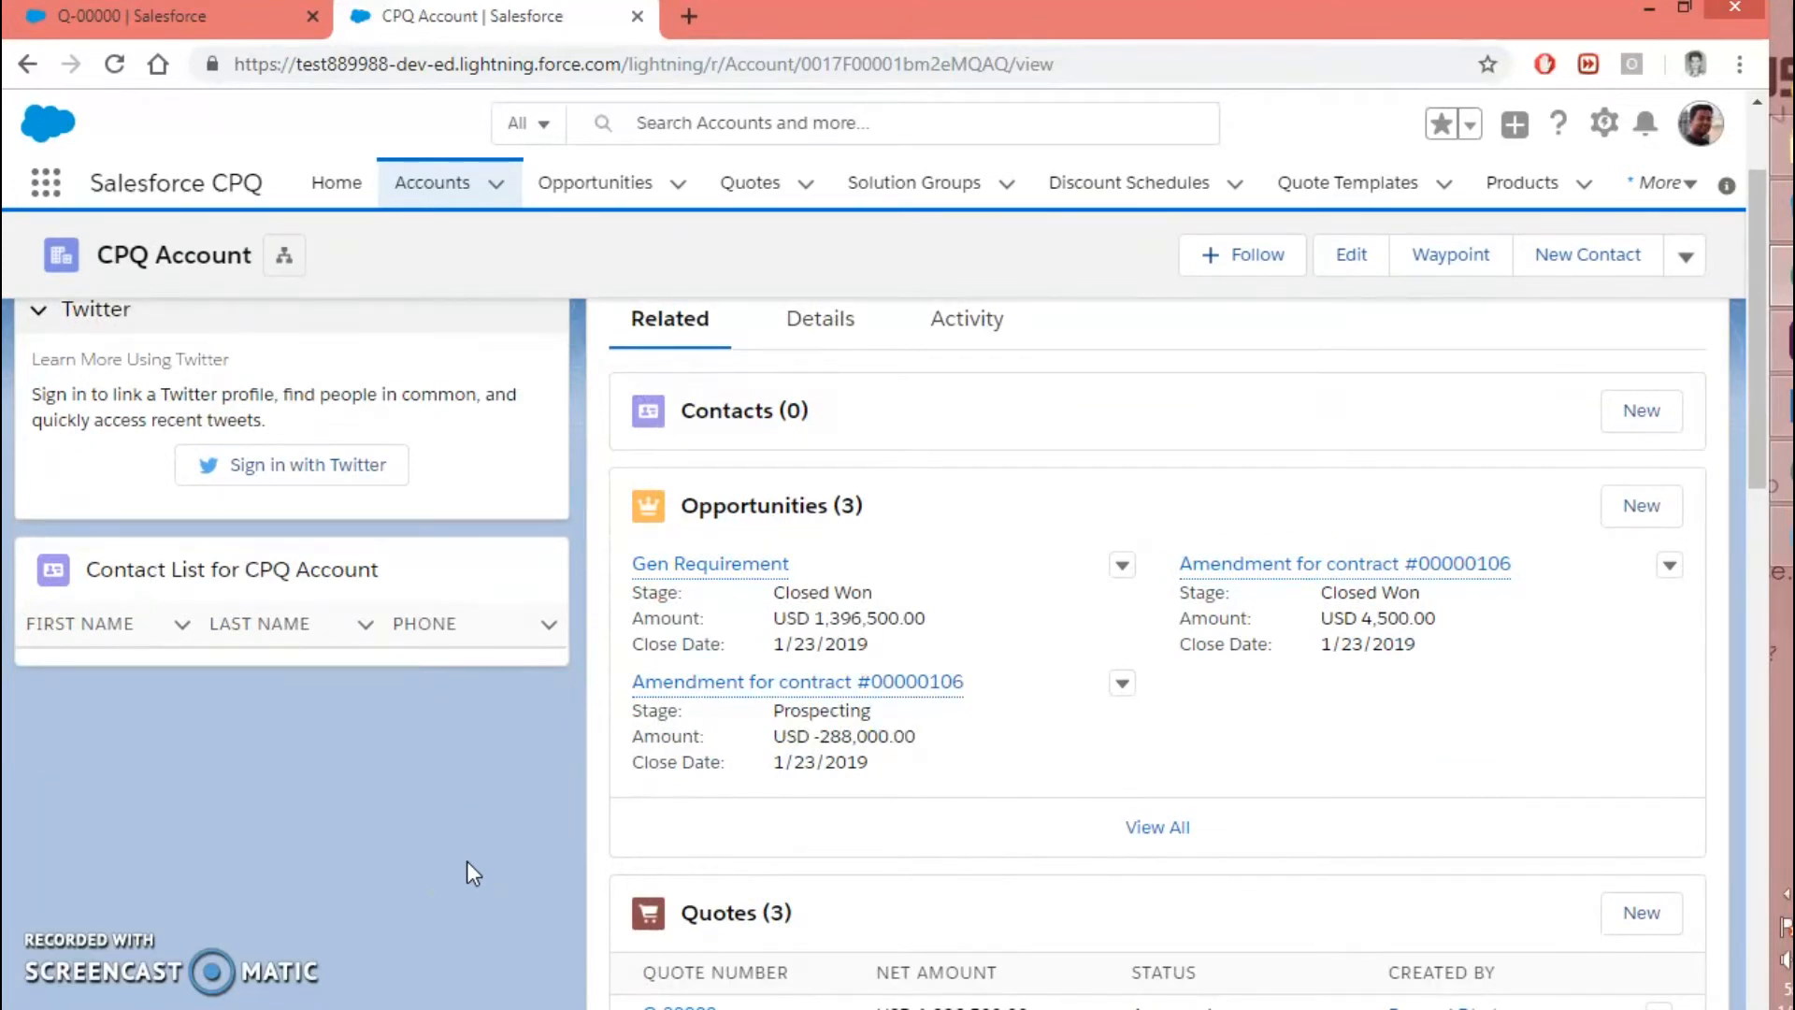
{"action": "scroll", "coordinate": [467, 861], "scroll_direction": "up", "scroll_amount": 2}
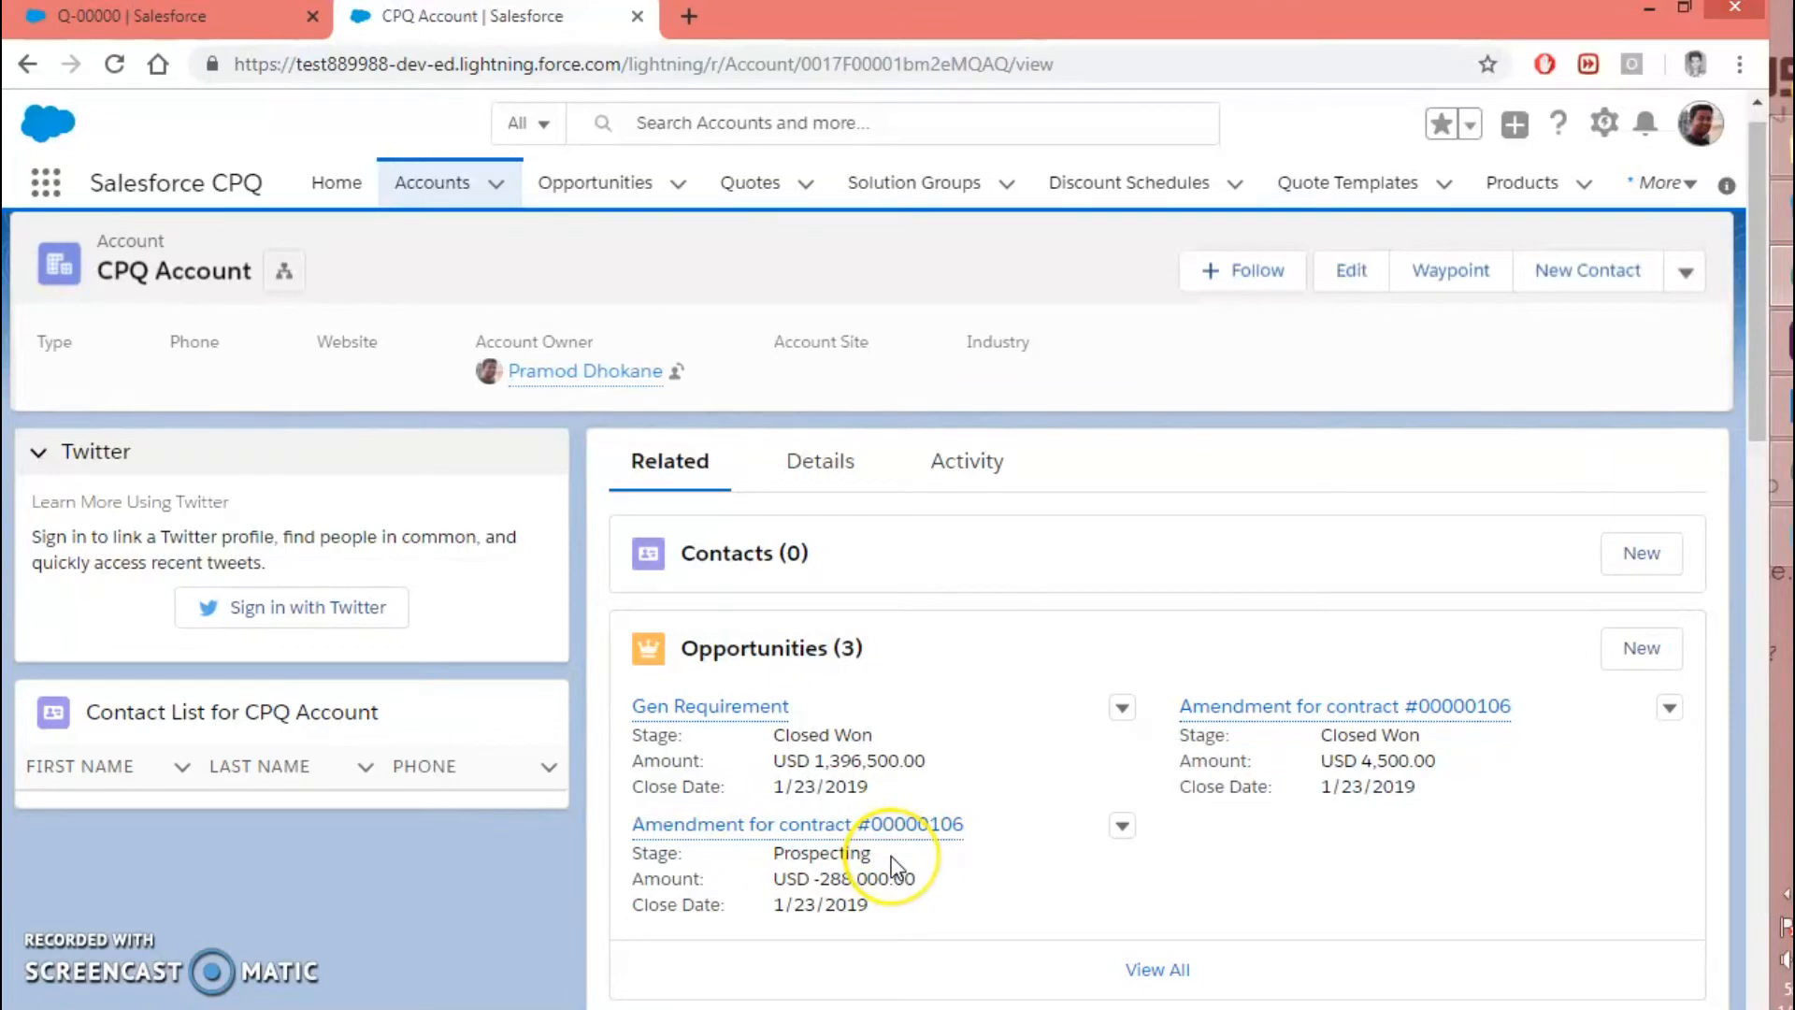
{"action": "scroll", "coordinate": [889, 858], "scroll_direction": "down", "scroll_amount": 10}
{"action": "scroll", "coordinate": [890, 858], "scroll_direction": "up", "scroll_amount": 10}
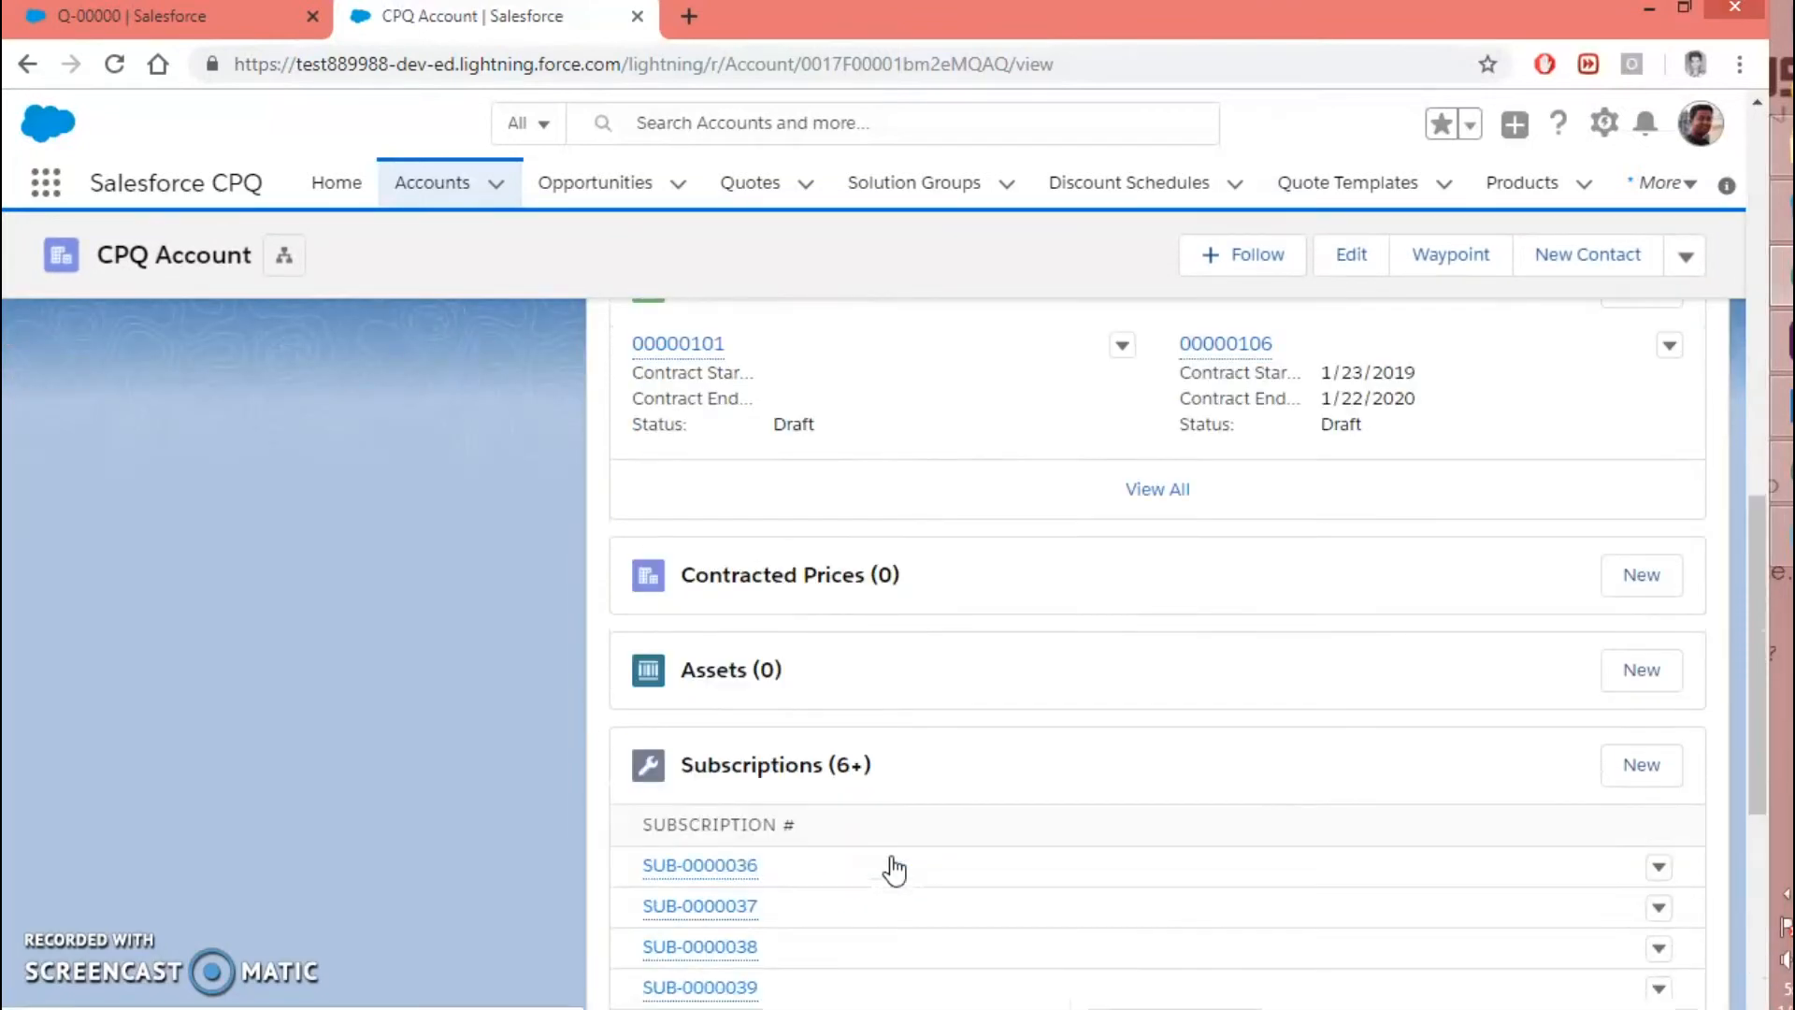
Check the details of CPQ Account, and search the Account object's fields and relationships in Setup for "ignore" to locate Ignore Parent Contracted Prices
{"action": "left_click", "coordinate": [839, 495]}
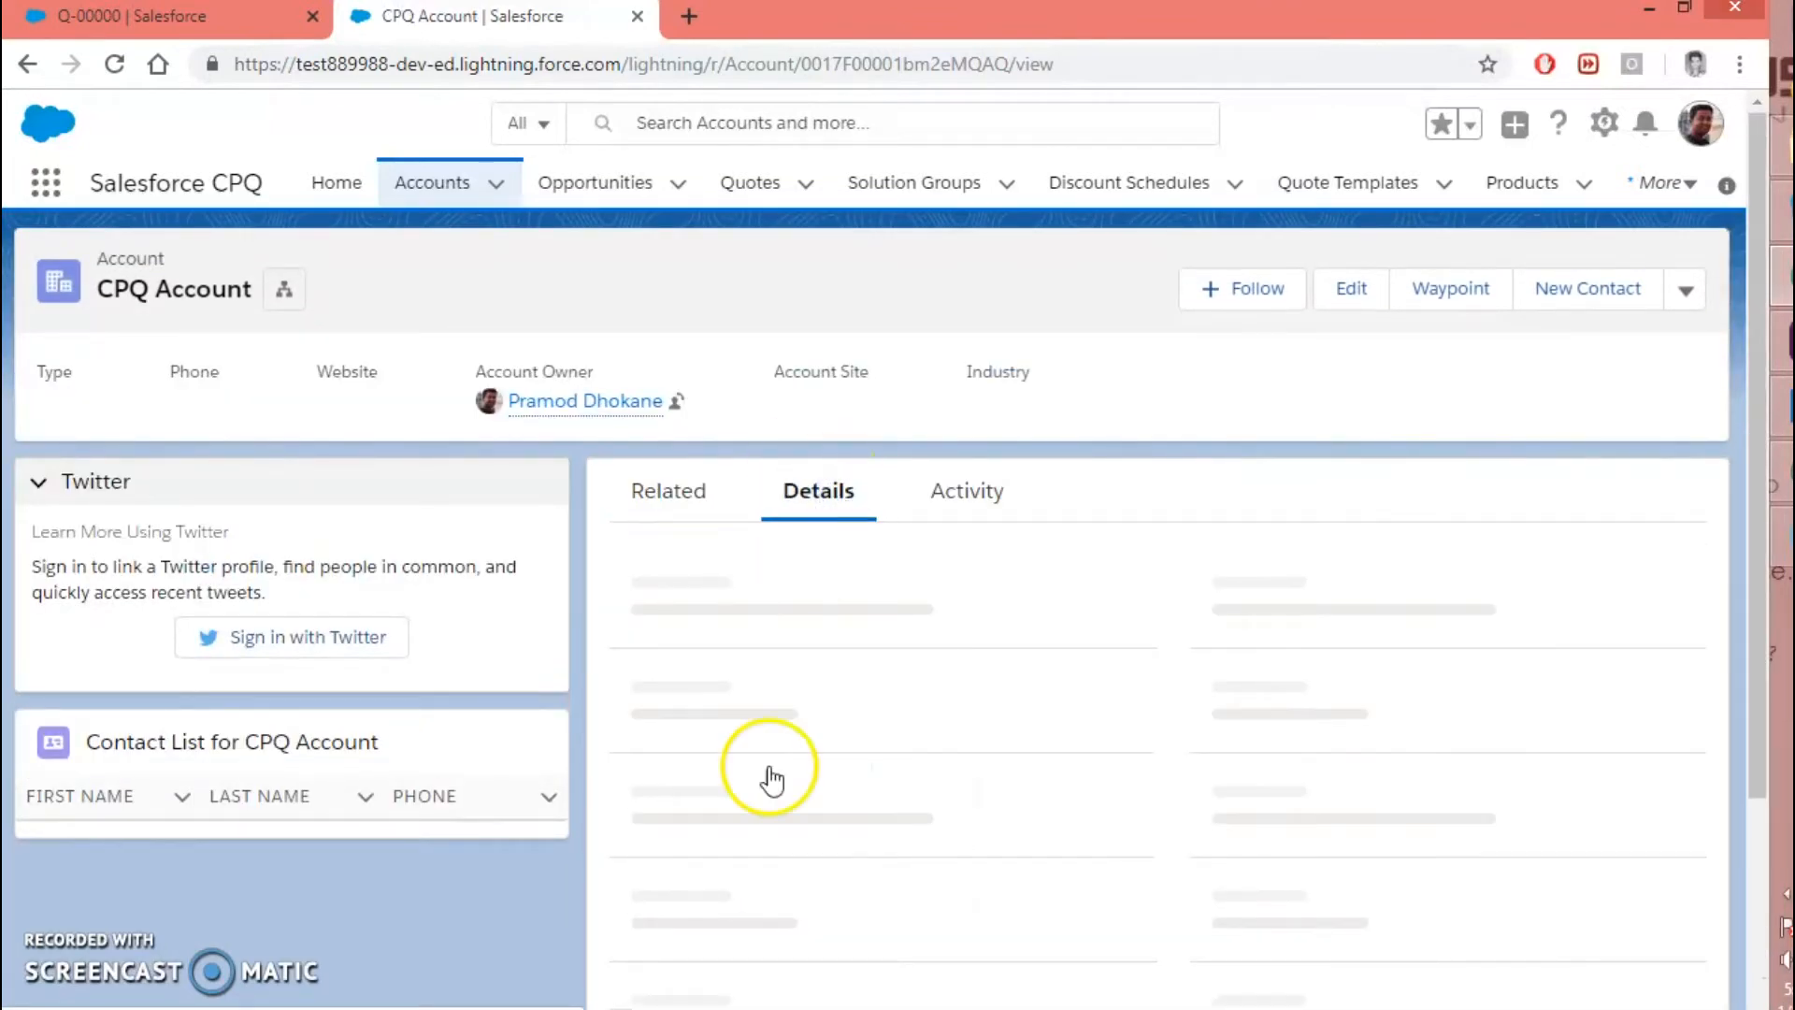
{"action": "scroll", "coordinate": [772, 826], "scroll_direction": "down", "scroll_amount": 2}
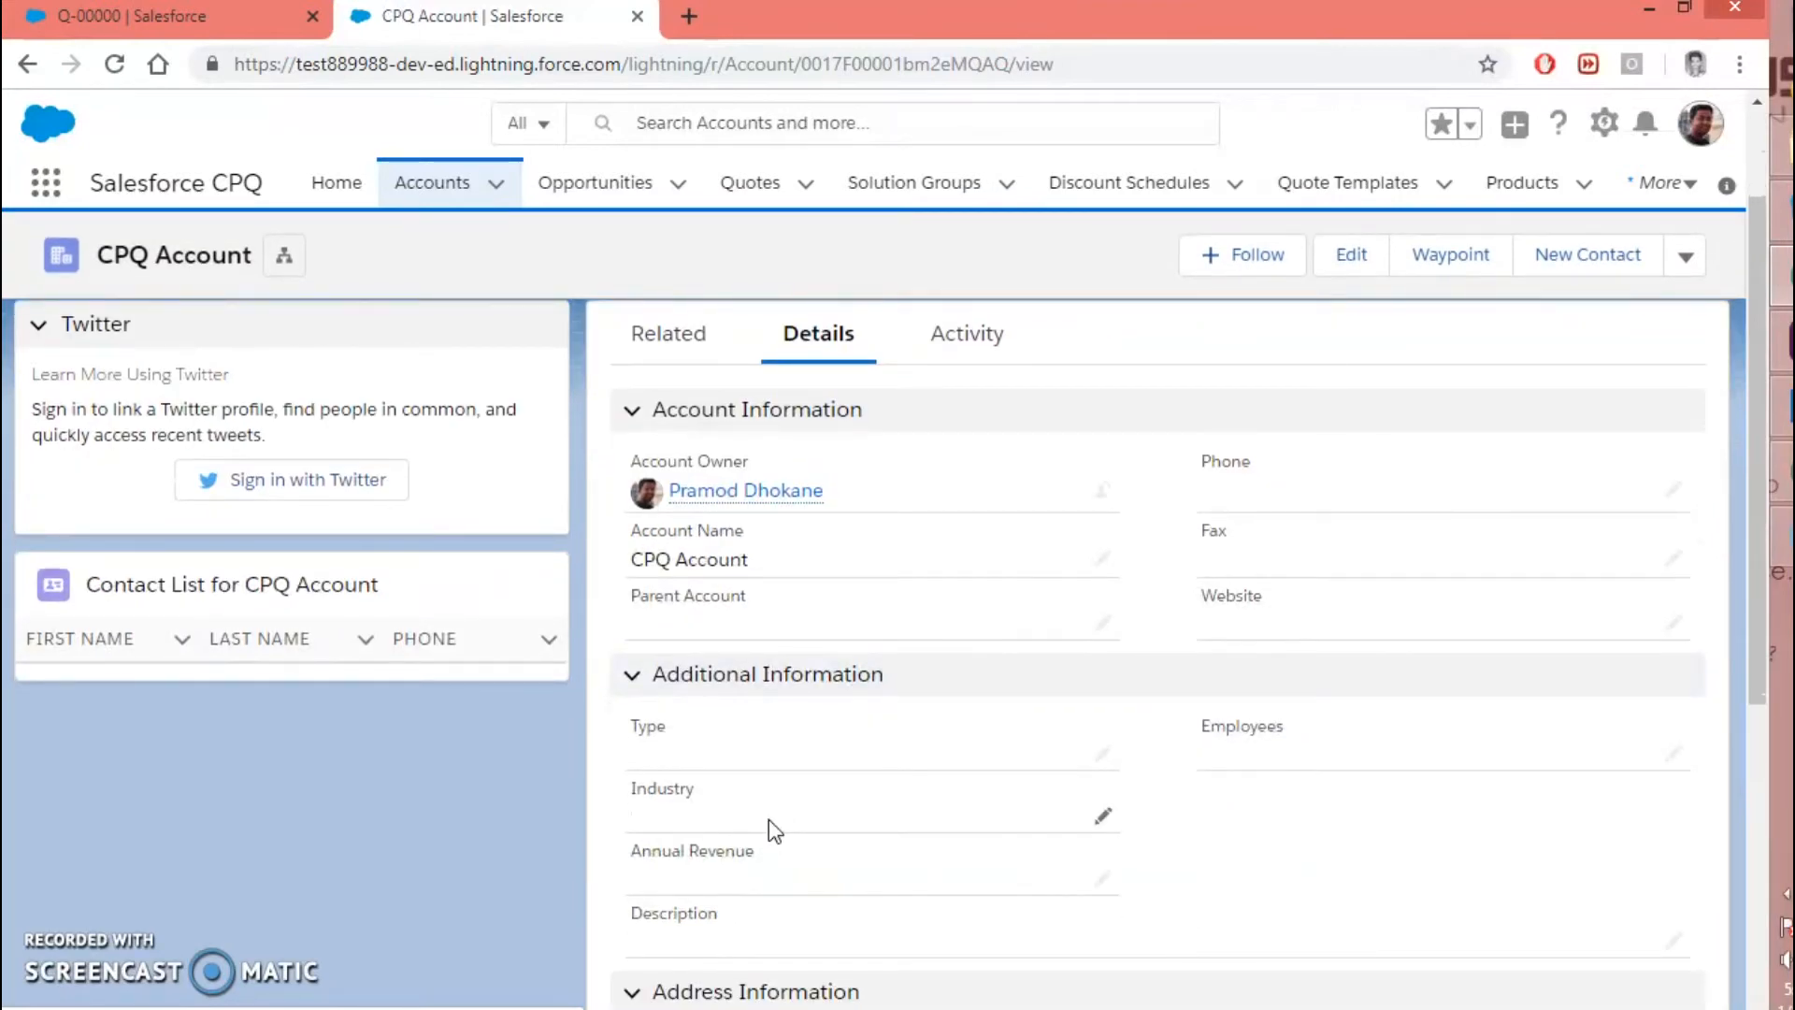
{"action": "key", "text": "ctrl+f"}
{"action": "type", "text": "ignore"}
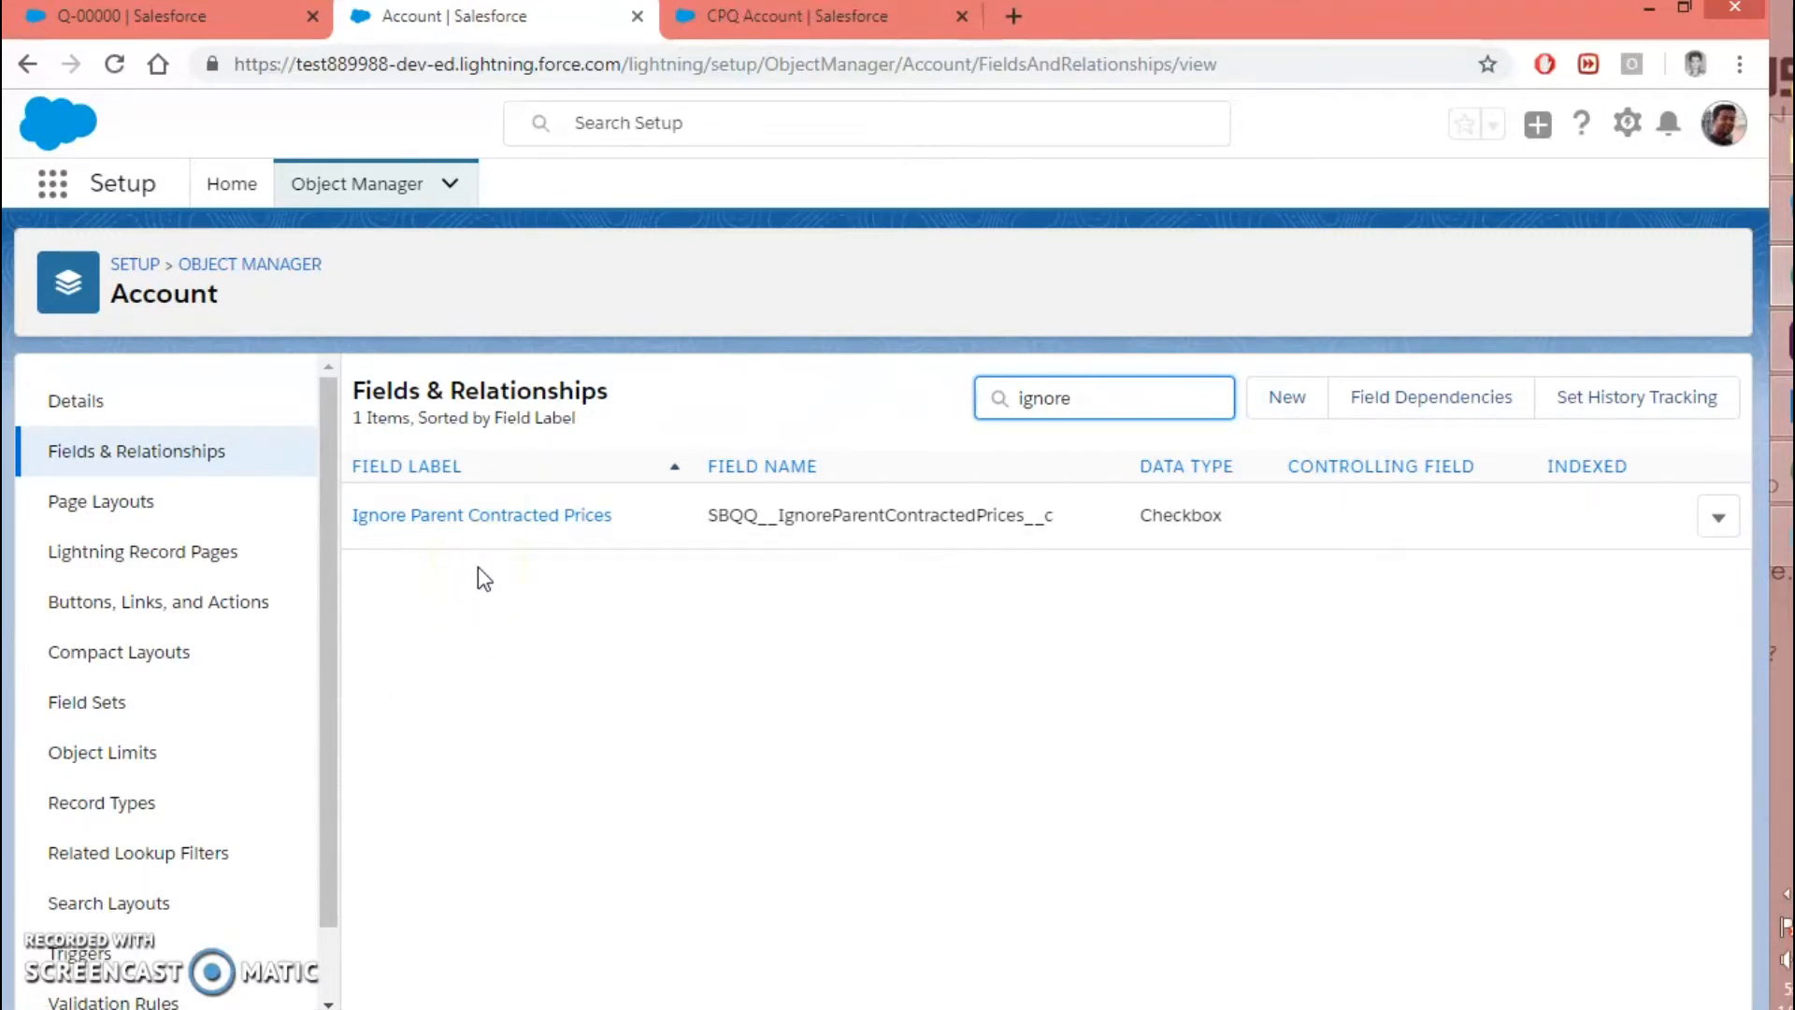
{"action": "left_click", "coordinate": [479, 534]}
{"action": "left_click", "coordinate": [492, 528]}
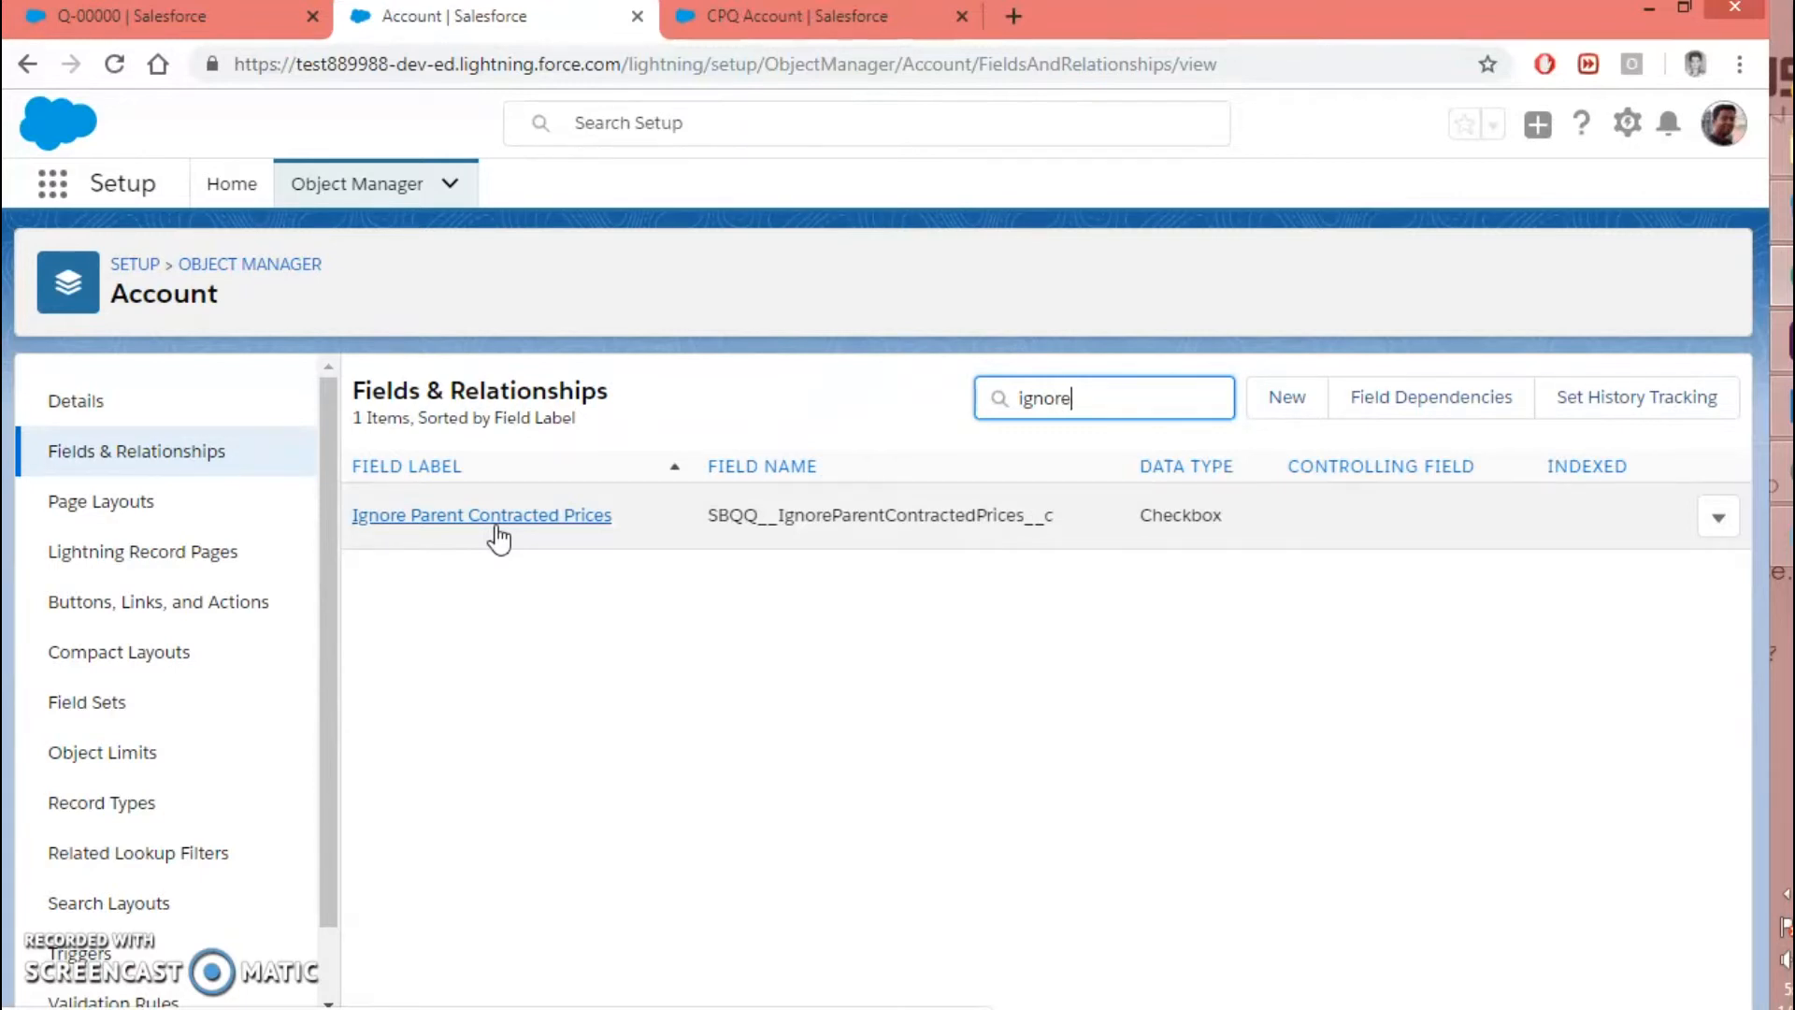
Return to quote Q-00000 and look at its related quote lines
{"action": "left_click", "coordinate": [245, 17]}
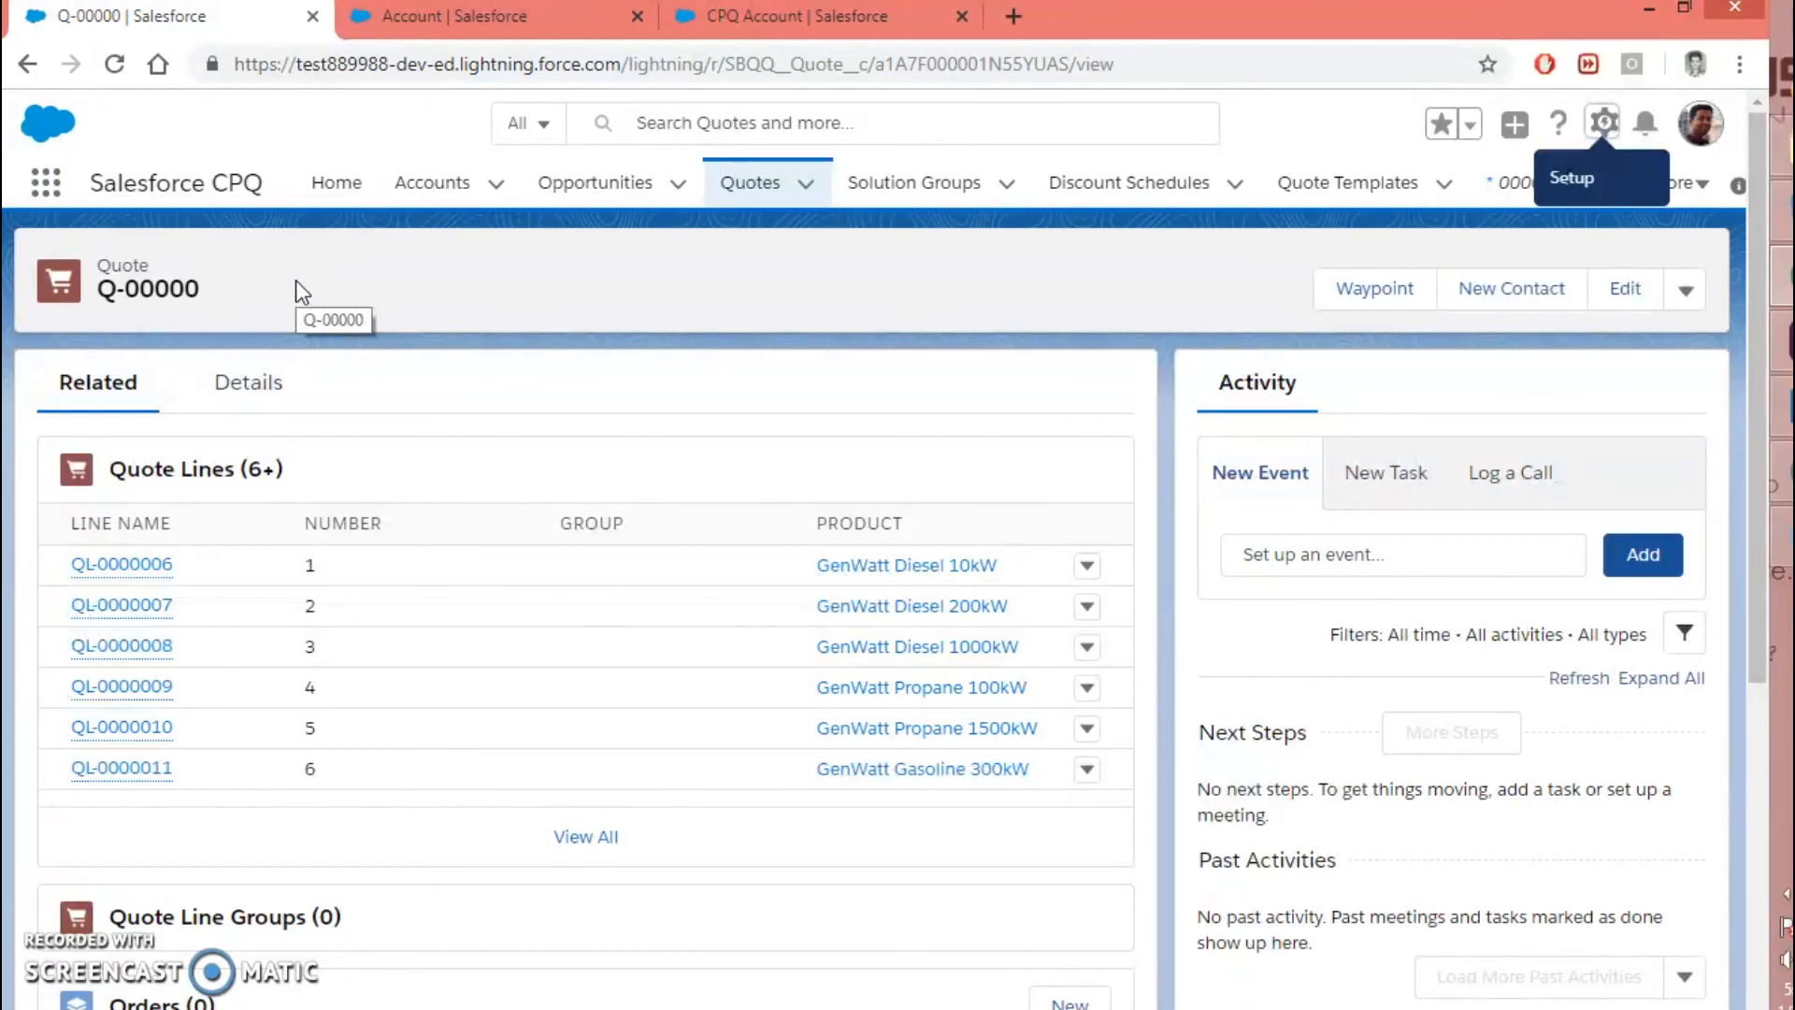
{"action": "left_click", "coordinate": [393, 562]}
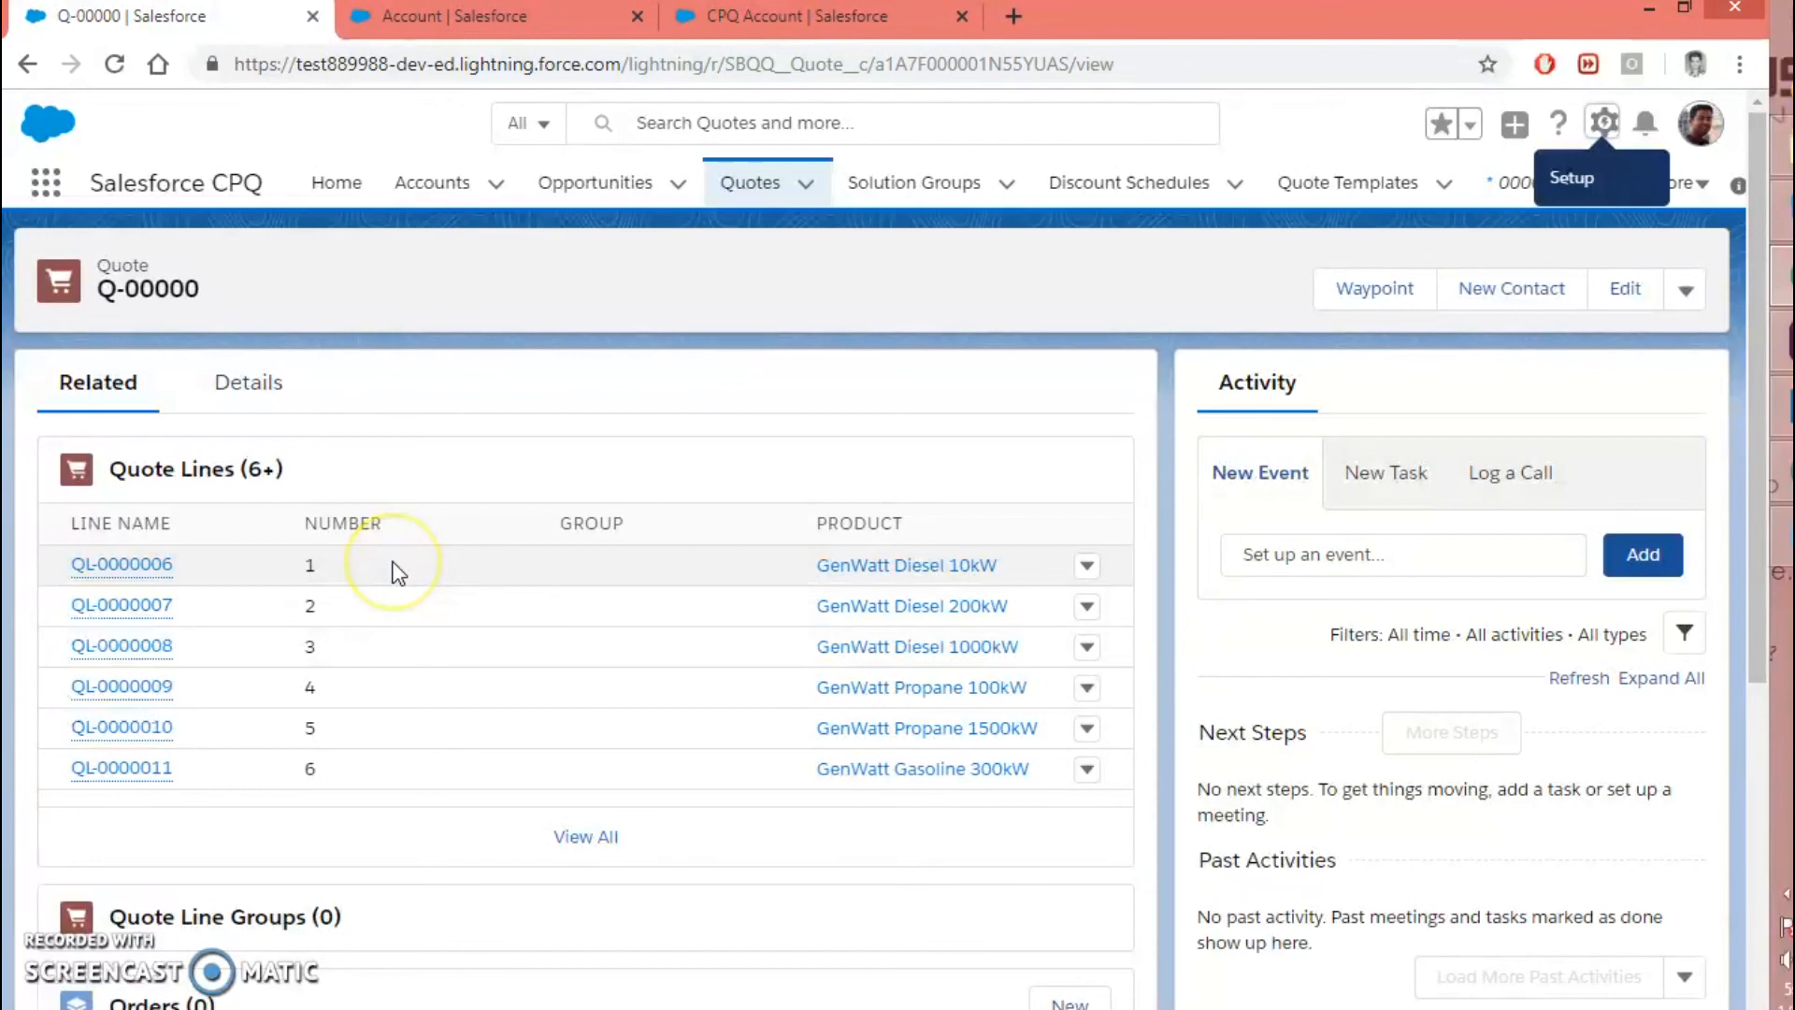